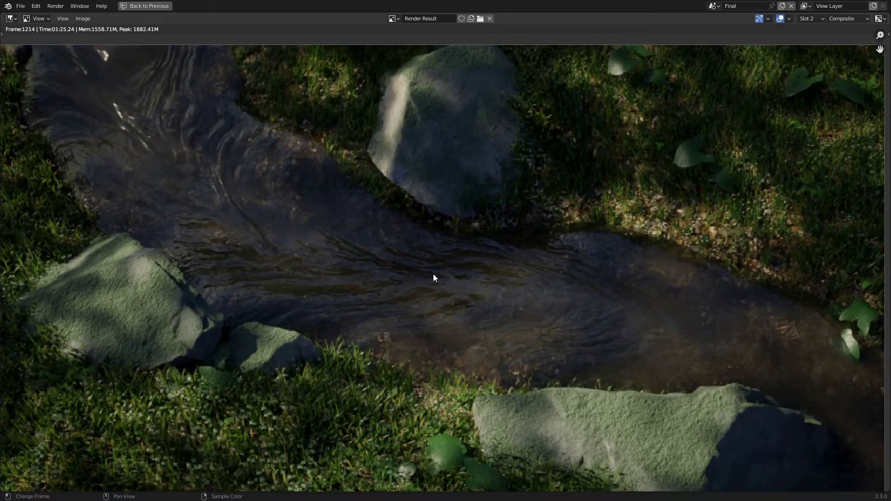
Compare the clay render with the final river render and inspect the water.
{"action": "key", "text": "j"}
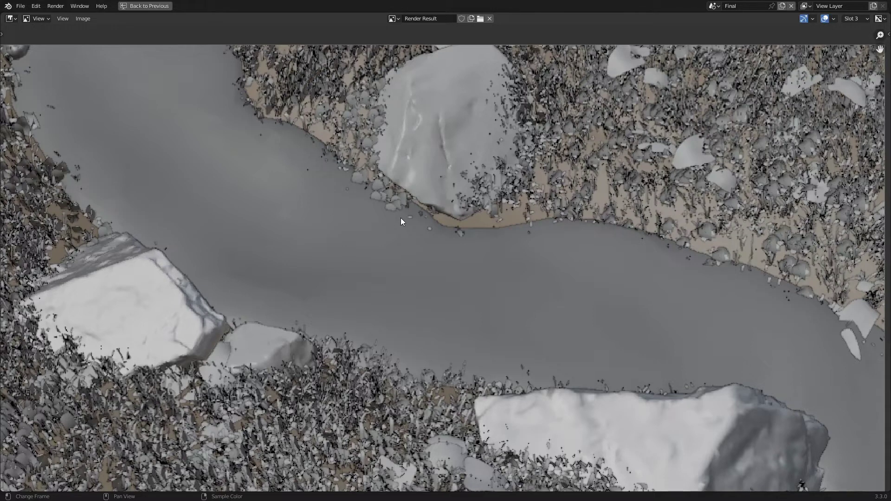
{"action": "key", "text": "j"}
{"action": "scroll", "coordinate": [451, 318], "scroll_direction": "up", "scroll_amount": 3}
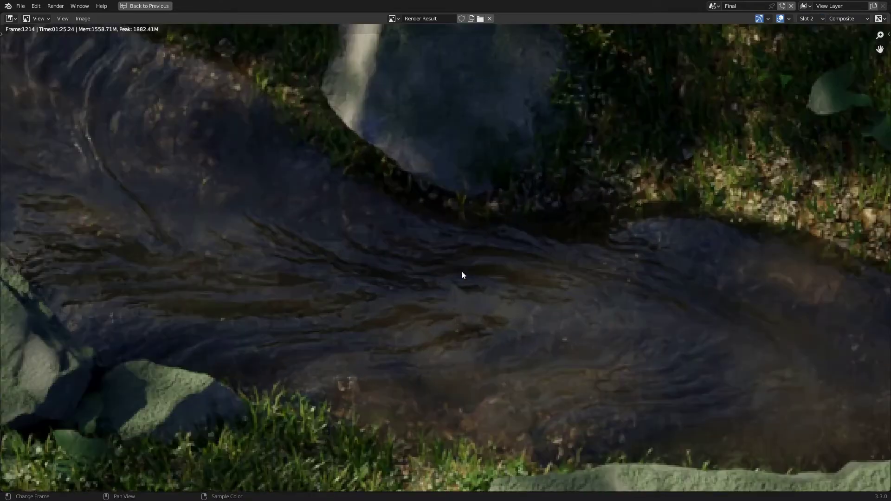
{"action": "middle_click_drag", "start_coordinate": [376, 258], "coordinate": [390, 264]}
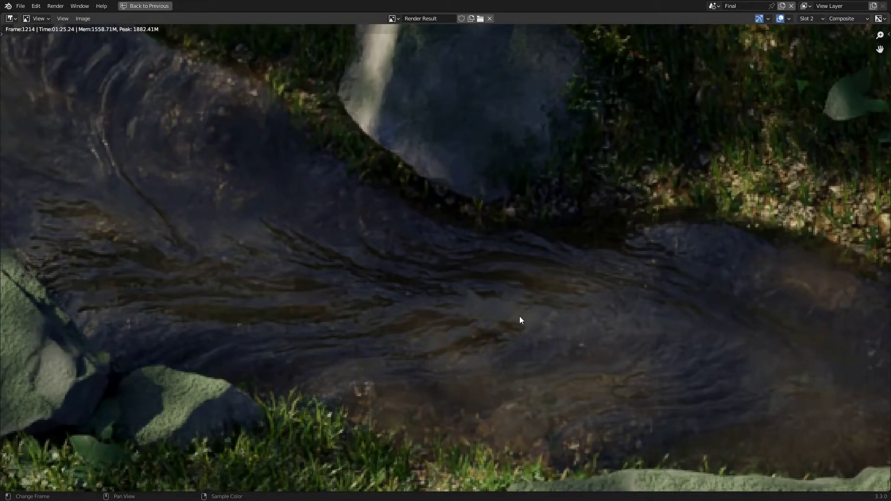
{"action": "middle_click_drag", "start_coordinate": [572, 353], "coordinate": [546, 339]}
{"action": "scroll", "coordinate": [483, 366], "scroll_direction": "down", "scroll_amount": 4}
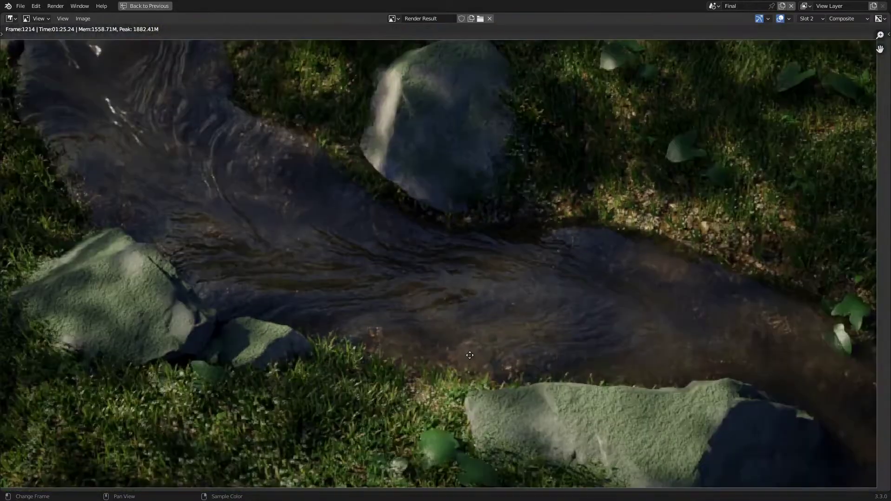
{"action": "scroll", "coordinate": [450, 313], "scroll_direction": "up", "scroll_amount": 3}
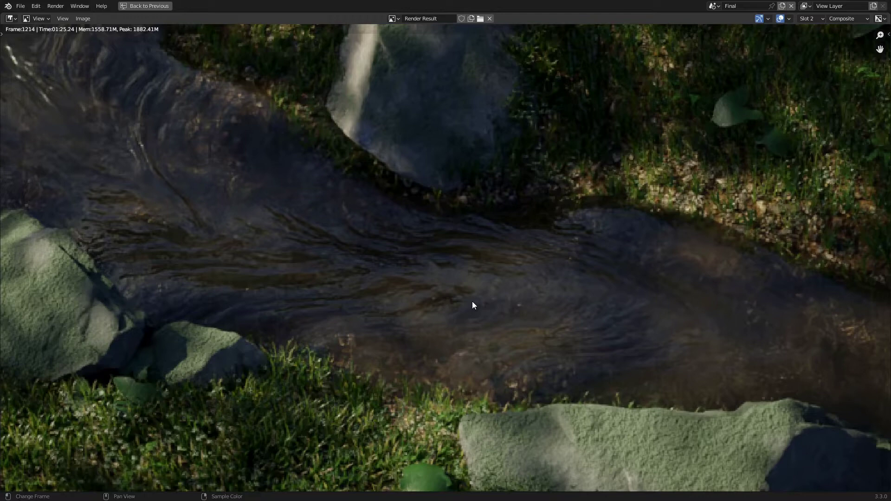
{"action": "scroll", "coordinate": [470, 299], "scroll_direction": "down", "scroll_amount": 1}
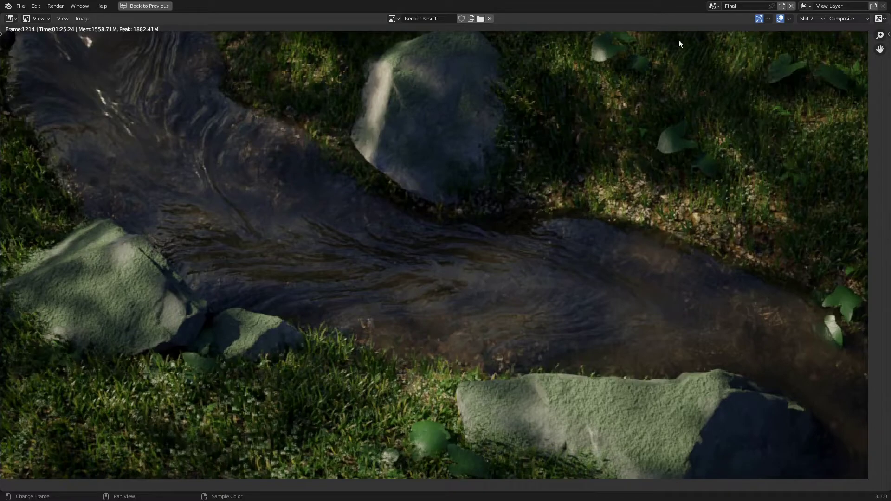
Switch to the Tutorial scene and leave the fullscreen render view.
{"action": "left_click", "coordinate": [713, 6]}
{"action": "left_click", "coordinate": [722, 38]}
{"action": "key", "text": "Escape"}
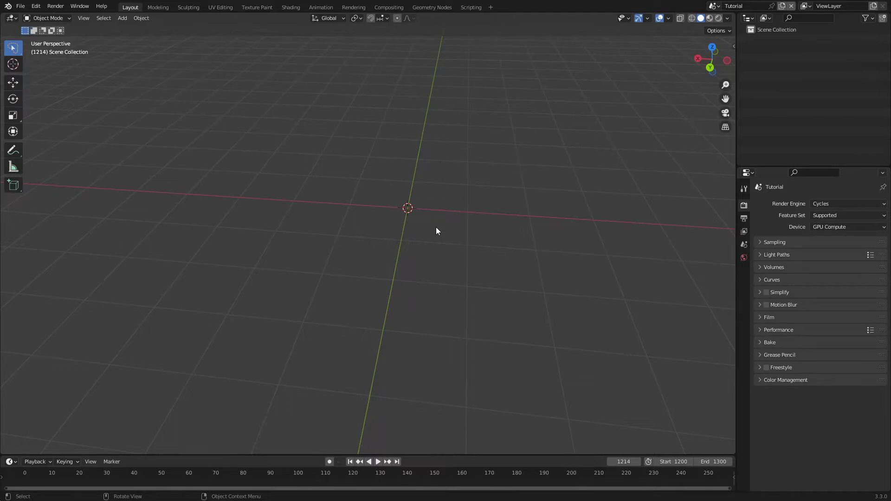
Add a cube and stretch it along X in Edit Mode into a wide block.
{"action": "key", "text": "shift+a"}
{"action": "left_click", "coordinate": [466, 236]}
{"action": "middle_click_drag", "start_coordinate": [466, 233], "coordinate": [410, 258]}
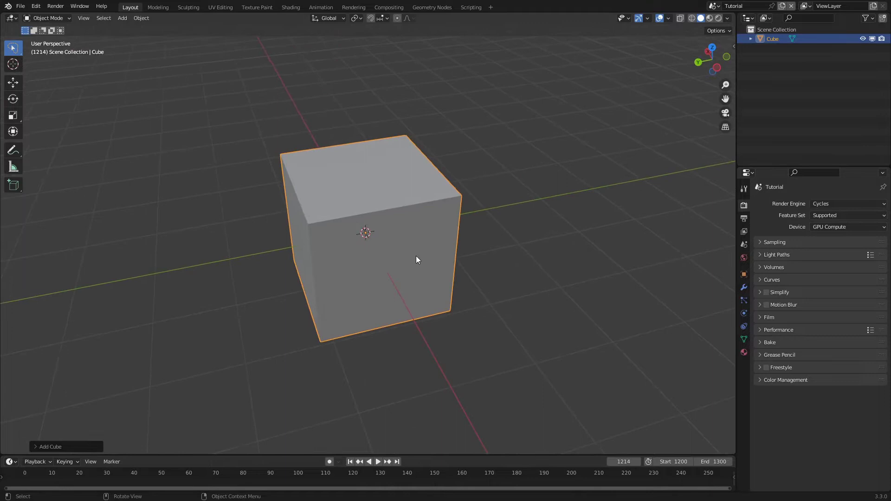
{"action": "key", "text": "Tab"}
{"action": "scroll", "coordinate": [419, 257], "scroll_direction": "down", "scroll_amount": 3}
{"action": "key", "text": "s"}
{"action": "key", "text": "x"}
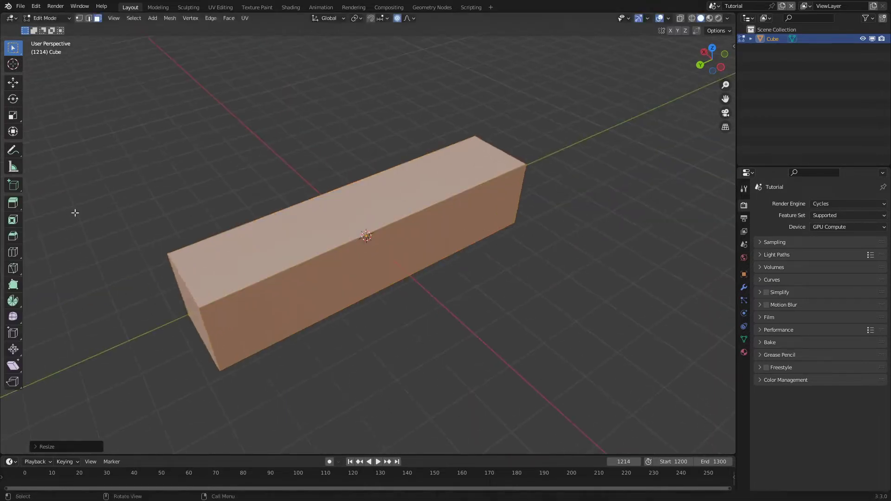
{"action": "left_click", "coordinate": [393, 263]}
{"action": "scroll", "coordinate": [393, 262], "scroll_direction": "up", "scroll_amount": 3}
{"action": "middle_click_drag", "start_coordinate": [393, 262], "coordinate": [398, 185]}
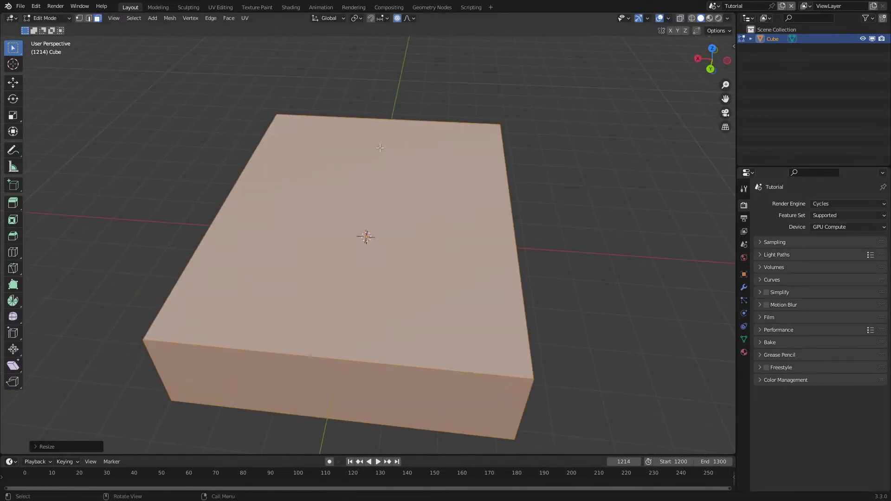
Add four lengthwise and four crosswise evenly spaced loop cuts across the block.
{"action": "key", "text": "ctrl+r"}
{"action": "scroll", "coordinate": [371, 123], "scroll_direction": "up", "scroll_amount": 3}
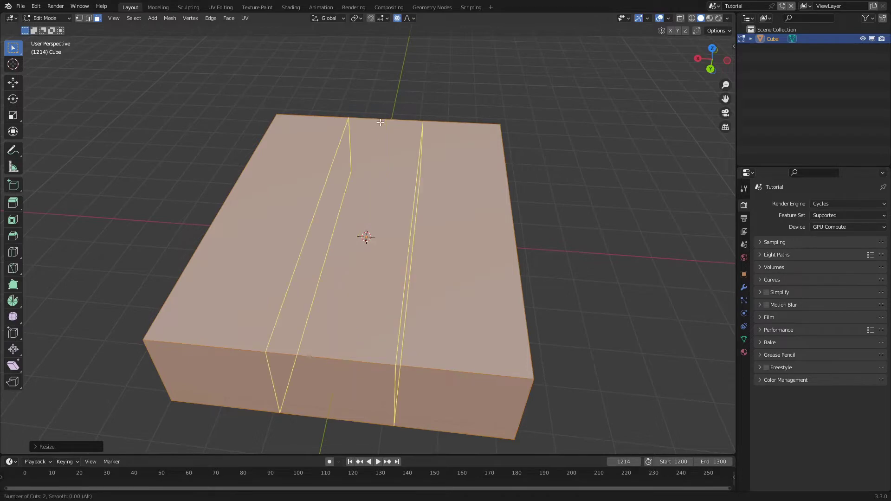
{"action": "left_click", "coordinate": [381, 123]}
{"action": "right_click", "coordinate": [381, 122]}
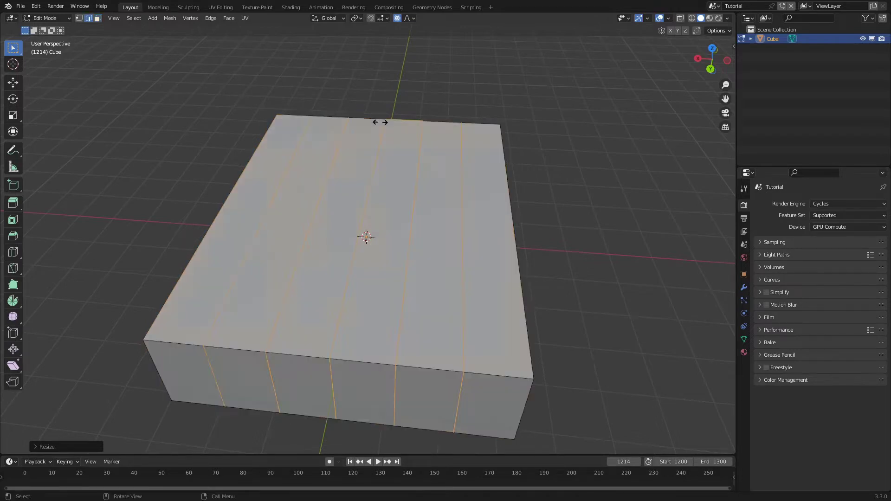
{"action": "key", "text": "s"}
{"action": "key", "text": "x"}
{"action": "right_click", "coordinate": [387, 230]}
{"action": "key", "text": "ctrl+r"}
{"action": "scroll", "coordinate": [272, 185], "scroll_direction": "up", "scroll_amount": 3}
{"action": "left_click", "coordinate": [273, 186]}
{"action": "right_click", "coordinate": [273, 186]}
{"action": "middle_click_drag", "start_coordinate": [273, 186], "coordinate": [371, 246]}
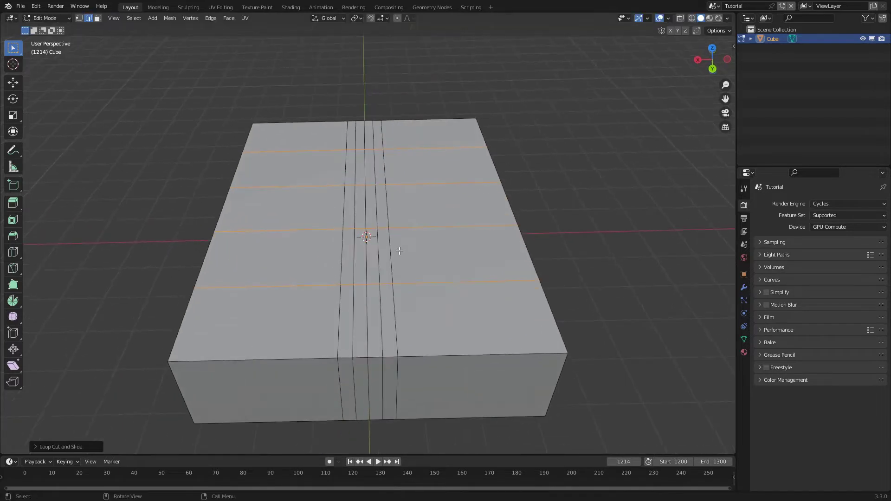
Select a narrow middle face in face mode and turn on proportional editing.
{"action": "key", "text": "3"}
{"action": "left_click", "coordinate": [373, 248]}
{"action": "scroll", "coordinate": [369, 218], "scroll_direction": "up", "scroll_amount": 2}
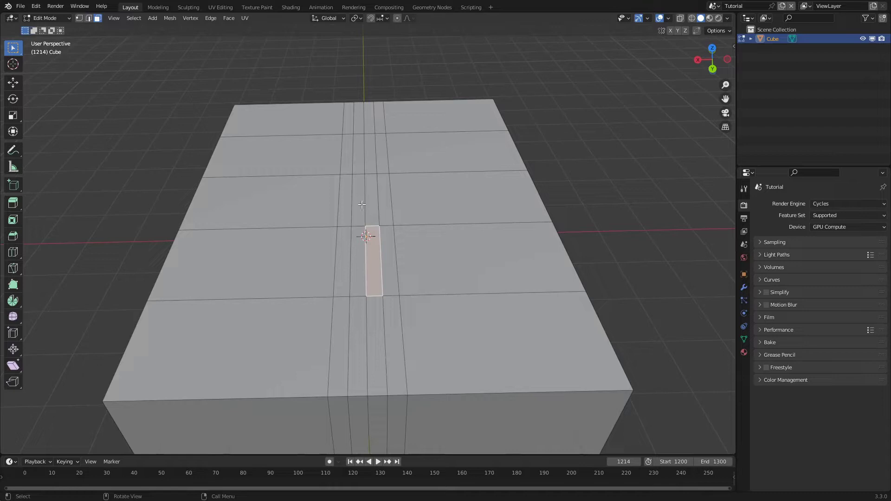
{"action": "key", "text": "o"}
{"action": "scroll", "coordinate": [362, 204], "scroll_direction": "up", "scroll_amount": 2}
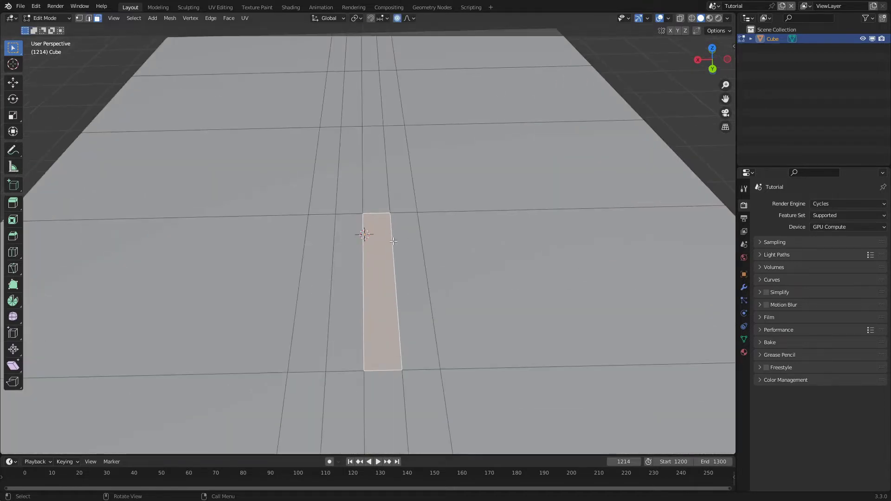
{"action": "scroll", "coordinate": [393, 241], "scroll_direction": "down", "scroll_amount": 4}
{"action": "middle_click_drag", "start_coordinate": [393, 241], "coordinate": [380, 205]}
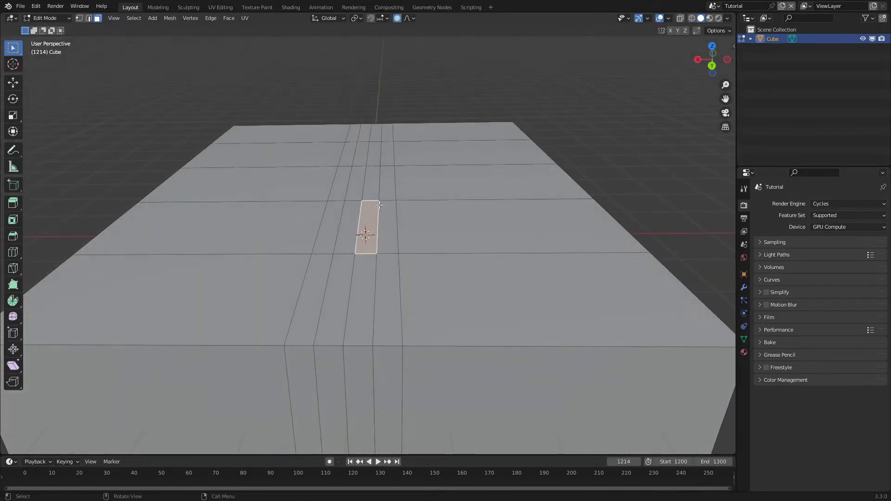
Bend a winding channel by proportionally moving faces across the block's top.
{"action": "key", "text": "g"}
{"action": "scroll", "coordinate": [357, 224], "scroll_direction": "down", "scroll_amount": 3}
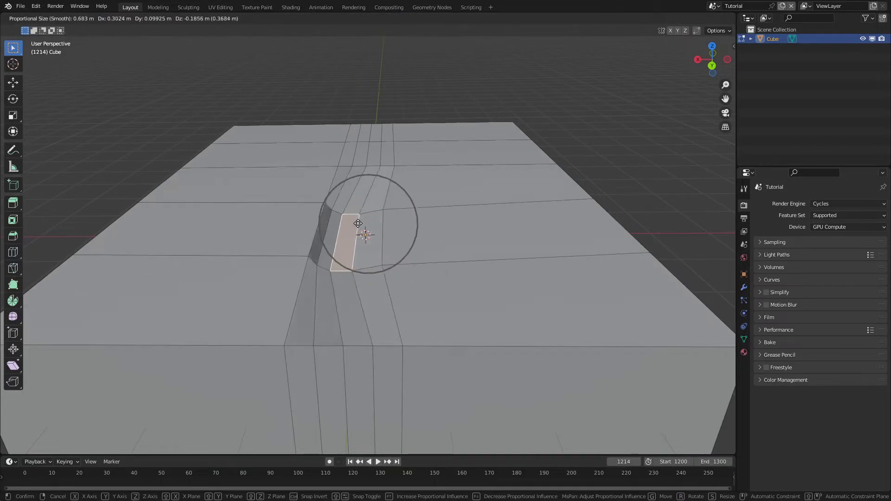
{"action": "left_click", "coordinate": [356, 232]}
{"action": "left_click", "coordinate": [375, 155]}
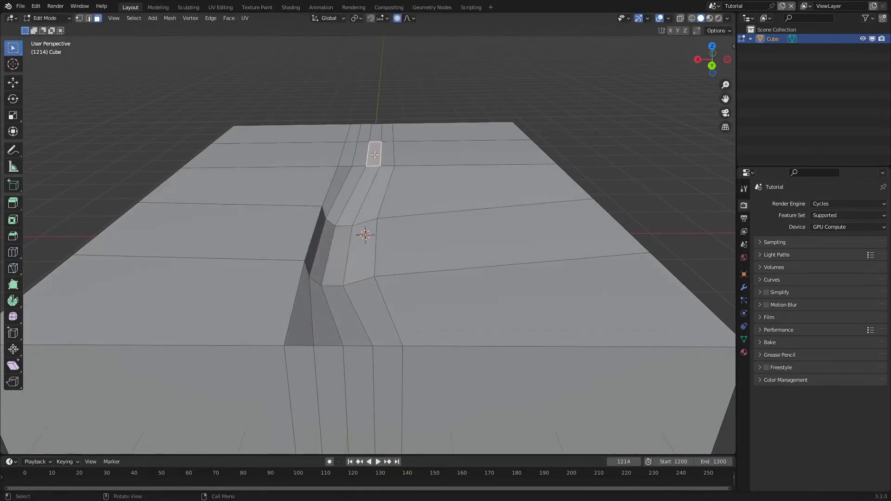
{"action": "key", "text": "g"}
{"action": "left_click", "coordinate": [378, 160]}
{"action": "middle_click_drag", "start_coordinate": [378, 160], "coordinate": [257, 196]}
{"action": "key", "text": "g"}
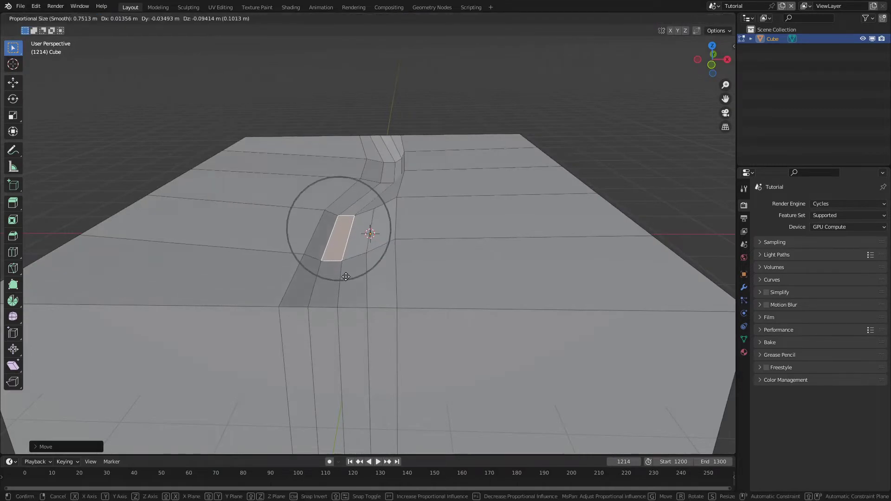
{"action": "left_click", "coordinate": [346, 277]}
{"action": "middle_click_drag", "start_coordinate": [346, 276], "coordinate": [374, 234]}
Lower the channel's face loop along Z to sink the riverbed.
{"action": "left_click", "coordinate": [368, 200], "text": "alt"}
{"action": "key", "text": "g"}
{"action": "key", "text": "z"}
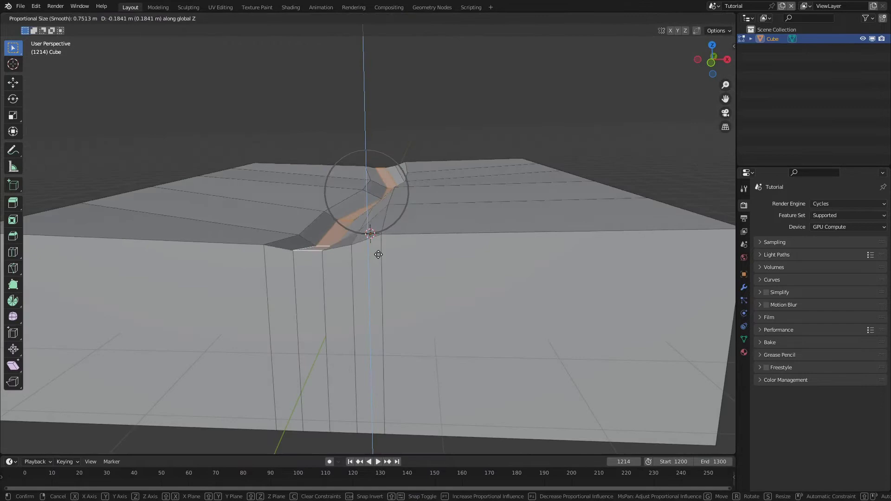
{"action": "left_click", "coordinate": [439, 251]}
{"action": "middle_click_drag", "start_coordinate": [439, 250], "coordinate": [498, 224]}
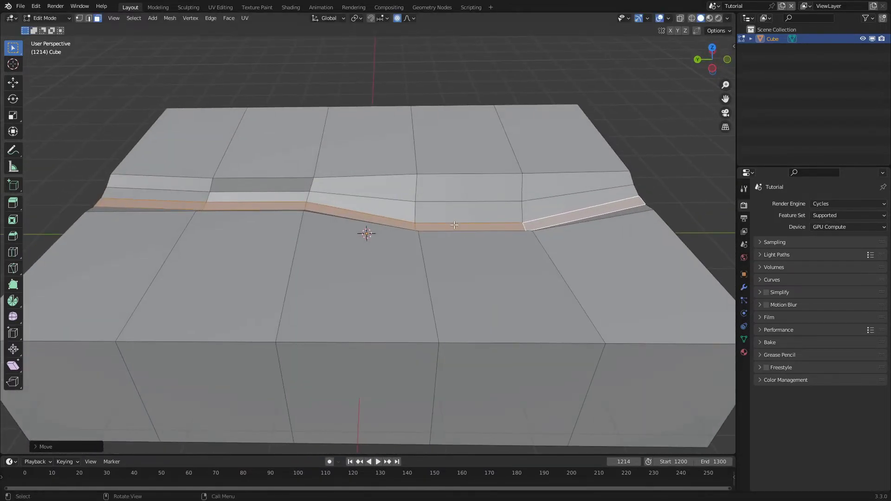
Raise a face beside the channel along Z, then rotate the whole mesh.
{"action": "left_click", "coordinate": [455, 225]}
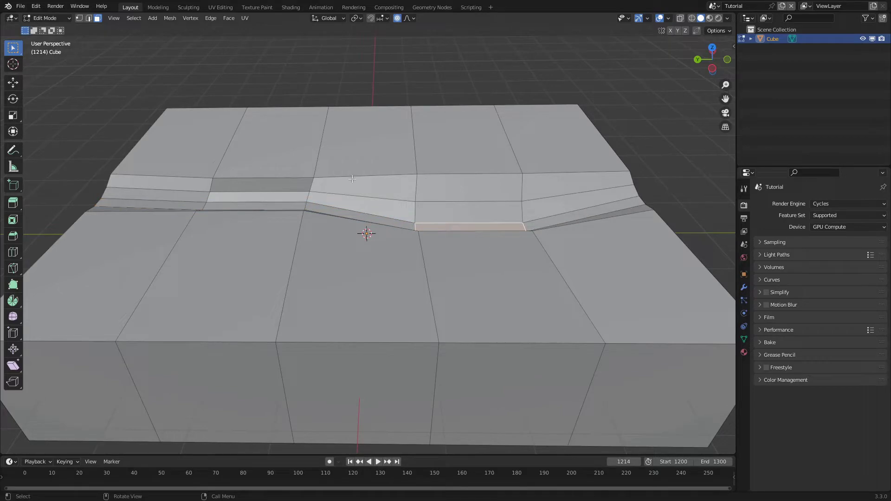
{"action": "key", "text": "g"}
{"action": "key", "text": "z"}
{"action": "left_click", "coordinate": [414, 232]}
{"action": "middle_click_drag", "start_coordinate": [413, 233], "coordinate": [575, 220]}
{"action": "key", "text": "a"}
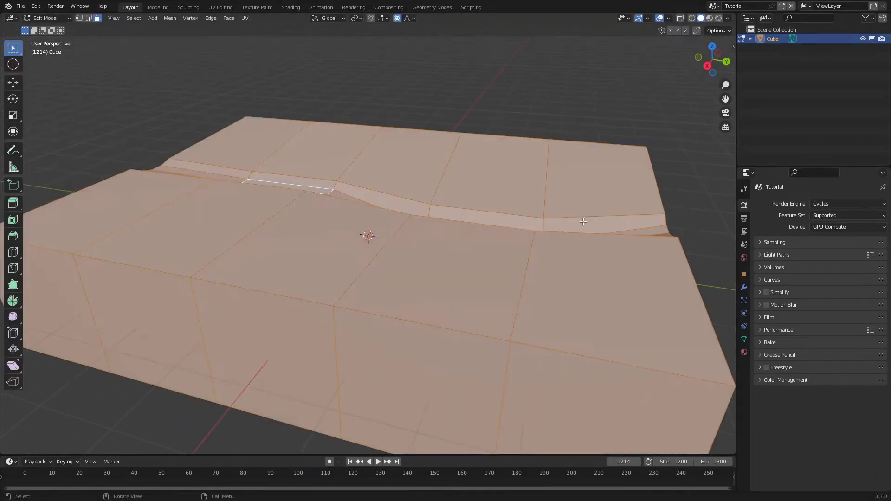
{"action": "key", "text": "r"}
{"action": "left_click", "coordinate": [567, 215]}
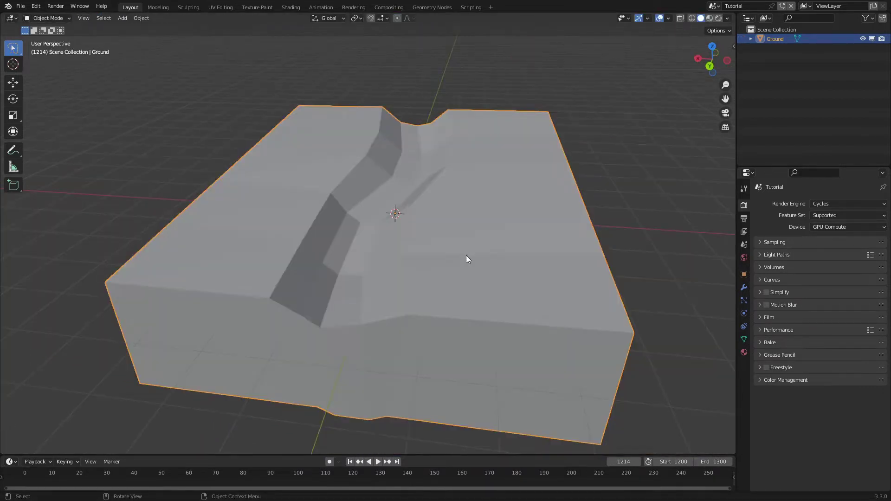
Snap the selected Ground to the grid.
{"action": "mouse_move", "coordinate": [461, 213]}
{"action": "middle_mouse_down"}
{"action": "mouse_move", "coordinate": [439, 229]}
{"action": "mouse_move", "coordinate": [392, 218]}
{"action": "mouse_move", "coordinate": [444, 216]}
{"action": "middle_mouse_up"}
{"action": "key", "text": "shift+s"}
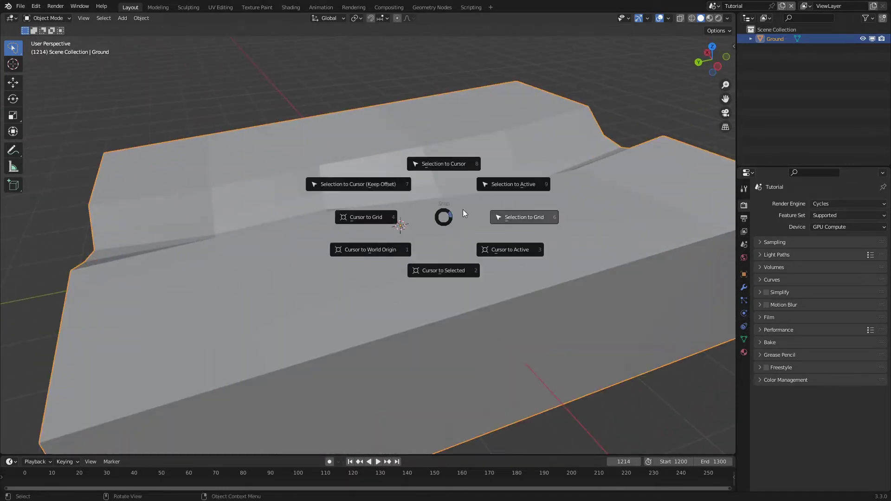
{"action": "left_click", "coordinate": [462, 210]}
Add a new cube and raise it vertically above the terrain.
{"action": "key", "text": "shift+a"}
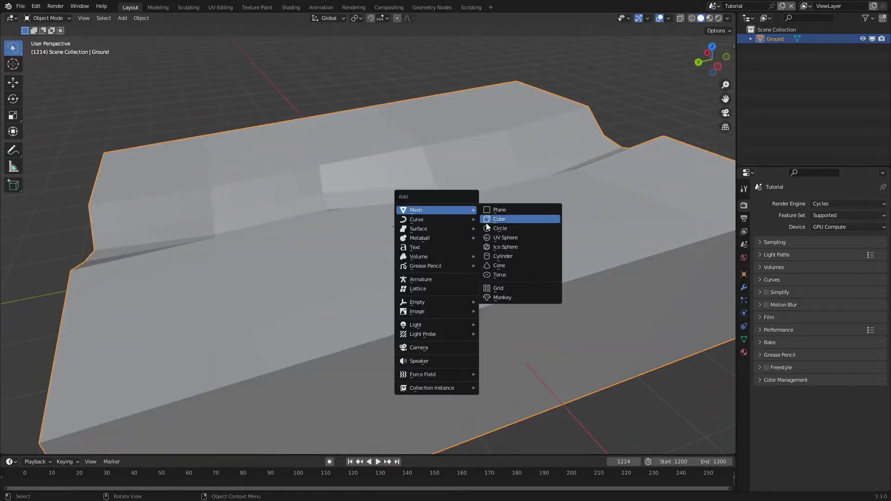
{"action": "left_click", "coordinate": [486, 220]}
{"action": "scroll", "coordinate": [485, 222], "scroll_direction": "down", "scroll_amount": 3}
{"action": "middle_click_drag", "start_coordinate": [452, 233], "coordinate": [482, 247]}
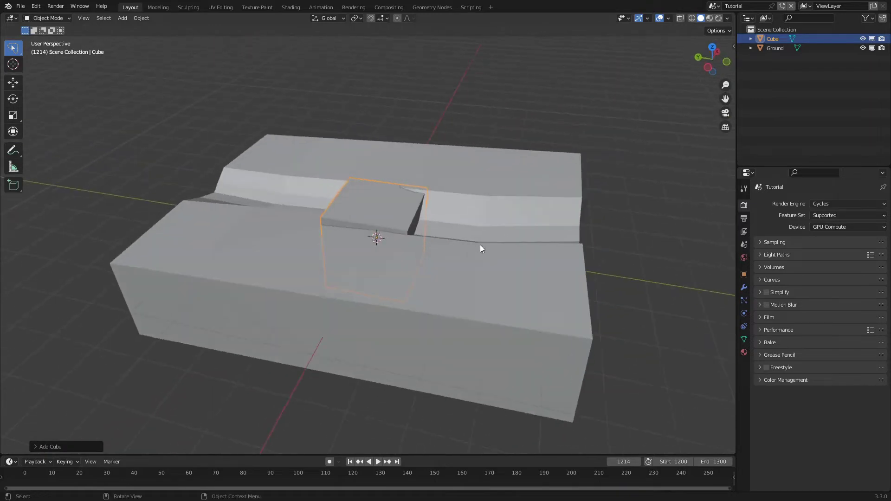
{"action": "key", "text": "g"}
{"action": "key", "text": "z"}
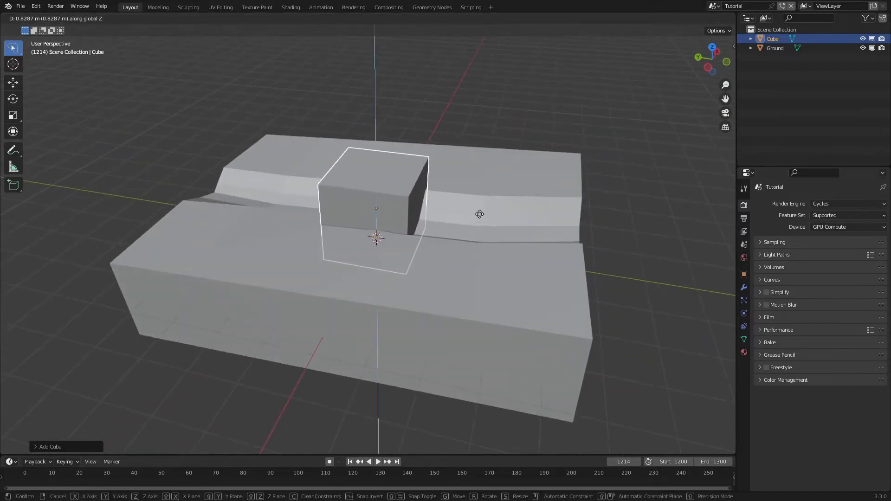
{"action": "left_click", "coordinate": [477, 216]}
{"action": "middle_click_drag", "start_coordinate": [477, 216], "coordinate": [509, 239]}
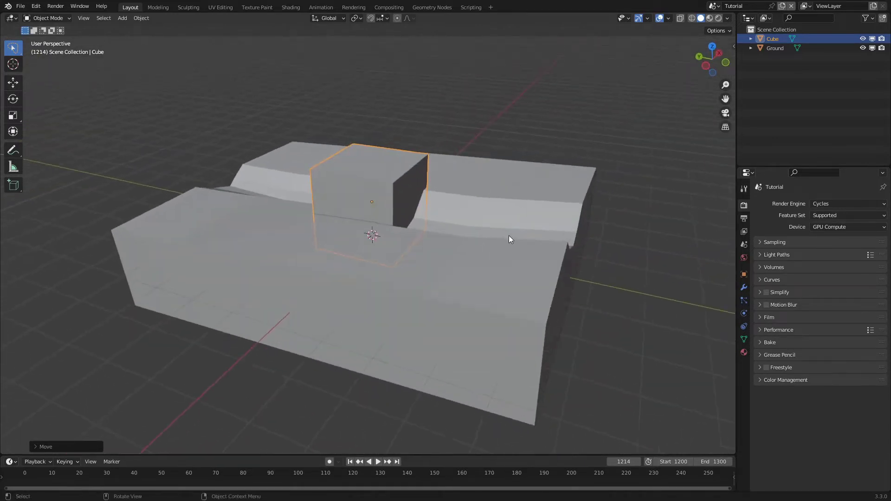
Stretch the cube along Y to span the channel and show its Physics properties.
{"action": "key", "text": "s"}
{"action": "key", "text": "y"}
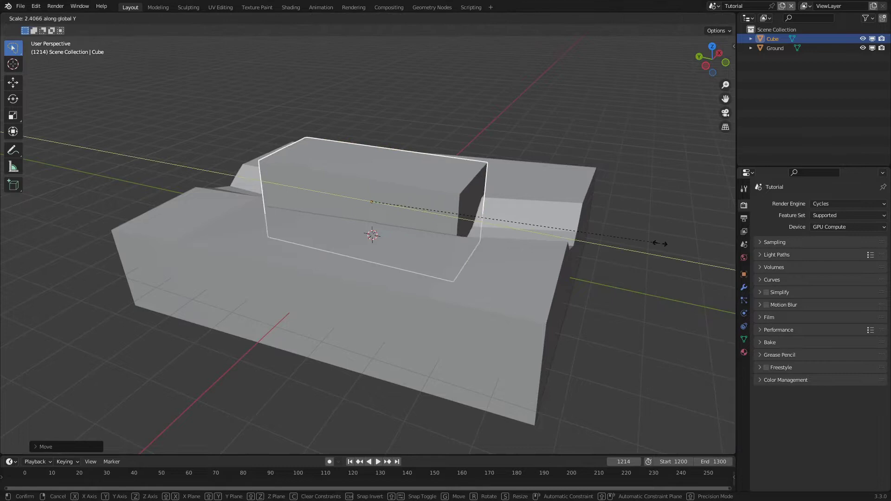
{"action": "left_click", "coordinate": [197, 250]}
{"action": "middle_click_drag", "start_coordinate": [197, 251], "coordinate": [576, 270]}
{"action": "scroll", "coordinate": [455, 224], "scroll_direction": "up", "scroll_amount": 3}
{"action": "key", "text": "s"}
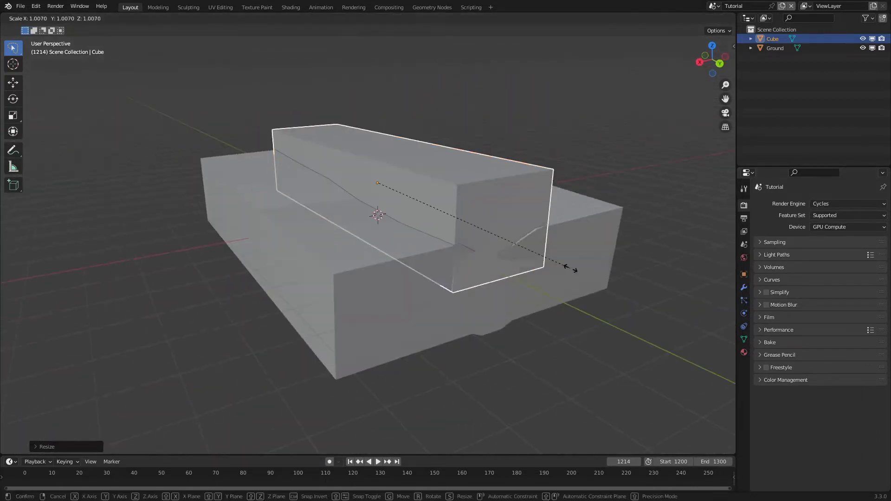
{"action": "key", "text": "y"}
{"action": "left_click", "coordinate": [577, 270]}
{"action": "left_click", "coordinate": [744, 314]}
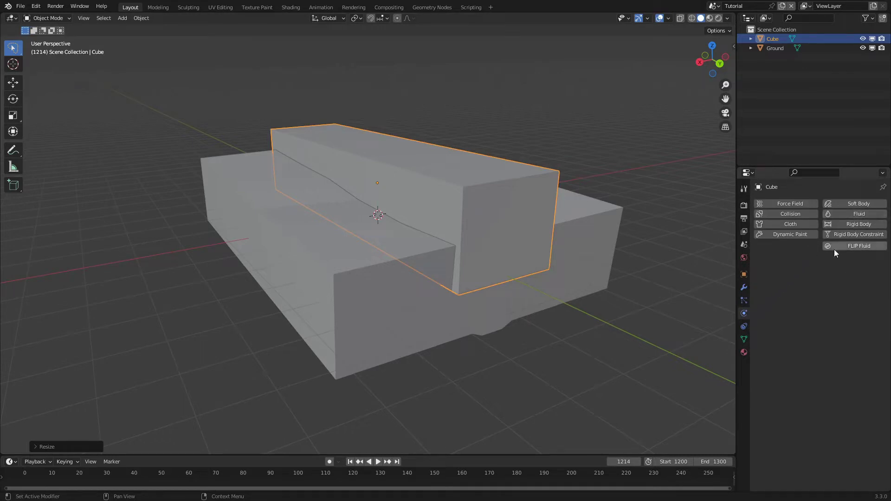
Add FLIP Fluid physics to the Cube and set its type to Domain.
{"action": "left_click", "coordinate": [853, 246]}
{"action": "left_click", "coordinate": [823, 273]}
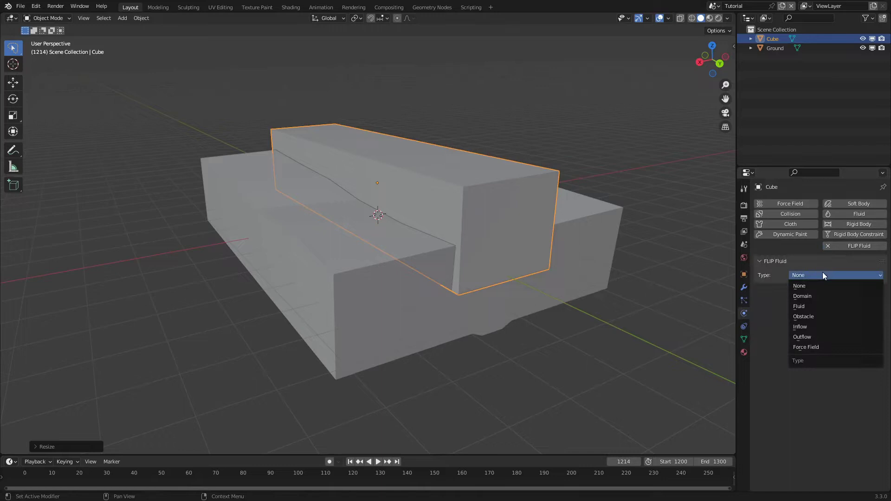
{"action": "left_click", "coordinate": [820, 295]}
{"action": "middle_click_drag", "start_coordinate": [568, 255], "coordinate": [443, 260]}
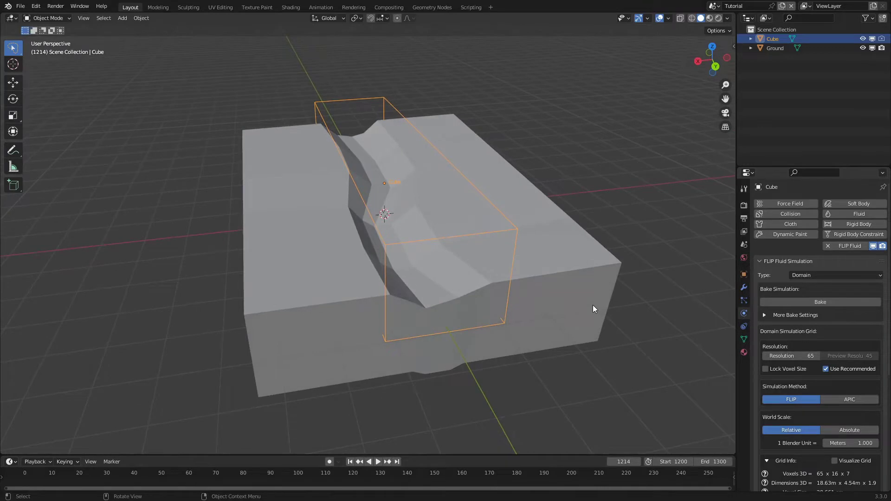
Set the domain resolution to 128 and view the terrain from the front.
{"action": "double_click", "coordinate": [791, 355]}
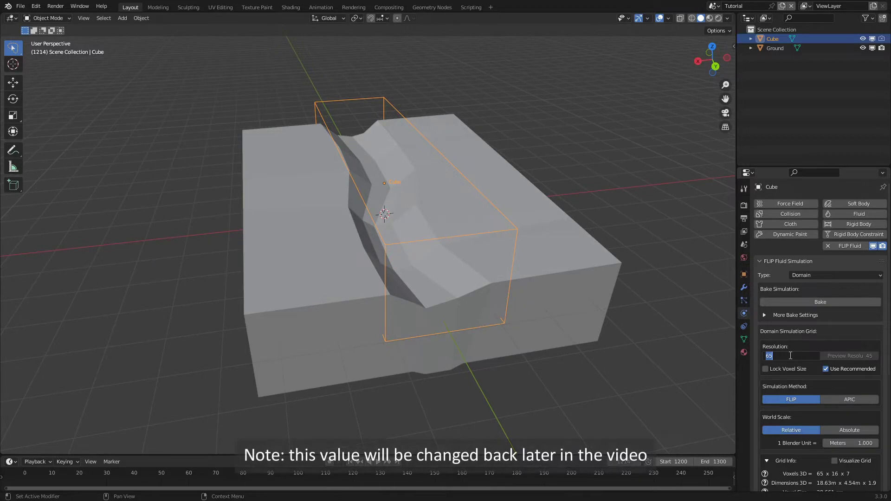
{"action": "type", "text": "128"}
{"action": "key", "text": "Return"}
{"action": "scroll", "coordinate": [808, 357], "scroll_direction": "down", "scroll_amount": 2}
{"action": "mouse_move", "coordinate": [526, 321]}
{"action": "middle_mouse_down"}
{"action": "mouse_move", "coordinate": [535, 317]}
{"action": "mouse_move", "coordinate": [523, 308]}
{"action": "middle_mouse_up"}
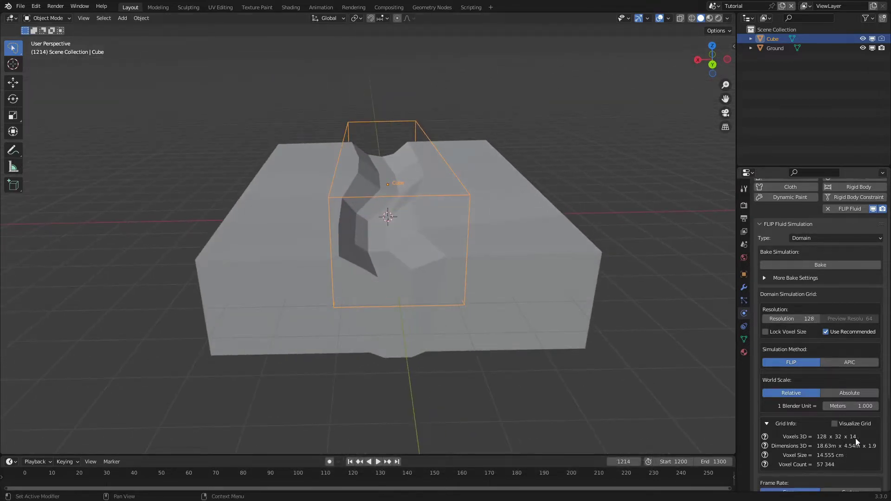
{"action": "scroll", "coordinate": [462, 292], "scroll_direction": "up", "scroll_amount": 2}
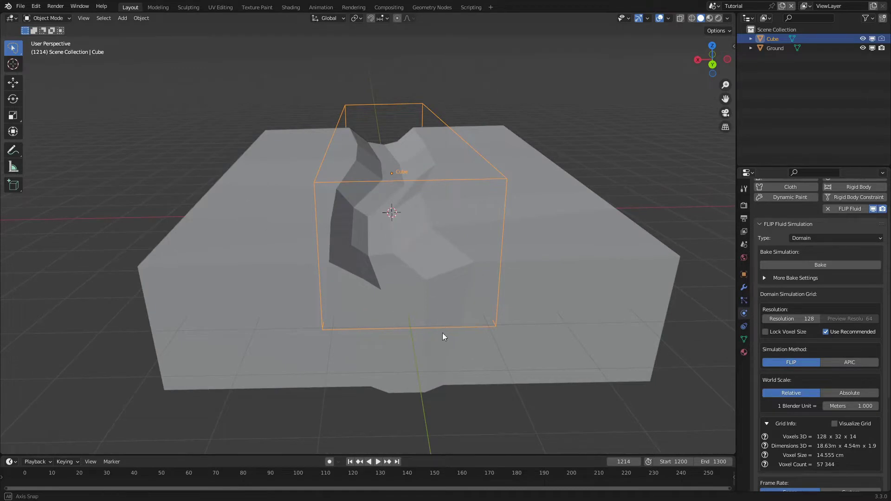
{"action": "middle_click_drag", "start_coordinate": [442, 333], "coordinate": [447, 320]}
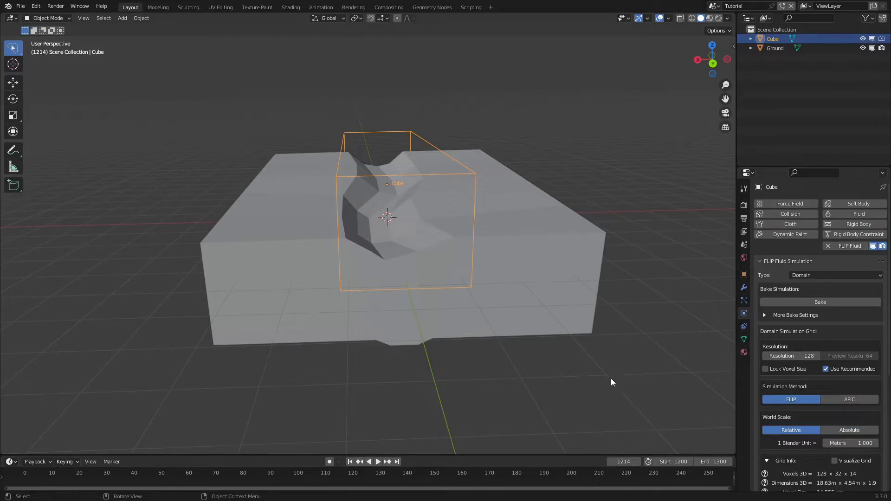
Collapse the Simulation section and enable Velocity Attributes under FLIP Fluid Surface.
{"action": "left_click", "coordinate": [764, 263]}
{"action": "left_click", "coordinate": [765, 298]}
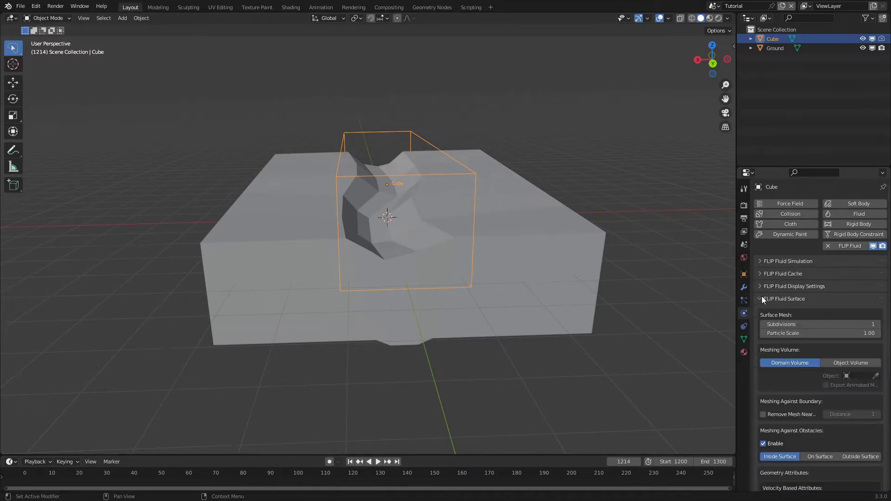
{"action": "scroll", "coordinate": [778, 299], "scroll_direction": "down", "scroll_amount": 8}
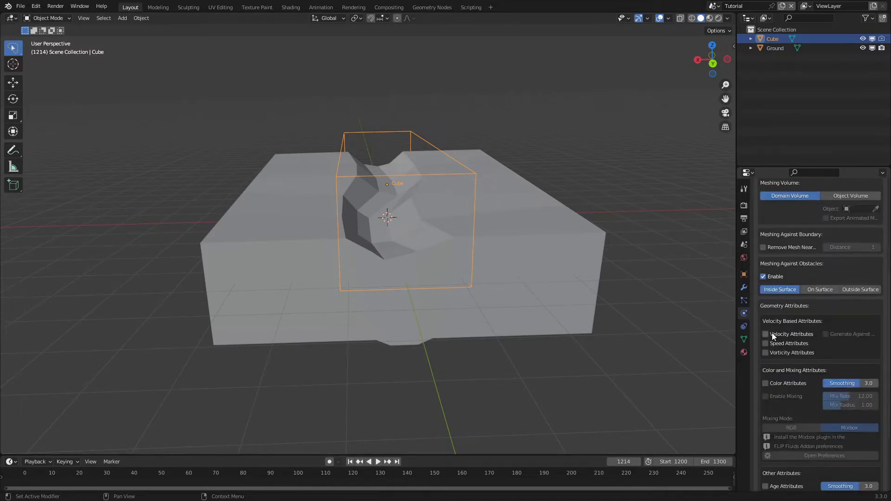
{"action": "left_click", "coordinate": [765, 335]}
{"action": "left_click", "coordinate": [36, 6]}
{"action": "left_click", "coordinate": [64, 142]}
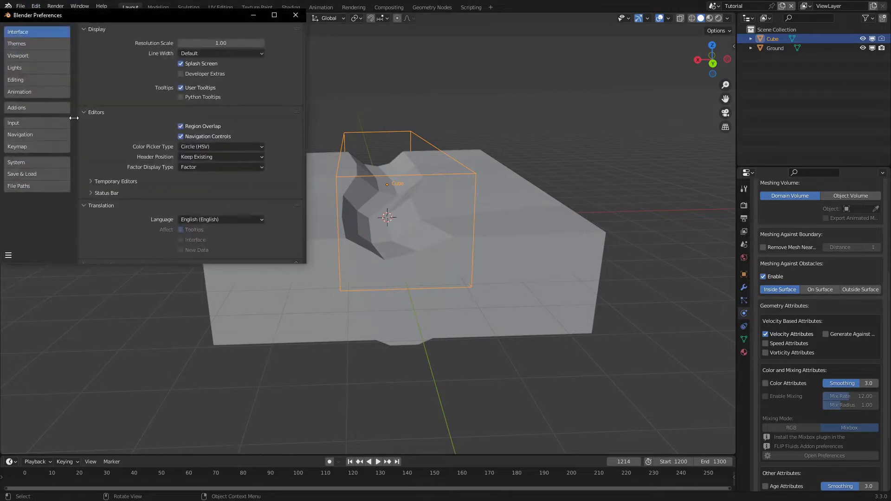
{"action": "left_click", "coordinate": [32, 107]}
{"action": "left_click", "coordinate": [271, 44]}
{"action": "type", "text": "flip"}
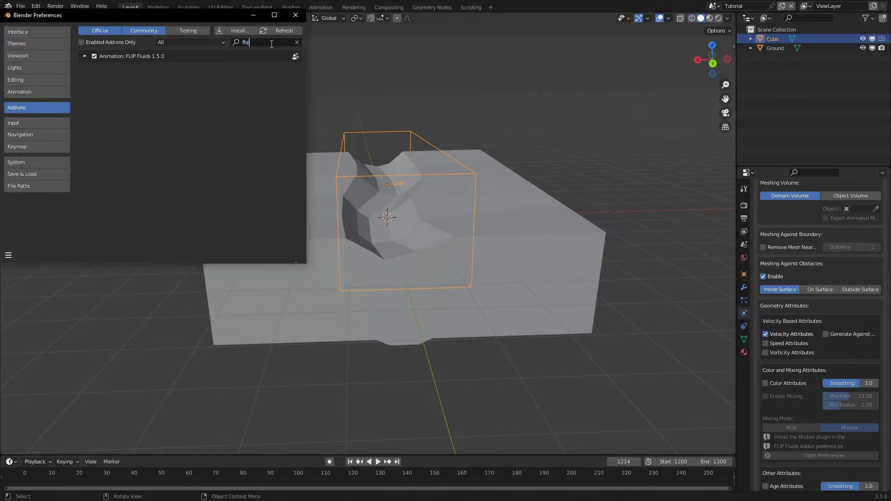
{"action": "key", "text": "Return"}
{"action": "left_click", "coordinate": [84, 56]}
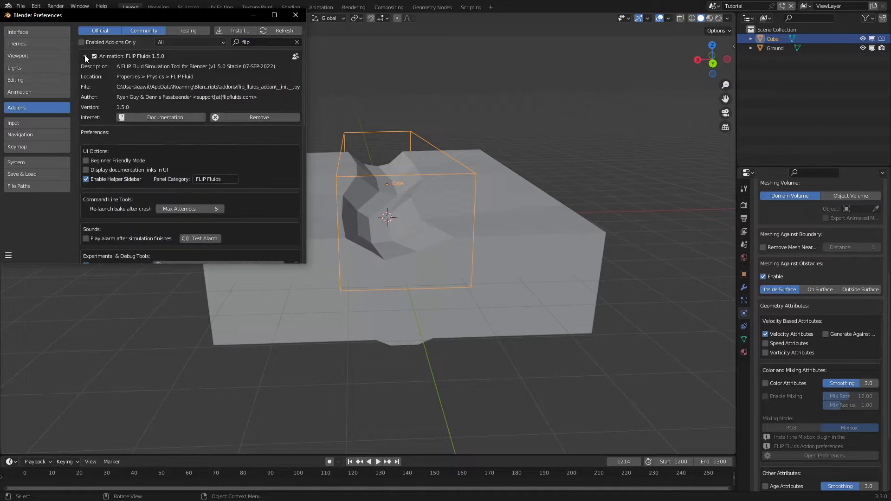
{"action": "scroll", "coordinate": [152, 146], "scroll_direction": "down", "scroll_amount": 1}
{"action": "scroll", "coordinate": [156, 144], "scroll_direction": "down", "scroll_amount": 3}
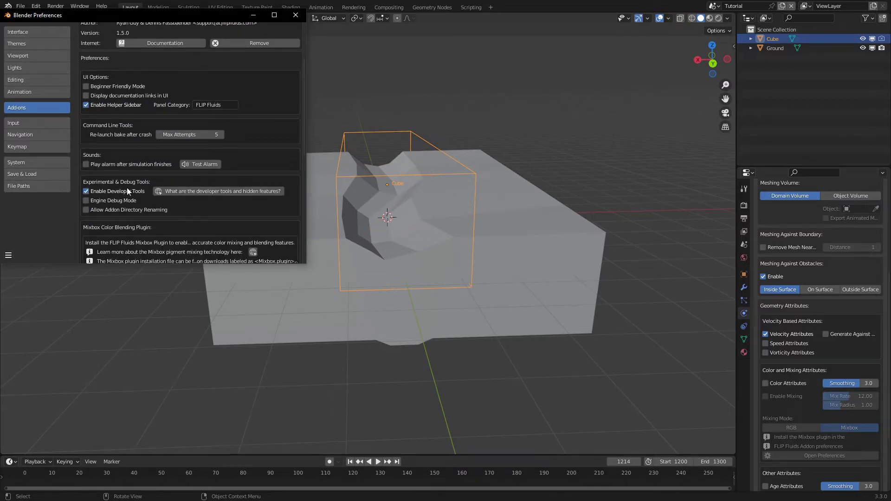
Close the preferences window and orbit around to inspect the terrain channel.
{"action": "left_click", "coordinate": [288, 20]}
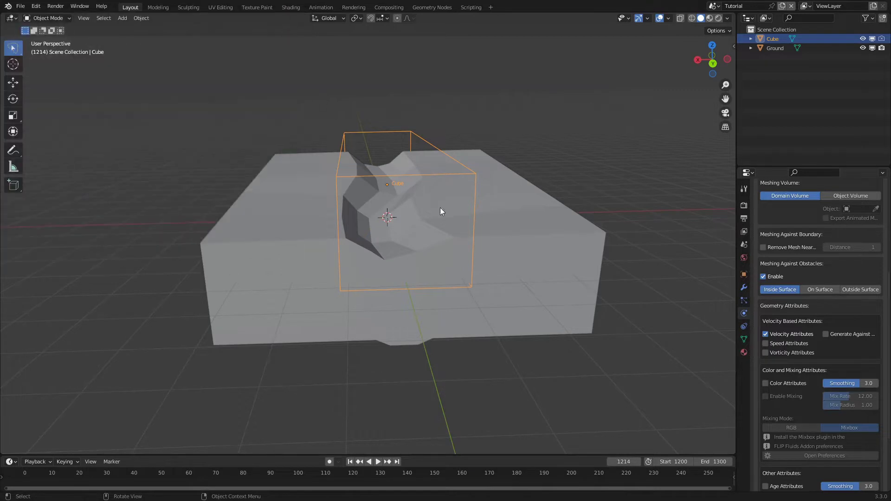
{"action": "middle_click_drag", "start_coordinate": [440, 207], "coordinate": [486, 162]}
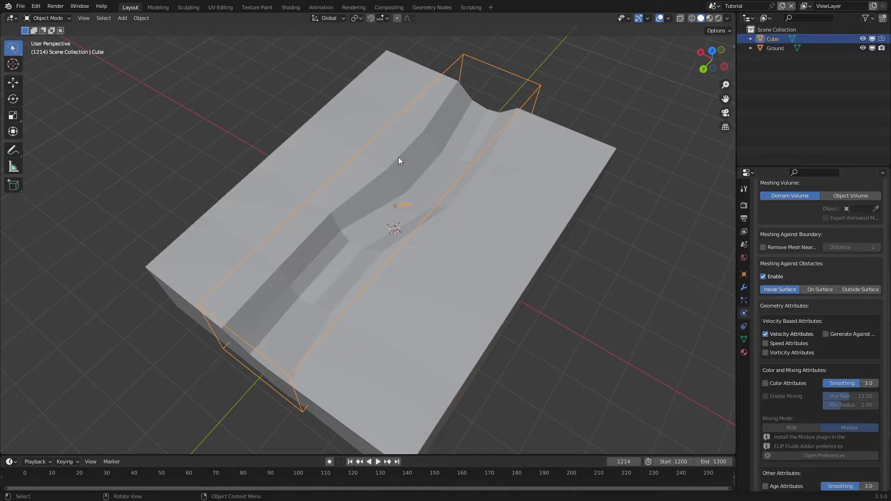
{"action": "middle_click_drag", "start_coordinate": [499, 101], "coordinate": [461, 229]}
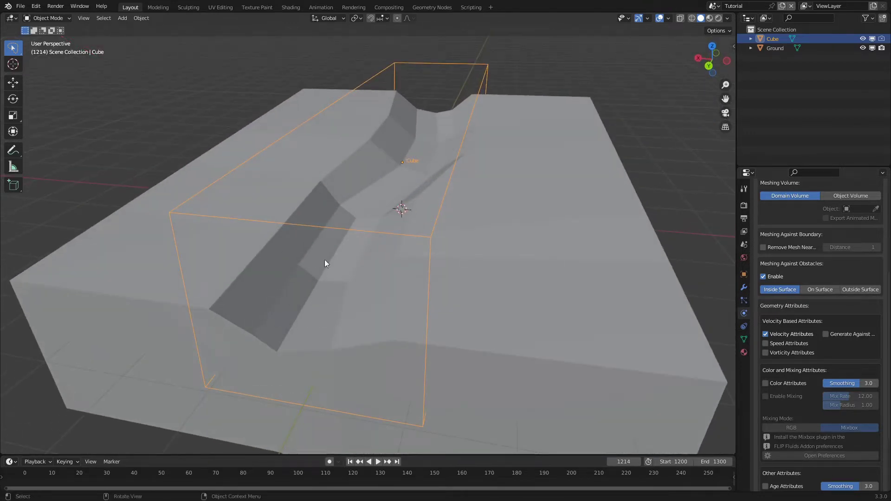
{"action": "middle_click_drag", "start_coordinate": [416, 162], "coordinate": [416, 168]}
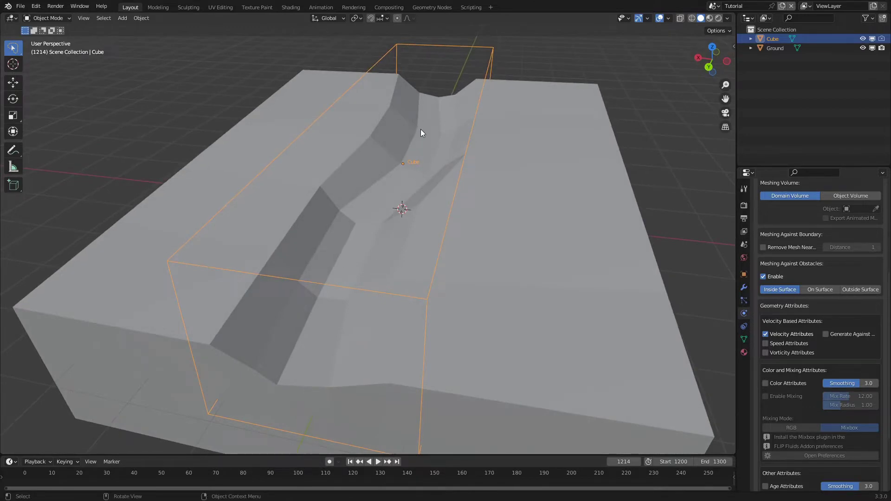
{"action": "middle_click_drag", "start_coordinate": [438, 119], "coordinate": [329, 127]}
Add a new cube, move it along Y to the channel's upstream end, and shrink it.
{"action": "key", "text": "shift+a"}
{"action": "mouse_move", "coordinate": [438, 162]}
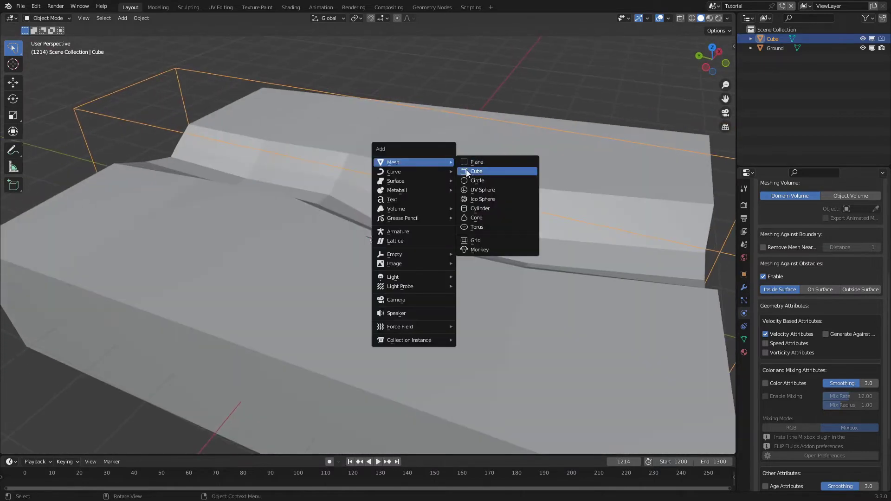
{"action": "left_click", "coordinate": [467, 171]}
{"action": "middle_click_drag", "start_coordinate": [457, 191], "coordinate": [474, 255]}
{"action": "key", "text": "g"}
{"action": "key", "text": "y"}
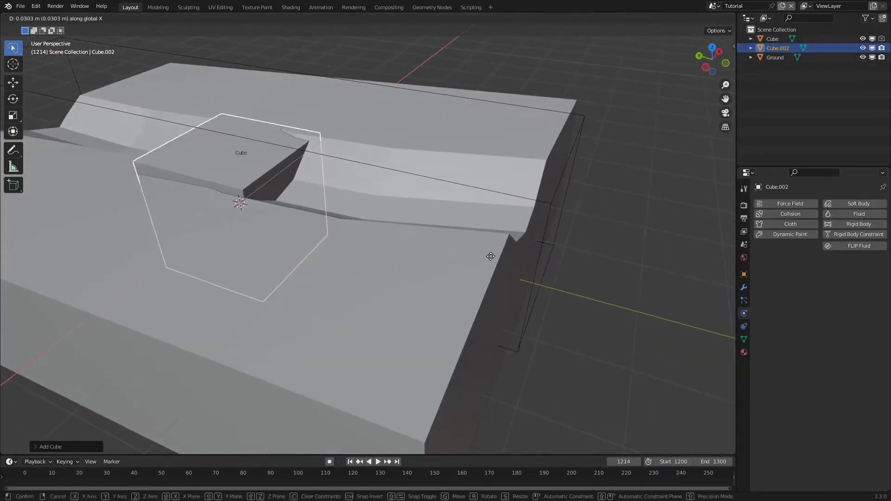
{"action": "left_click", "coordinate": [661, 229]}
{"action": "key", "text": "s"}
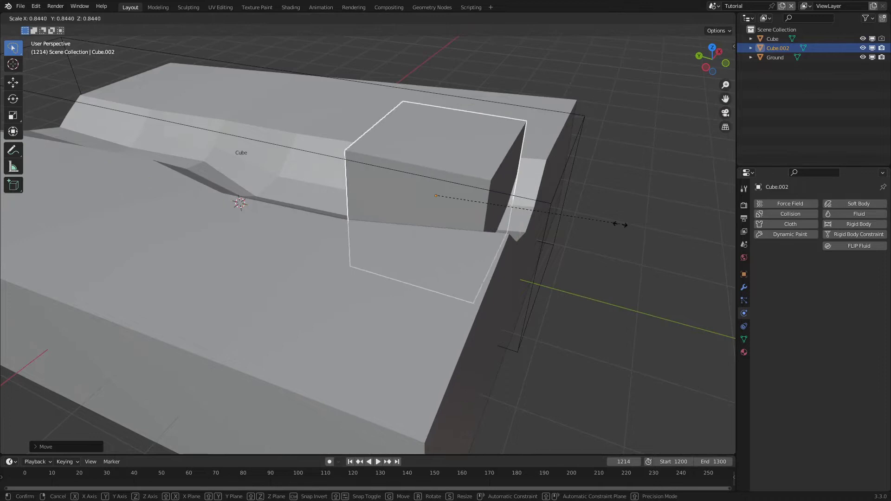
{"action": "left_click", "coordinate": [557, 190]}
{"action": "middle_click_drag", "start_coordinate": [557, 190], "coordinate": [511, 227]}
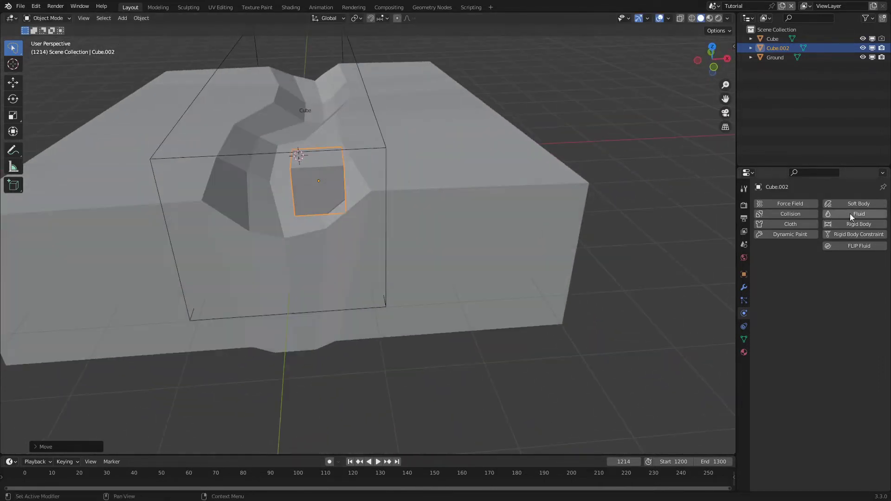
Give the small cube FLIP Fluid physics with Type set to Inflow.
{"action": "left_click", "coordinate": [847, 247]}
{"action": "left_click", "coordinate": [828, 275]}
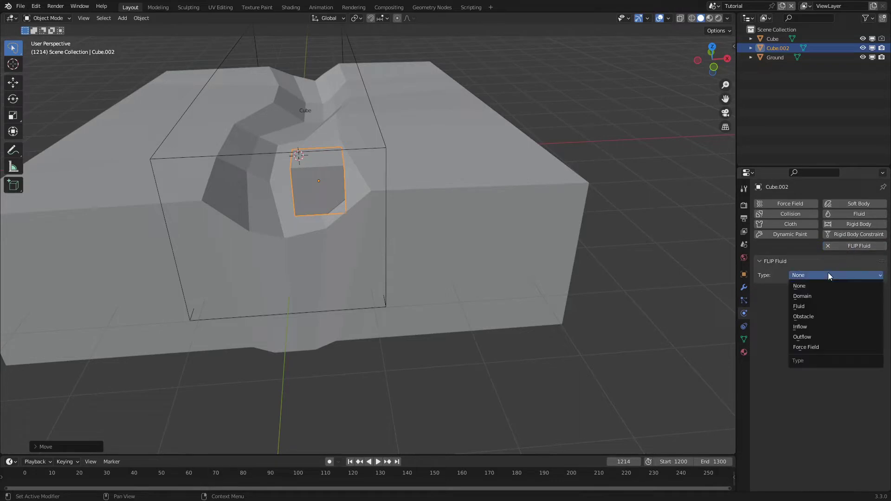
{"action": "left_click", "coordinate": [819, 327]}
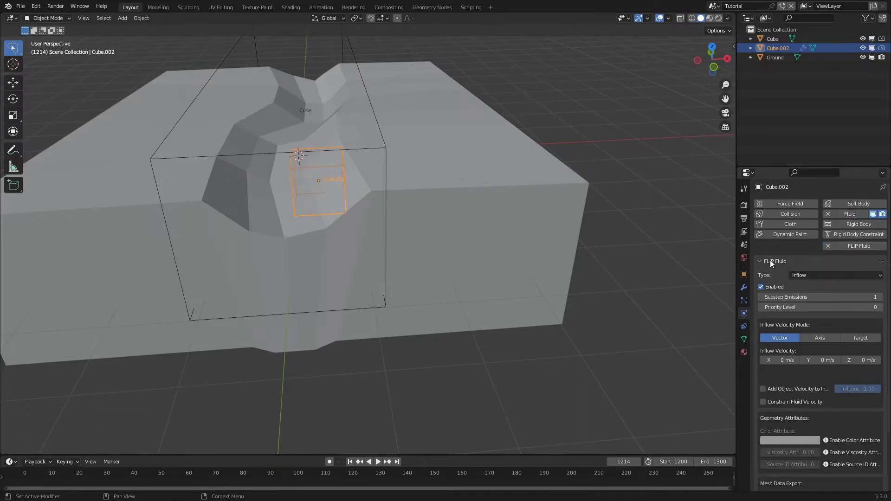
{"action": "left_click", "coordinate": [841, 244]}
{"action": "left_click", "coordinate": [821, 275]}
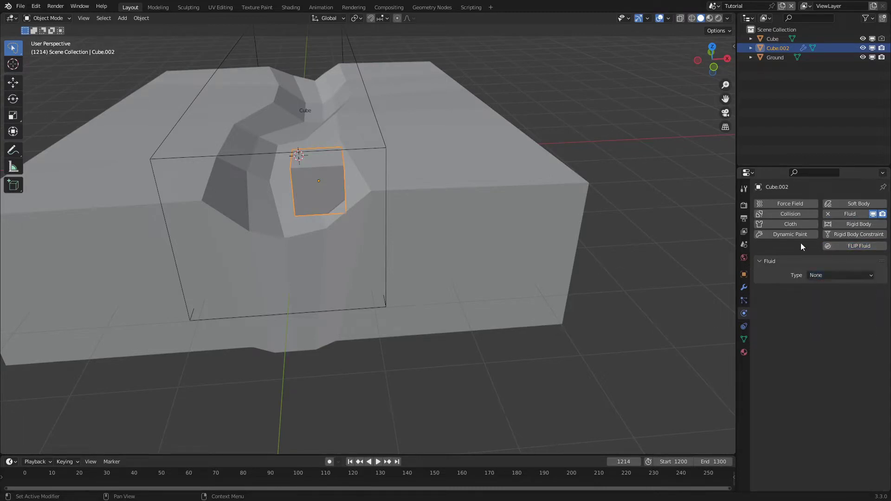
{"action": "left_click", "coordinate": [798, 260]}
{"action": "left_click", "coordinate": [859, 245]}
{"action": "left_click", "coordinate": [835, 275]}
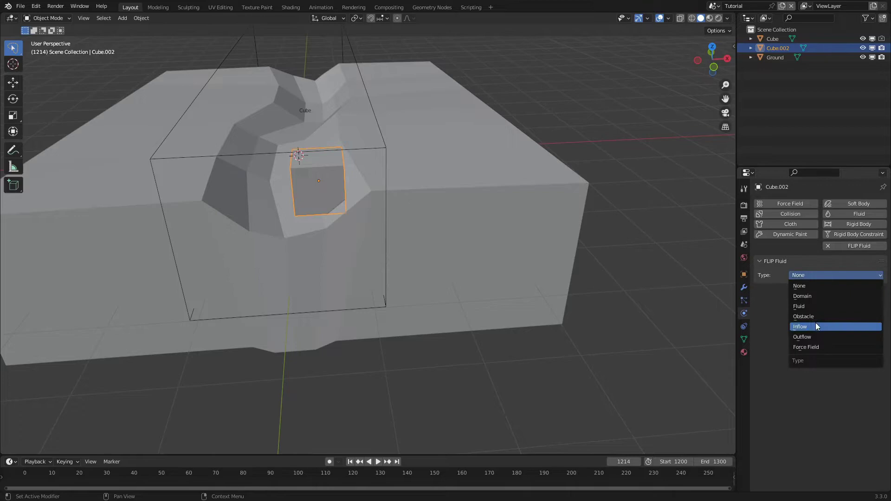
{"action": "left_click", "coordinate": [819, 325]}
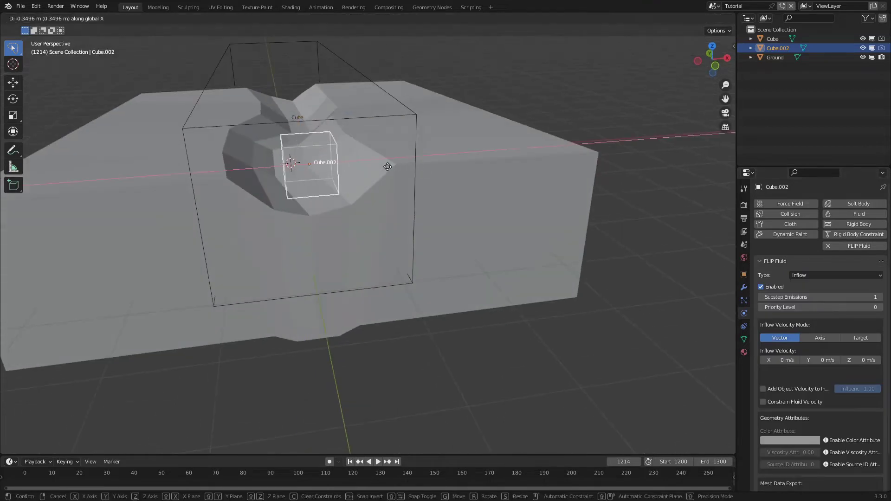
Stretch the inflow cube along X and reposition it inside the channel.
{"action": "left_click", "coordinate": [389, 157]}
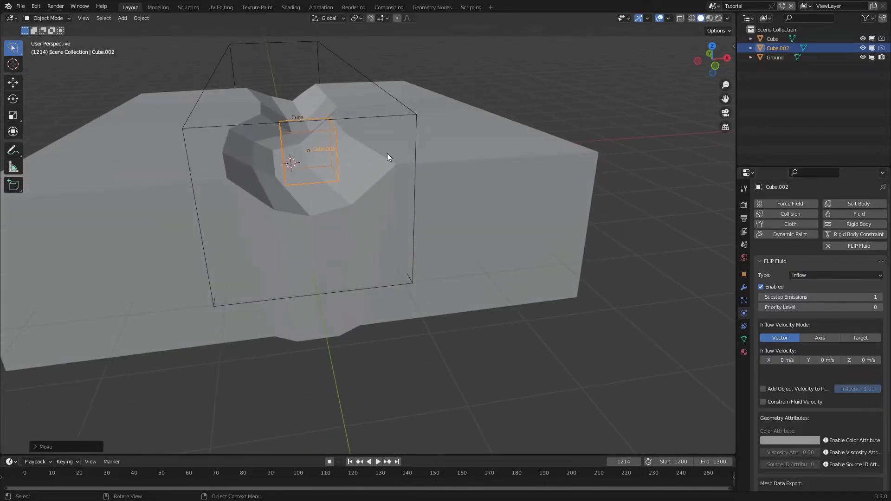
{"action": "key", "text": "s"}
{"action": "key", "text": "x"}
{"action": "left_click", "coordinate": [456, 140]}
{"action": "middle_click_drag", "start_coordinate": [456, 140], "coordinate": [514, 214]}
{"action": "key", "text": "g"}
{"action": "left_click", "coordinate": [561, 218]}
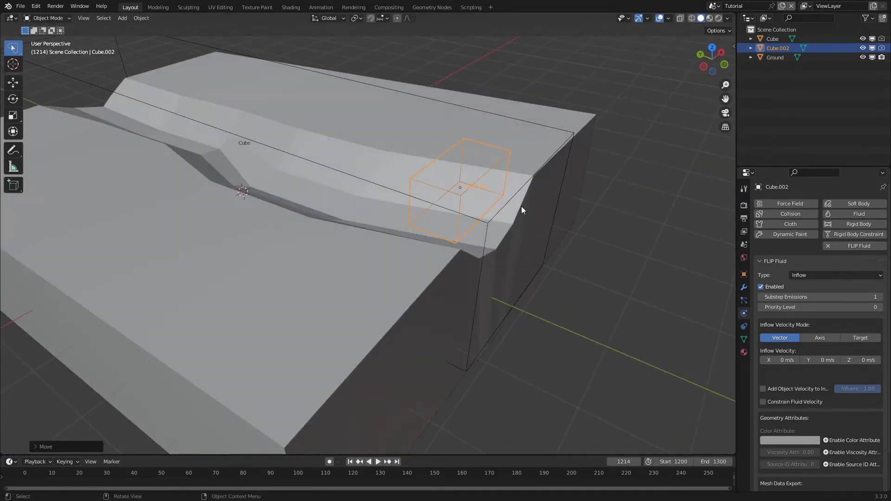
On Ground, move the ridge edge beside the channel up the slope using proportional editing.
{"action": "left_click", "coordinate": [521, 210]}
{"action": "key", "text": "Tab"}
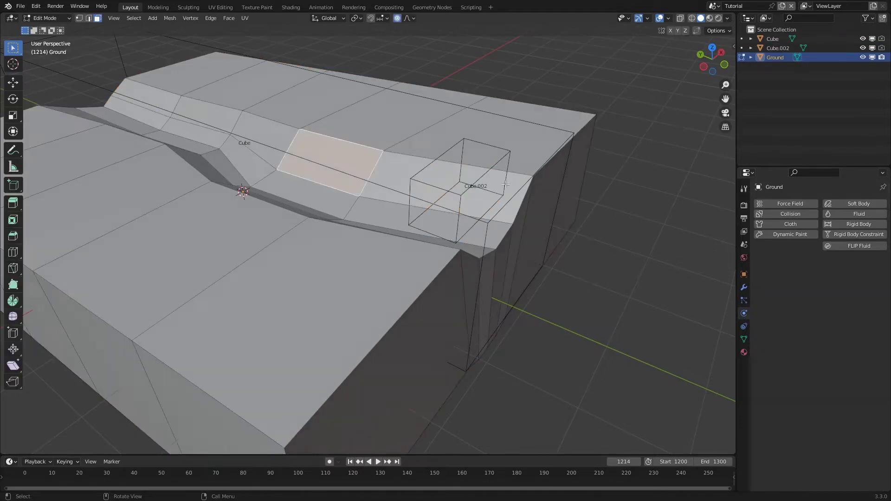
{"action": "key", "text": "2"}
{"action": "left_click", "coordinate": [514, 173]}
{"action": "middle_click_drag", "start_coordinate": [514, 173], "coordinate": [547, 206]}
{"action": "key", "text": "g"}
{"action": "left_click", "coordinate": [562, 172]}
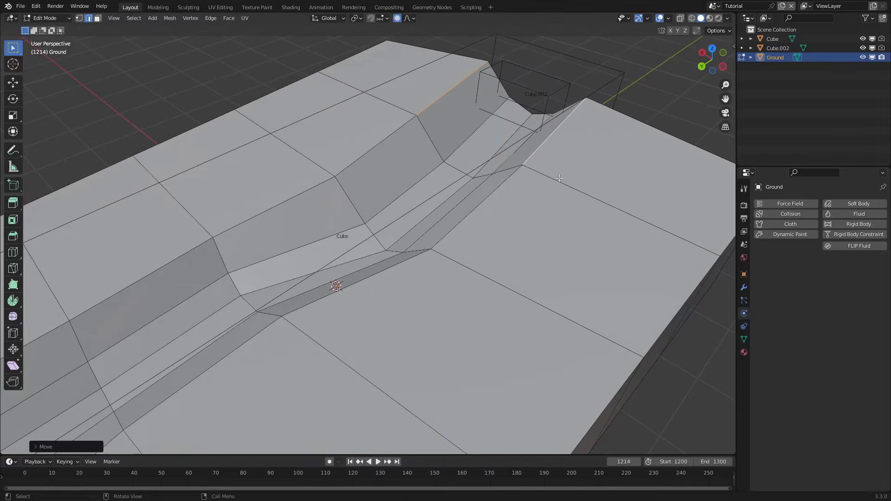
Scale the top vertices near Cube.002 along X to widen the channel head, then leave Edit Mode.
{"action": "left_click", "coordinate": [516, 111]}
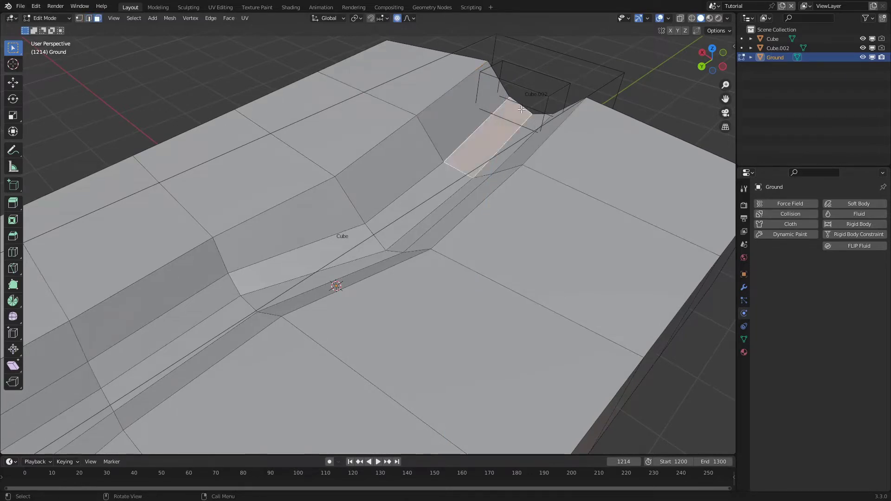
{"action": "key", "text": "1"}
{"action": "left_click", "coordinate": [511, 103]}
{"action": "key", "text": "s"}
{"action": "key", "text": "x"}
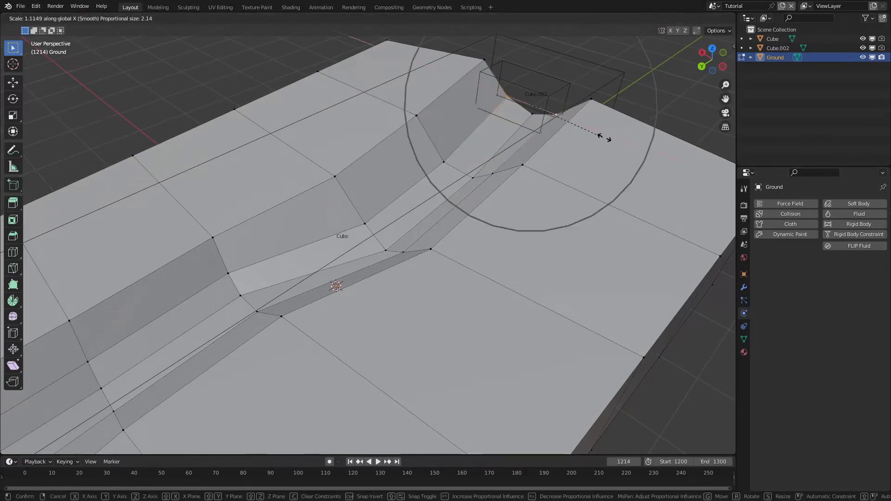
{"action": "left_click", "coordinate": [621, 148]}
{"action": "key", "text": "Tab"}
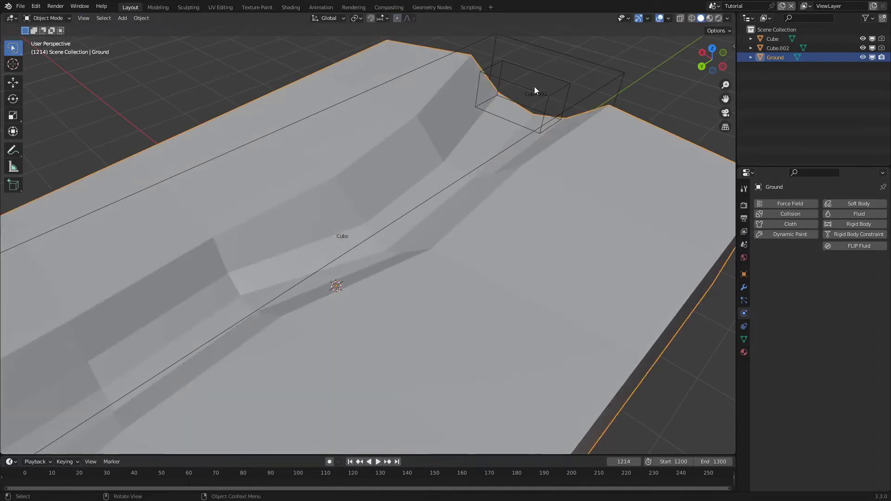
{"action": "left_click", "coordinate": [529, 87]}
Raise Cube.002's Substep Emissions to 3.
{"action": "middle_click_drag", "start_coordinate": [551, 139], "coordinate": [535, 194]}
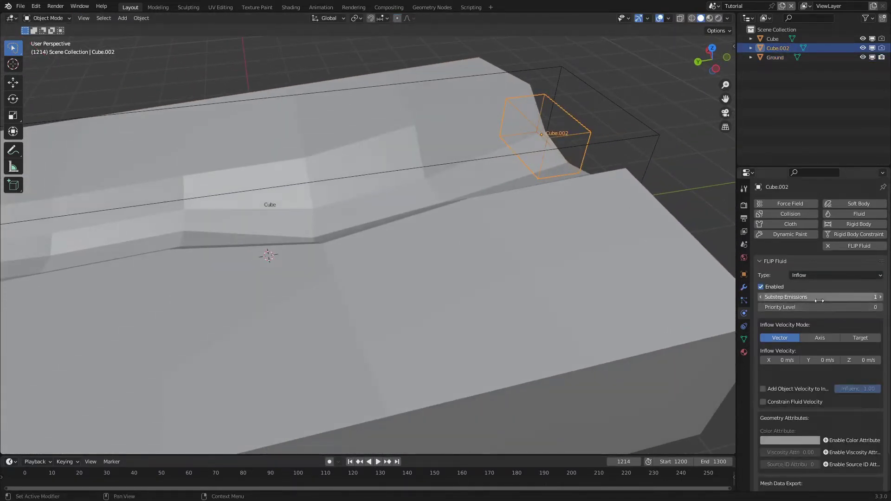
{"action": "left_click", "coordinate": [880, 297]}
{"action": "left_click", "coordinate": [880, 297]}
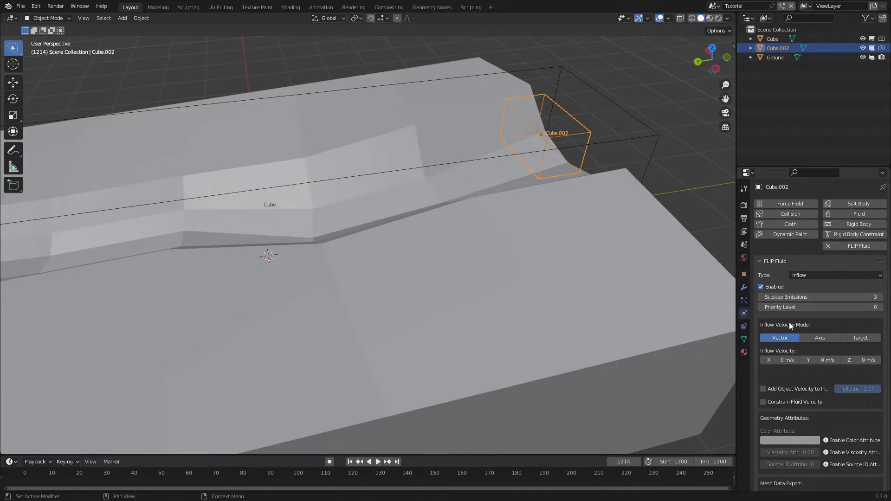
Set Cube.002's Y inflow velocity to 2 m/s.
{"action": "middle_click_drag", "start_coordinate": [613, 160], "coordinate": [675, 60]}
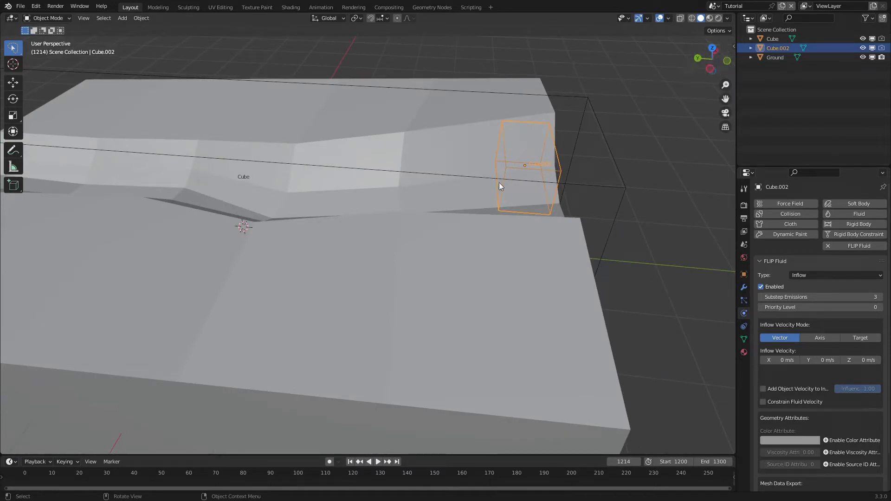
{"action": "scroll", "coordinate": [402, 190], "scroll_direction": "down", "scroll_amount": 5}
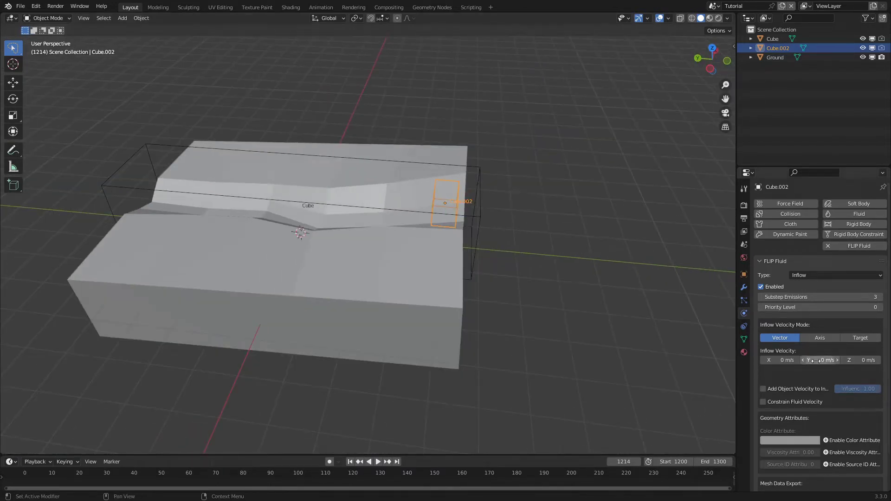
{"action": "left_click", "coordinate": [816, 361]}
{"action": "type", "text": "2"}
{"action": "key", "text": "Return"}
{"action": "scroll", "coordinate": [432, 204], "scroll_direction": "up", "scroll_amount": 3}
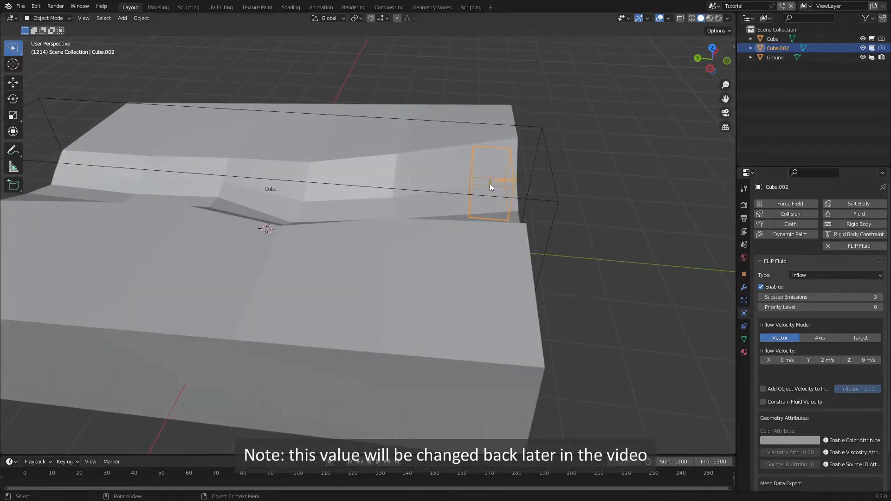
On the Cube domain, collapse Surface and expand Simulation and More Bake Settings, showing frames 1200–1300.
{"action": "left_click", "coordinate": [447, 193]}
{"action": "left_click", "coordinate": [797, 298]}
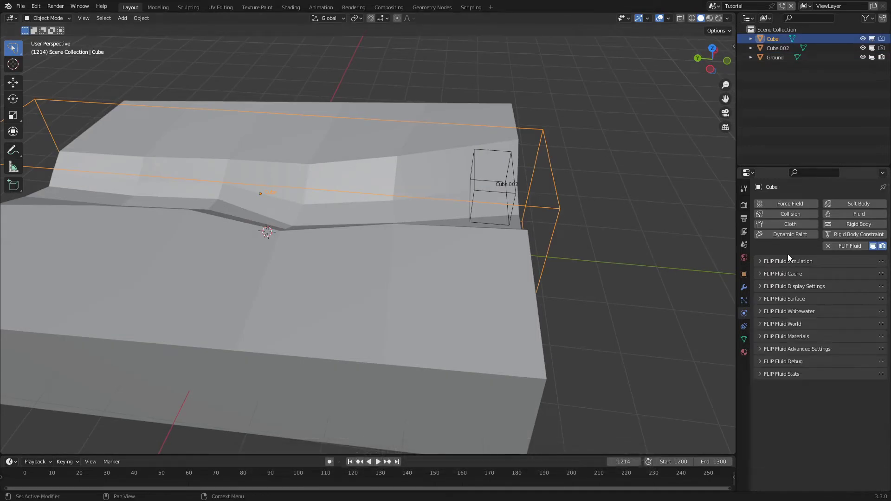
{"action": "left_click", "coordinate": [817, 261]}
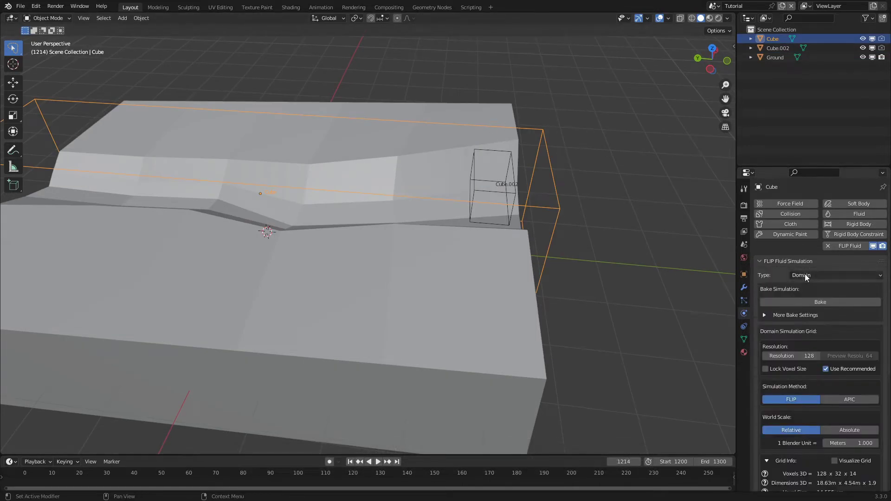
{"action": "left_click", "coordinate": [765, 316]}
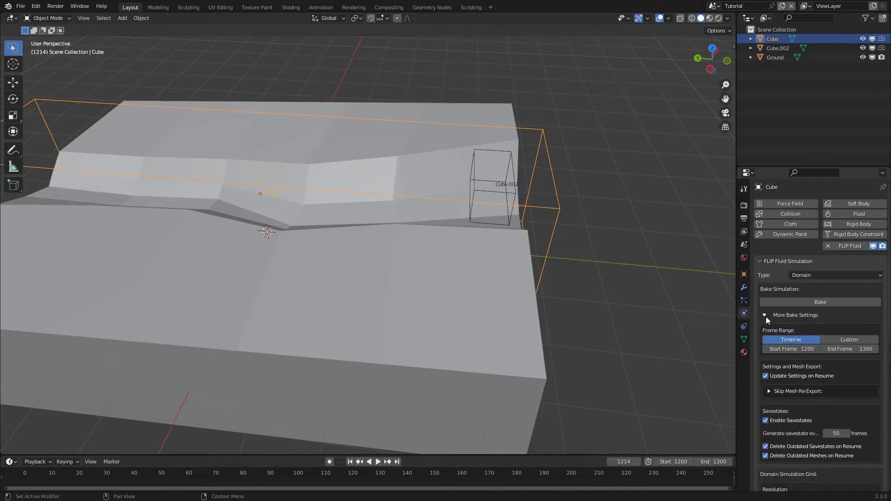
{"action": "middle_click_drag", "start_coordinate": [387, 216], "coordinate": [452, 240]}
Add FLIP Fluid physics to Ground as an Obstacle with friction 0.25.
{"action": "left_click", "coordinate": [455, 159]}
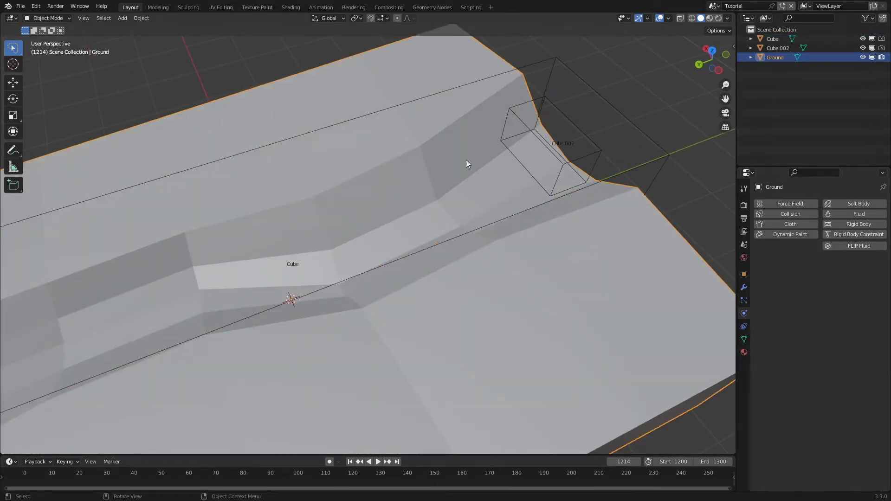
{"action": "left_click", "coordinate": [853, 246]}
{"action": "left_click", "coordinate": [831, 276]}
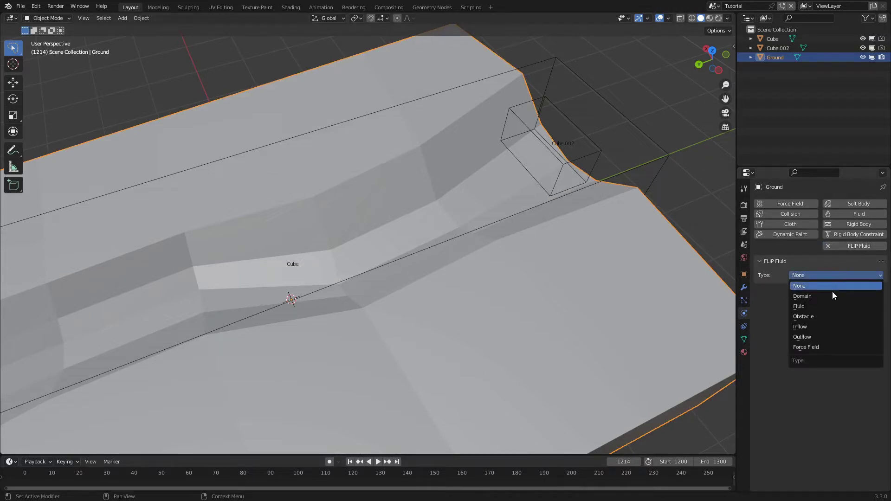
{"action": "left_click", "coordinate": [820, 316]}
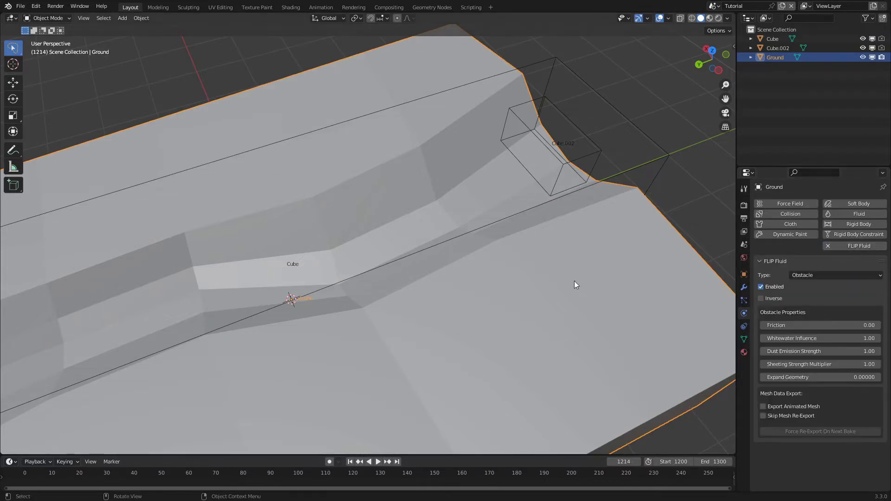
{"action": "middle_click_drag", "start_coordinate": [574, 285], "coordinate": [636, 264]}
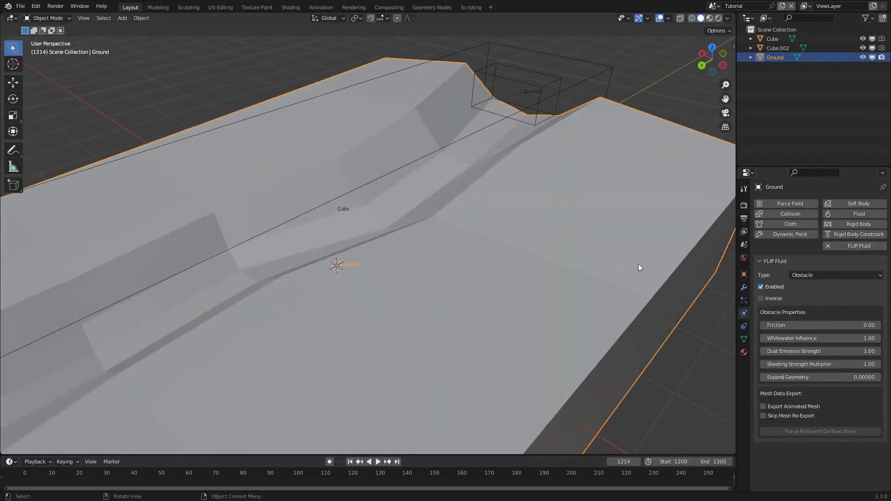
{"action": "left_click", "coordinate": [826, 326]}
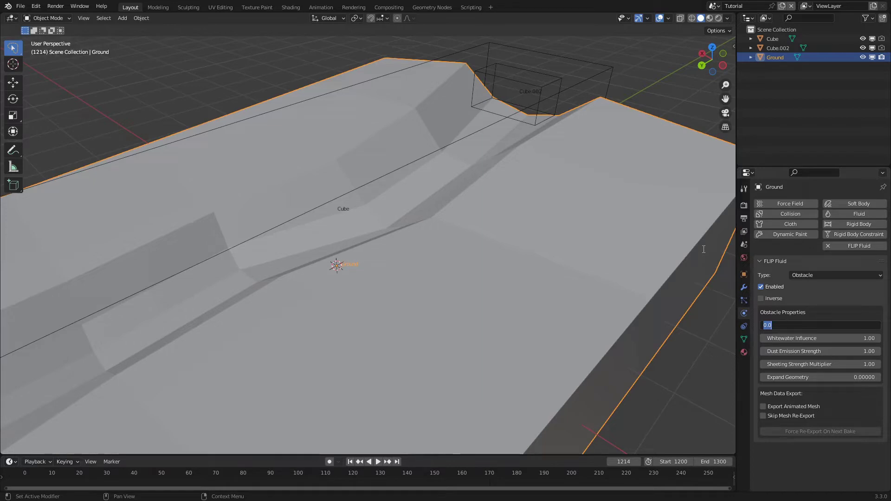
{"action": "type", "text": "25"}
{"action": "key", "text": "Return"}
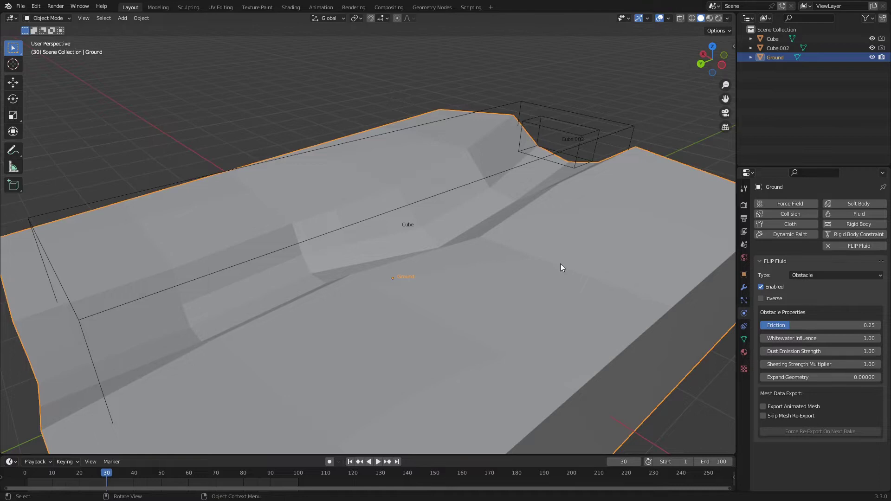
Review Ground's obstacle settings and the FLIP Fluids sidebar, then reselect the Cube domain.
{"action": "left_click", "coordinate": [615, 133]}
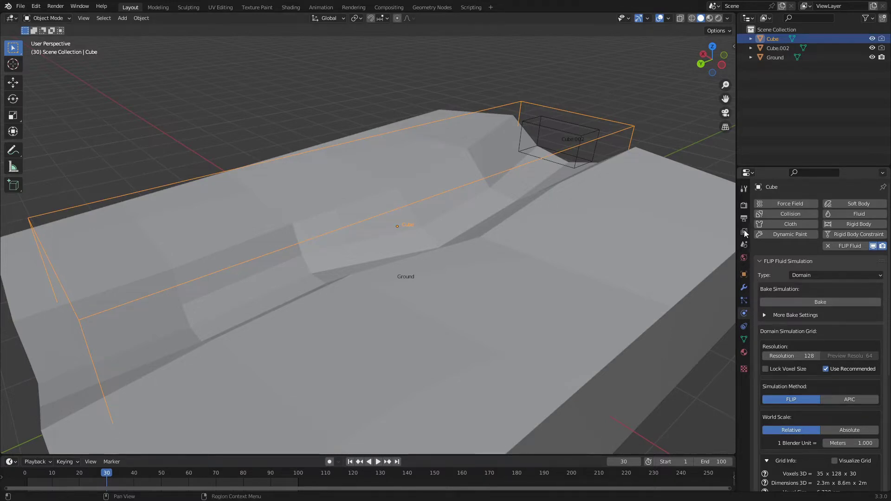
{"action": "left_click", "coordinate": [686, 204]}
{"action": "key", "text": "n"}
{"action": "scroll", "coordinate": [667, 219], "scroll_direction": "down", "scroll_amount": 8}
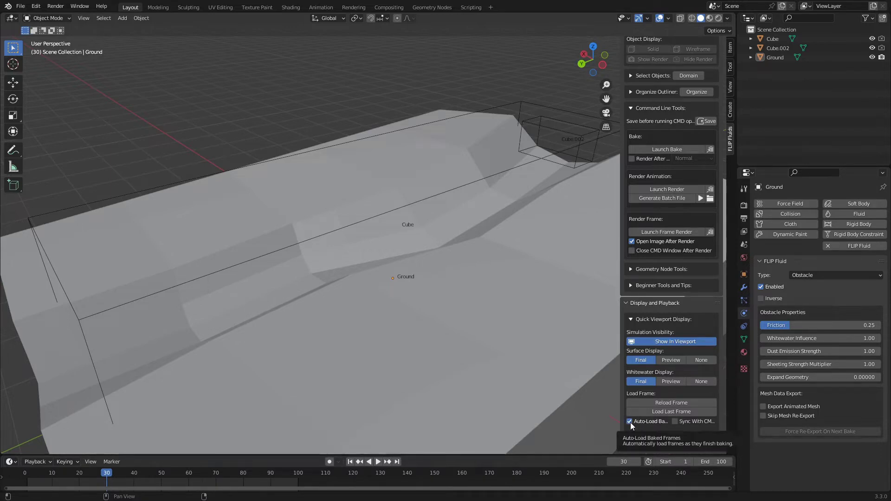
{"action": "key", "text": "n"}
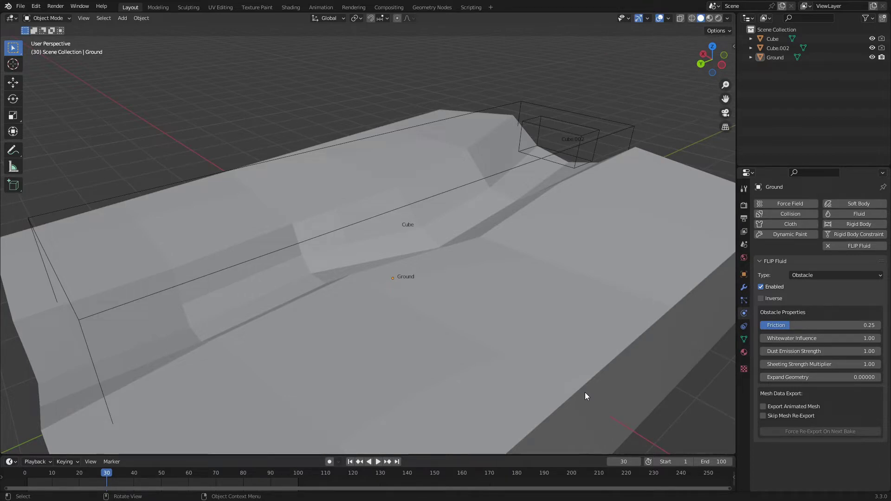
{"action": "left_click", "coordinate": [615, 130]}
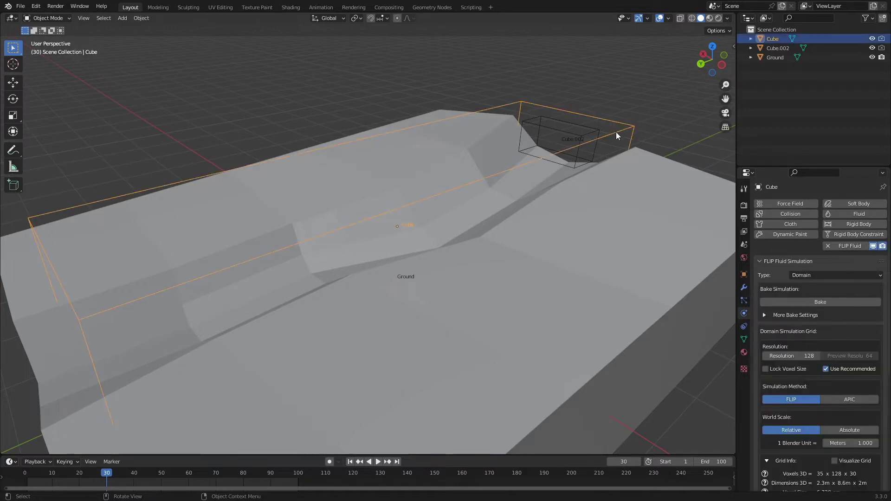
Bake the FLIP simulation, inspect the river at frame 72, and select fluid_surface.
{"action": "left_click", "coordinate": [820, 301]}
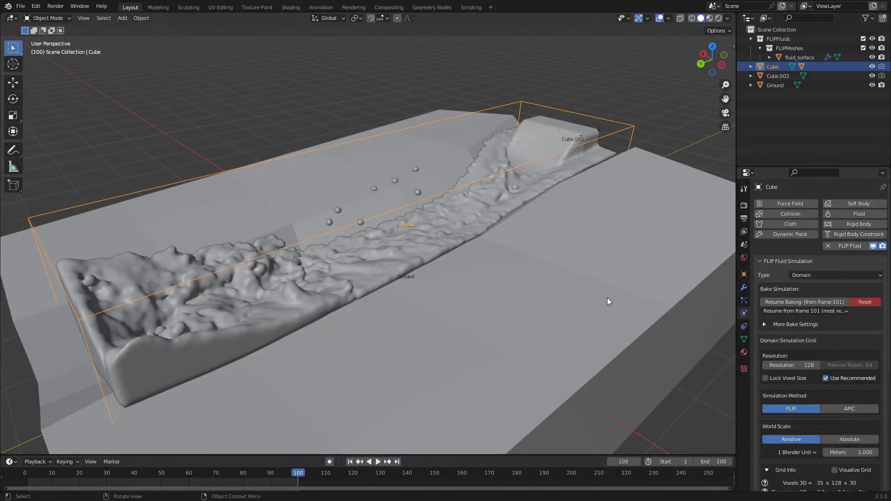
{"action": "middle_click_drag", "start_coordinate": [544, 277], "coordinate": [433, 285]}
{"action": "scroll", "coordinate": [435, 284], "scroll_direction": "up", "scroll_amount": 2}
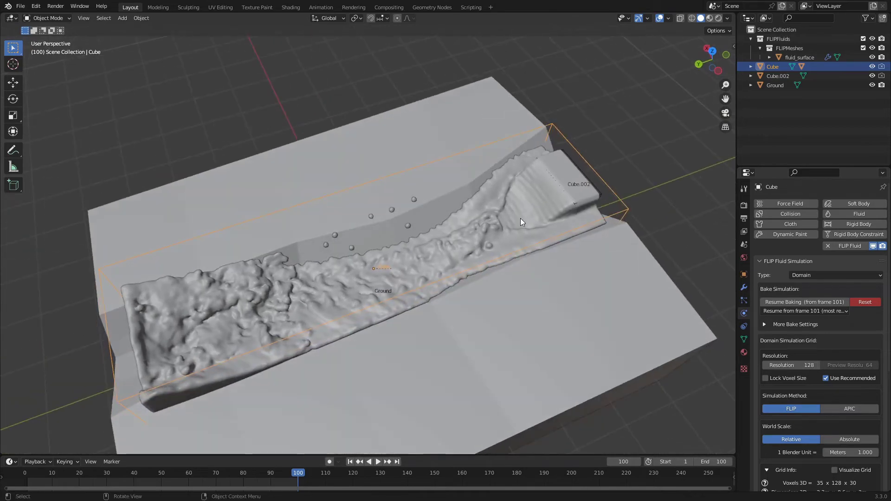
{"action": "middle_click_drag", "start_coordinate": [570, 211], "coordinate": [571, 198]}
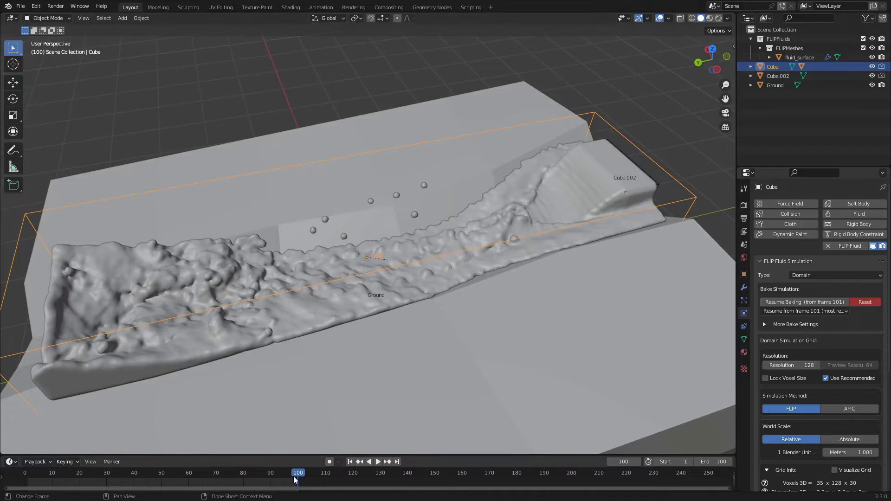
{"action": "left_click_drag", "start_coordinate": [296, 476], "coordinate": [222, 475]}
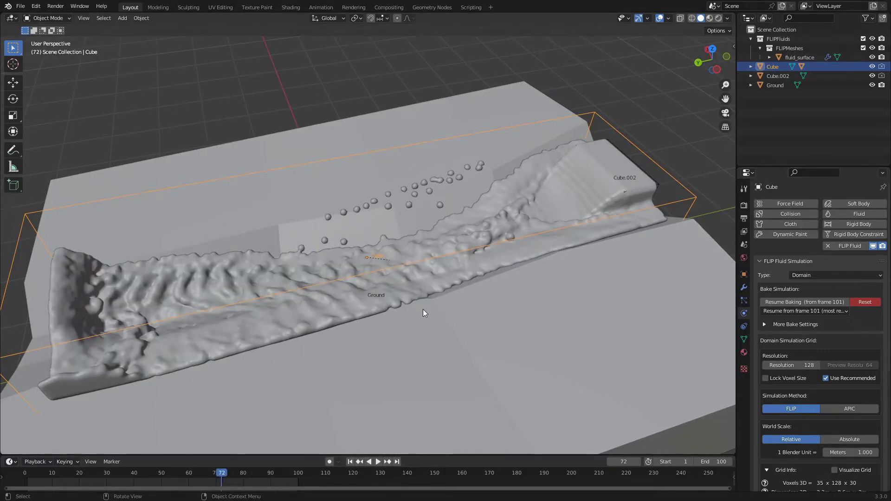
{"action": "scroll", "coordinate": [423, 309], "scroll_direction": "up", "scroll_amount": 2}
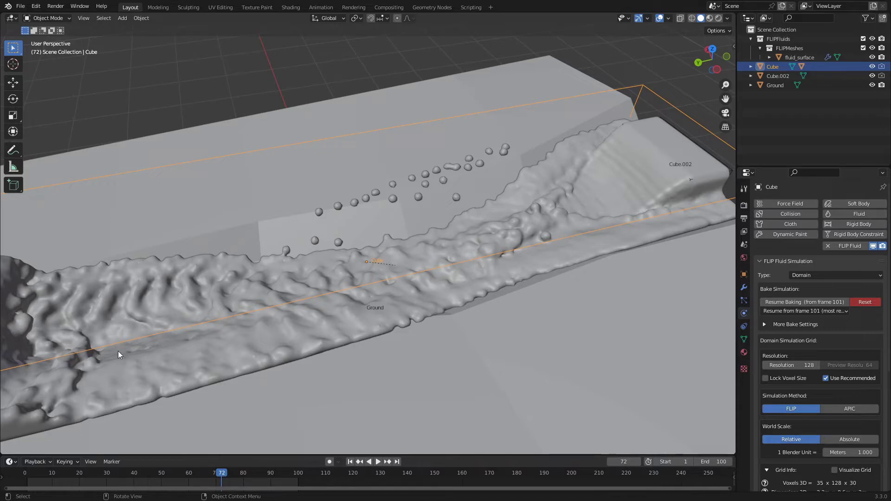
{"action": "middle_click_drag", "start_coordinate": [142, 311], "coordinate": [190, 280]}
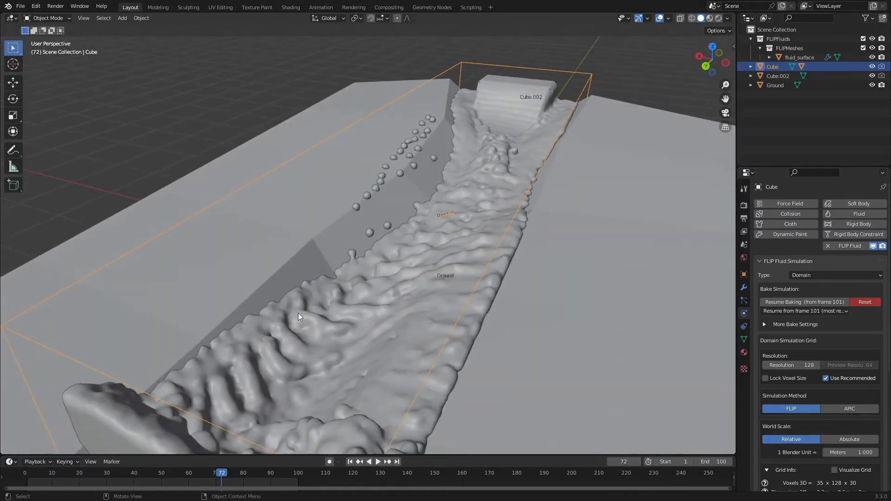
{"action": "middle_click_drag", "start_coordinate": [263, 321], "coordinate": [402, 255]}
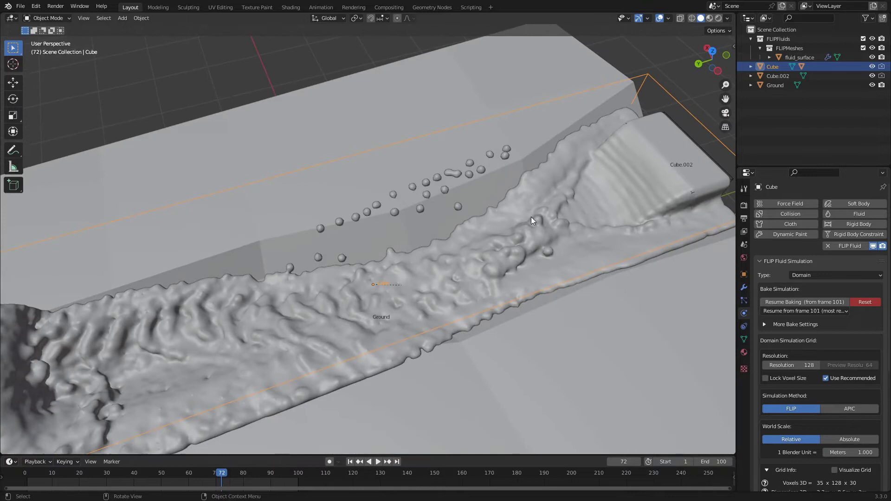
{"action": "left_click", "coordinate": [625, 126]}
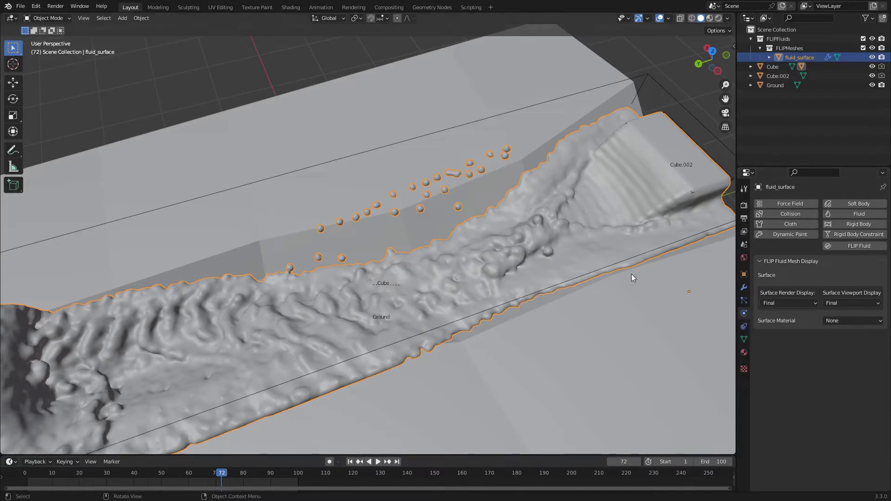
Select the Cube domain and expand its Advanced Settings: substeps 1–24, CFL 5, PIC/FLIP 0.05.
{"action": "left_click", "coordinate": [608, 265]}
{"action": "scroll", "coordinate": [804, 339], "scroll_direction": "down", "scroll_amount": 6}
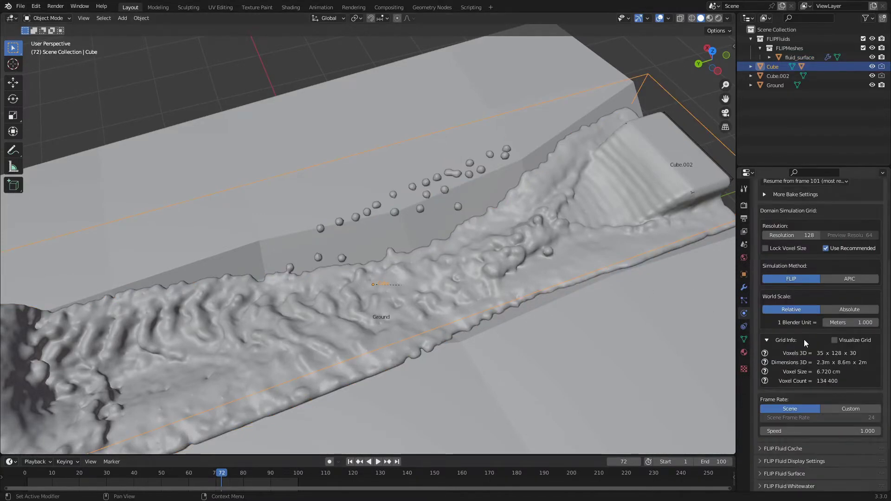
{"action": "left_click", "coordinate": [805, 460]}
{"action": "scroll", "coordinate": [819, 427], "scroll_direction": "down", "scroll_amount": 8}
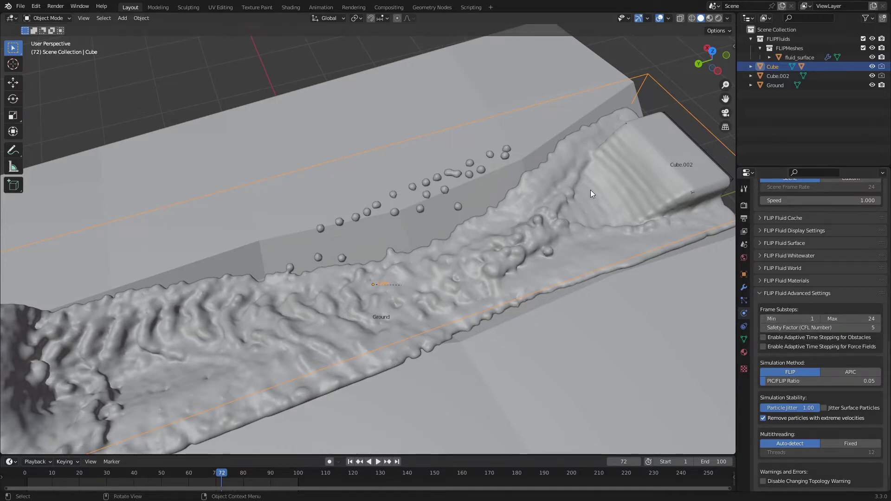
{"action": "scroll", "coordinate": [576, 217], "scroll_direction": "down", "scroll_amount": 4}
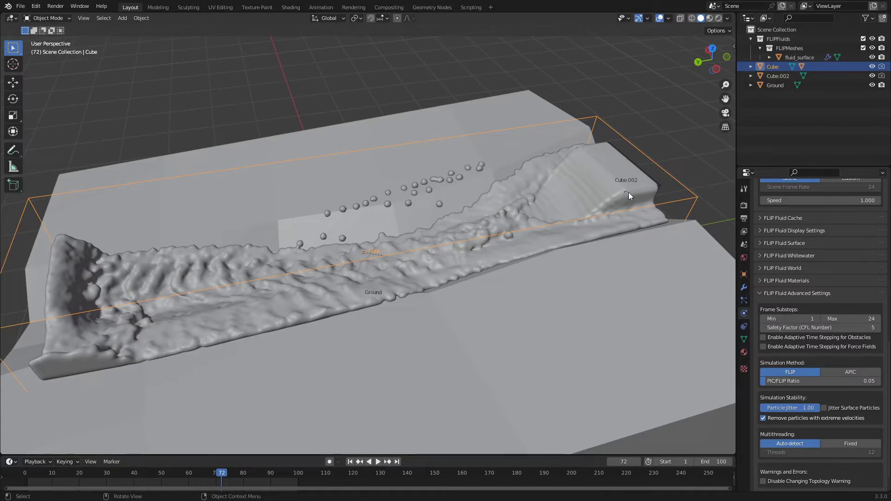
Change Cube.002's Y inflow velocity from 2 m/s to 0 m/s.
{"action": "left_click", "coordinate": [625, 192]}
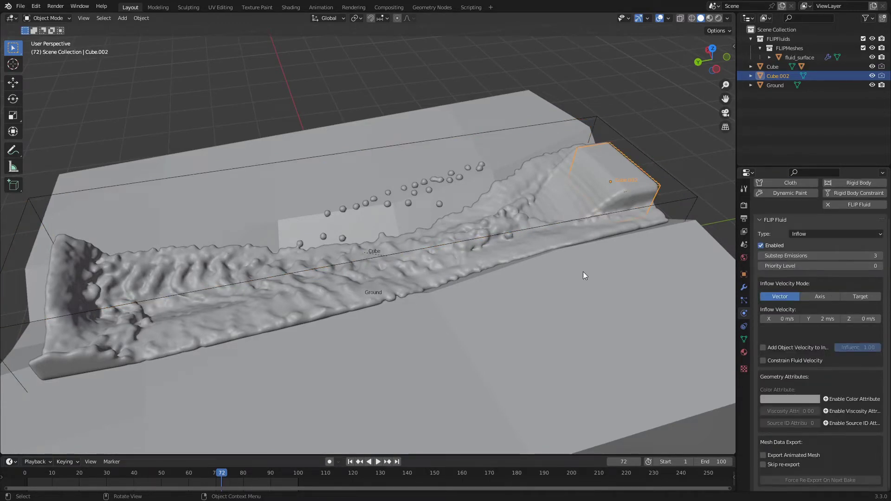
{"action": "scroll", "coordinate": [583, 271], "scroll_direction": "down", "scroll_amount": 2}
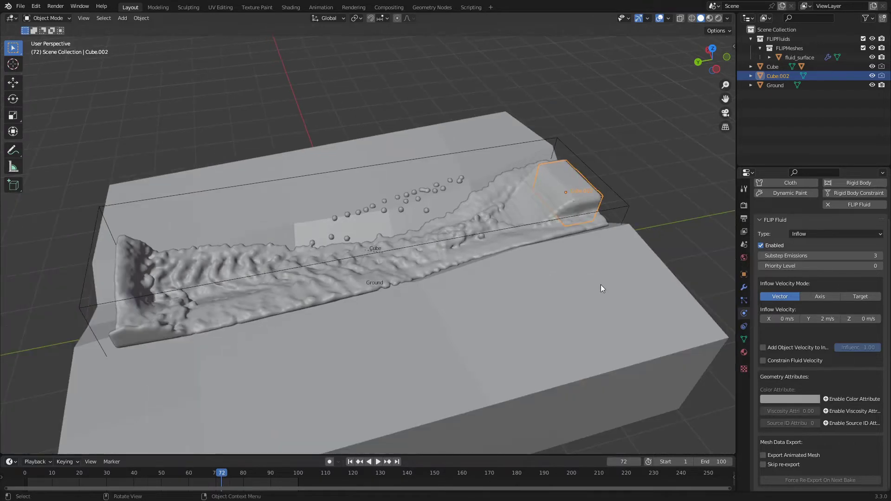
{"action": "left_click", "coordinate": [819, 319]}
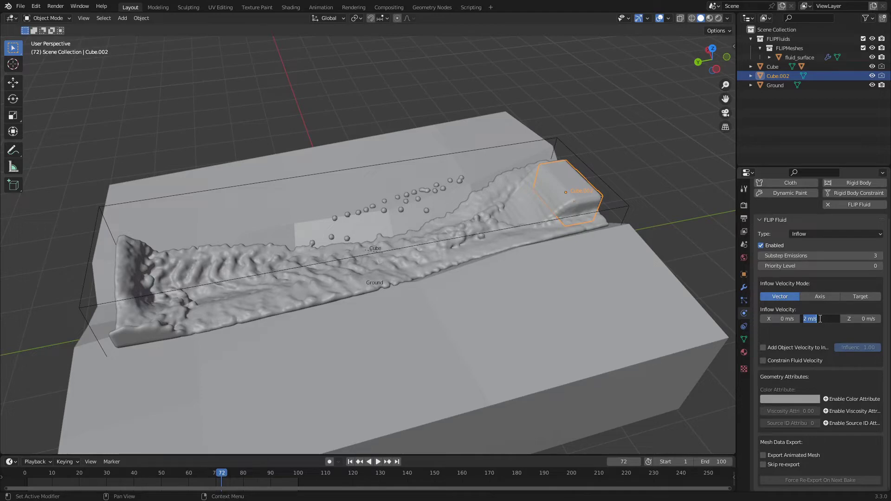
{"action": "type", "text": "0"}
{"action": "key", "text": "Return"}
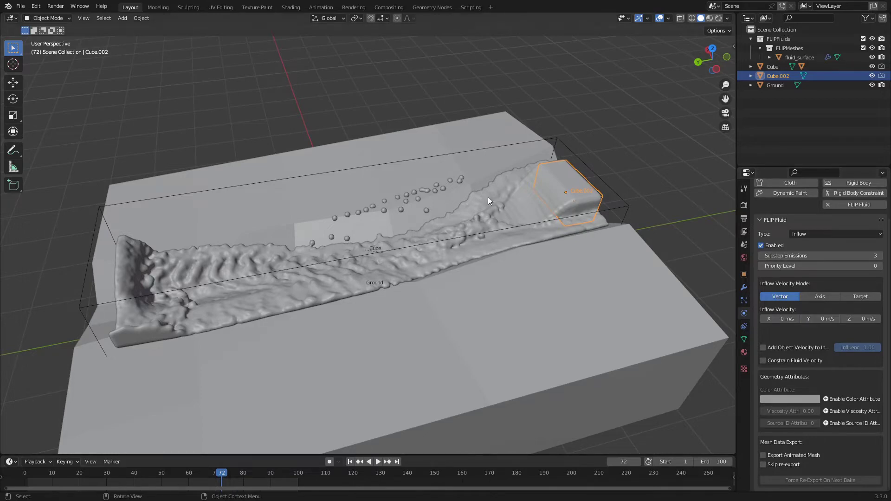
{"action": "scroll", "coordinate": [441, 239], "scroll_direction": "up", "scroll_amount": 3}
{"action": "middle_click_drag", "start_coordinate": [442, 238], "coordinate": [299, 287]}
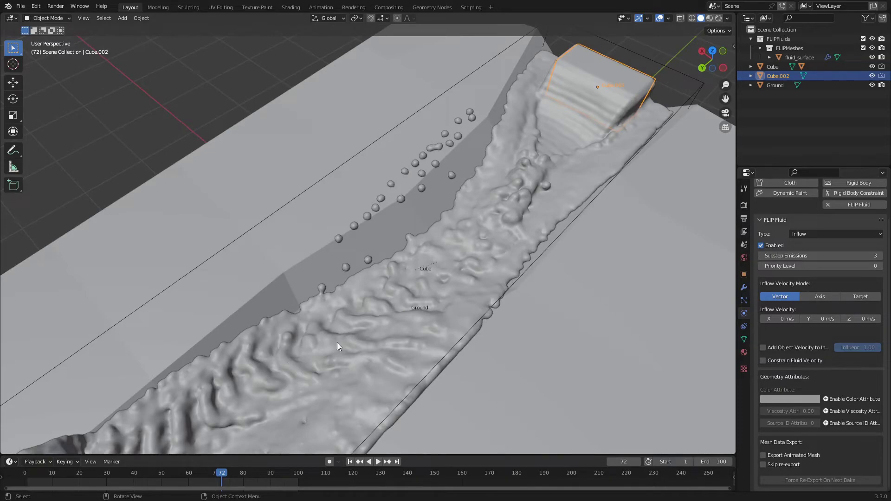
{"action": "scroll", "coordinate": [421, 266], "scroll_direction": "up", "scroll_amount": 3}
{"action": "scroll", "coordinate": [523, 288], "scroll_direction": "up", "scroll_amount": 2}
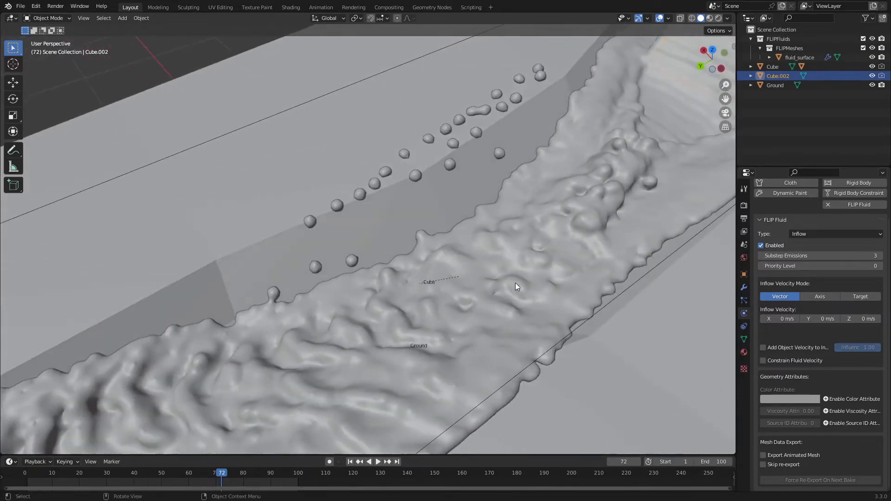
{"action": "mouse_move", "coordinate": [497, 291]}
{"action": "middle_mouse_down"}
{"action": "mouse_move", "coordinate": [480, 300]}
{"action": "mouse_move", "coordinate": [441, 295]}
{"action": "mouse_move", "coordinate": [494, 291]}
{"action": "mouse_move", "coordinate": [485, 293]}
{"action": "middle_mouse_up"}
{"action": "scroll", "coordinate": [496, 283], "scroll_direction": "down", "scroll_amount": 3}
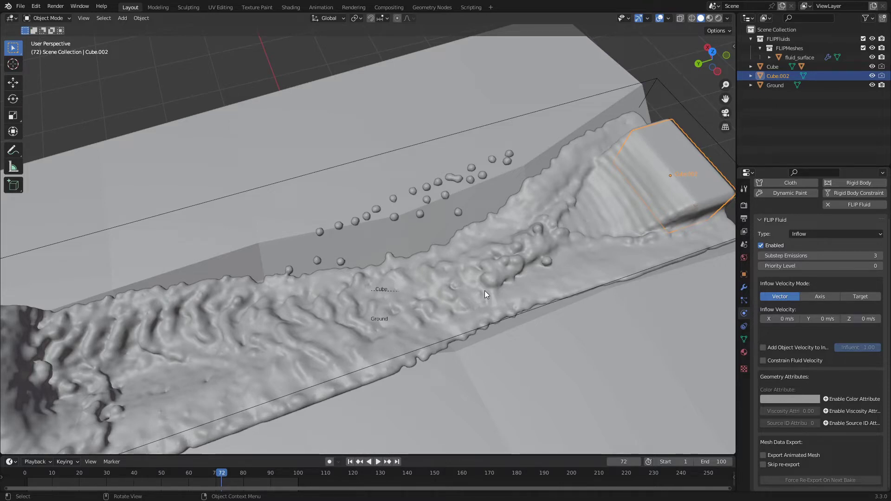
{"action": "mouse_move", "coordinate": [484, 290]}
{"action": "middle_mouse_down"}
{"action": "mouse_move", "coordinate": [518, 288]}
{"action": "mouse_move", "coordinate": [488, 289]}
{"action": "middle_mouse_up"}
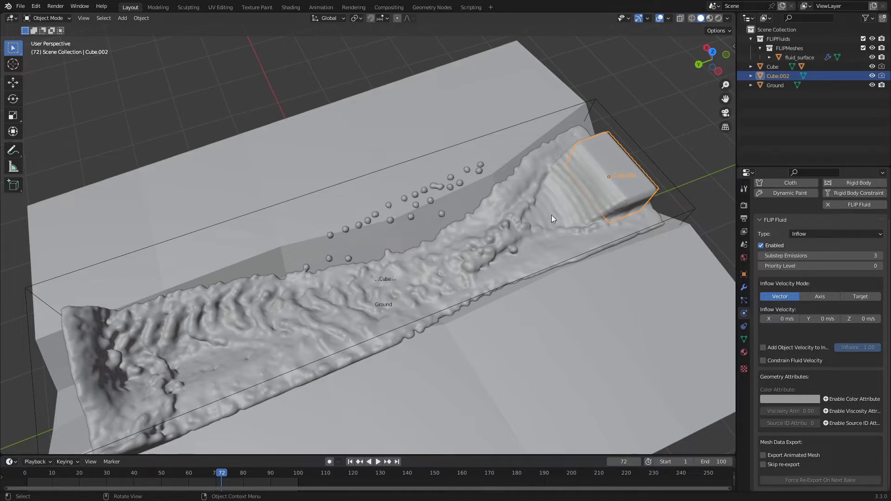
Lower the Cube domain's simulation resolution from 128 to 64.
{"action": "scroll", "coordinate": [783, 323], "scroll_direction": "up", "scroll_amount": 3}
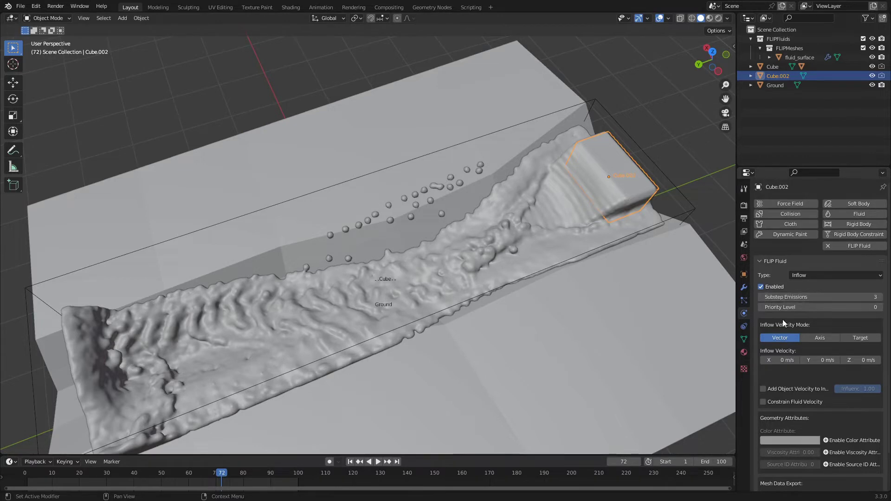
{"action": "left_click", "coordinate": [689, 204]}
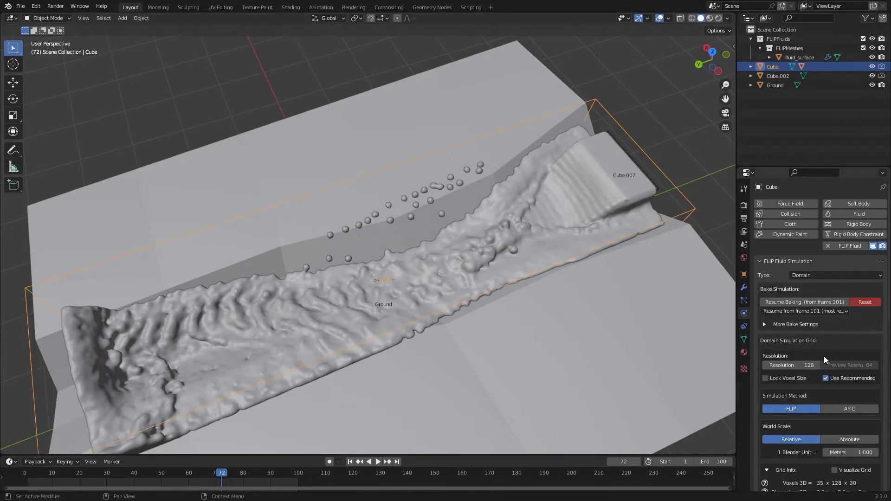
{"action": "left_click", "coordinate": [799, 364]}
{"action": "type", "text": "64"}
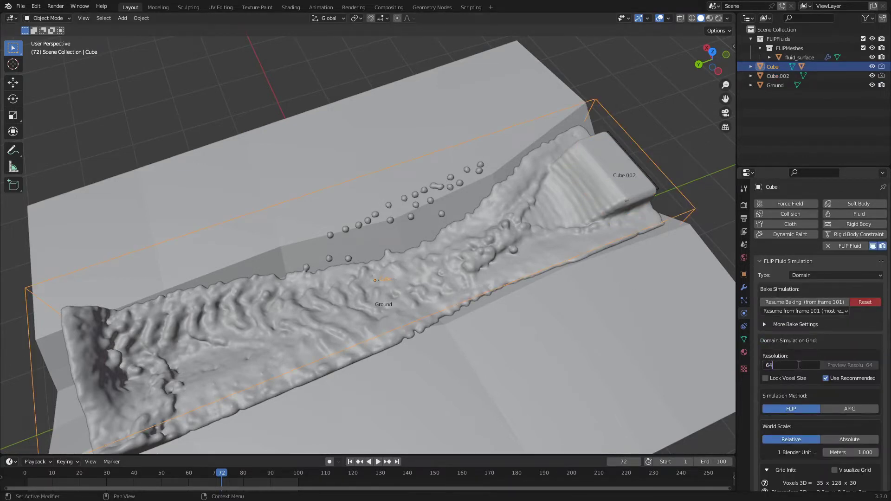
{"action": "key", "text": "Return"}
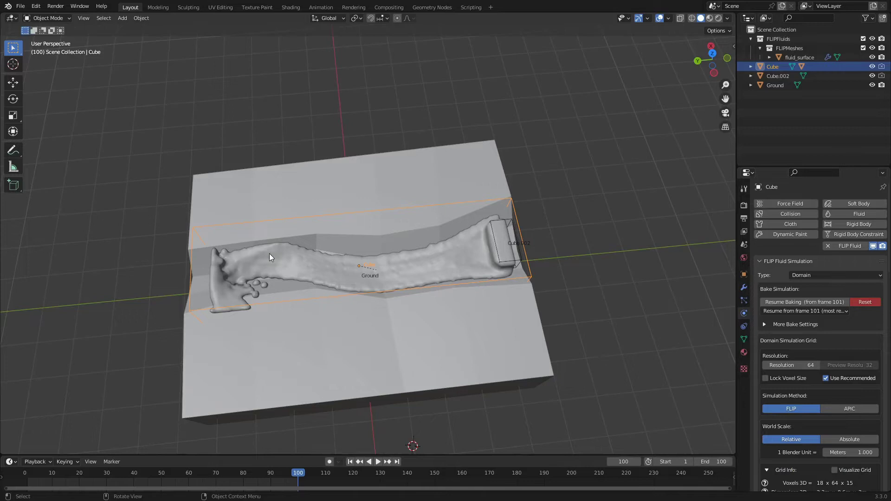
Orbit around the terrain to inspect the coarser re-baked river from several sides.
{"action": "middle_click_drag", "start_coordinate": [270, 257], "coordinate": [425, 263]}
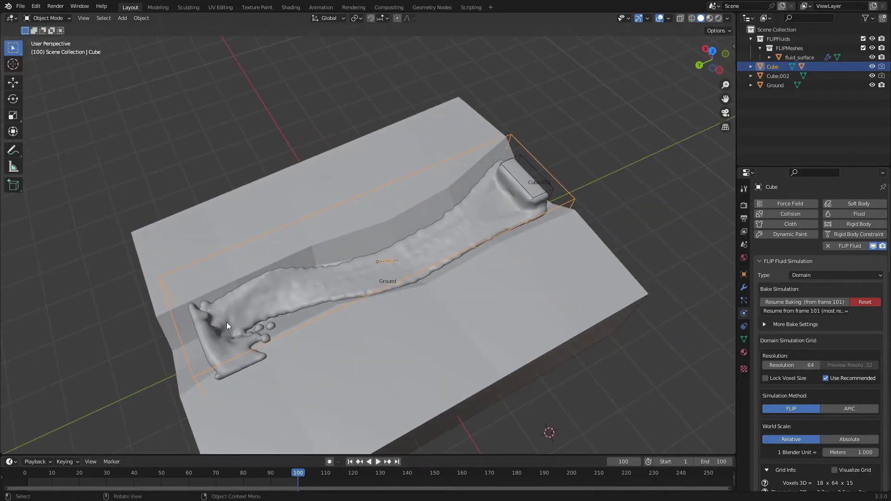
{"action": "middle_click_drag", "start_coordinate": [285, 294], "coordinate": [320, 272]}
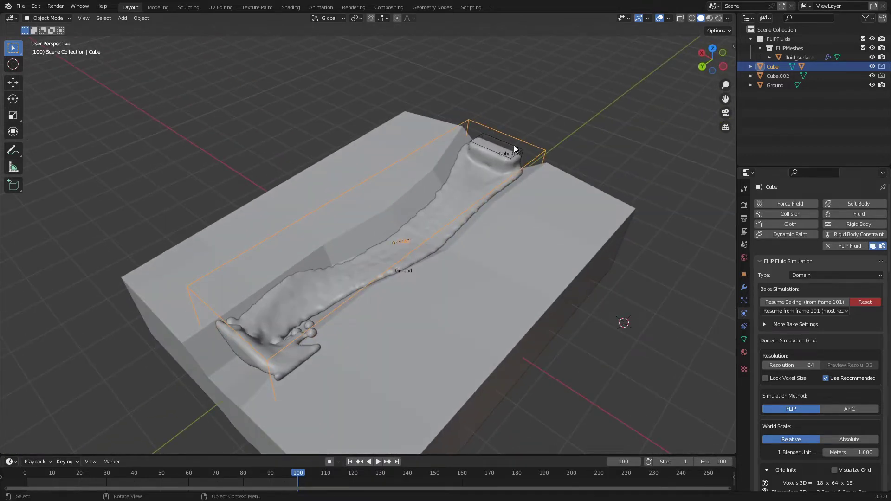
{"action": "mouse_move", "coordinate": [318, 313]}
{"action": "middle_mouse_down"}
{"action": "mouse_move", "coordinate": [329, 299]}
{"action": "mouse_move", "coordinate": [333, 316]}
{"action": "middle_mouse_up"}
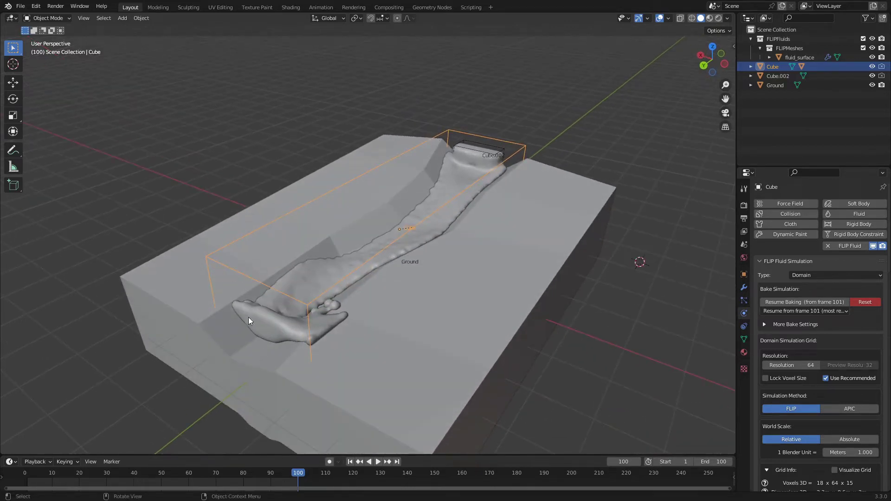
{"action": "middle_click_drag", "start_coordinate": [300, 291], "coordinate": [272, 269]}
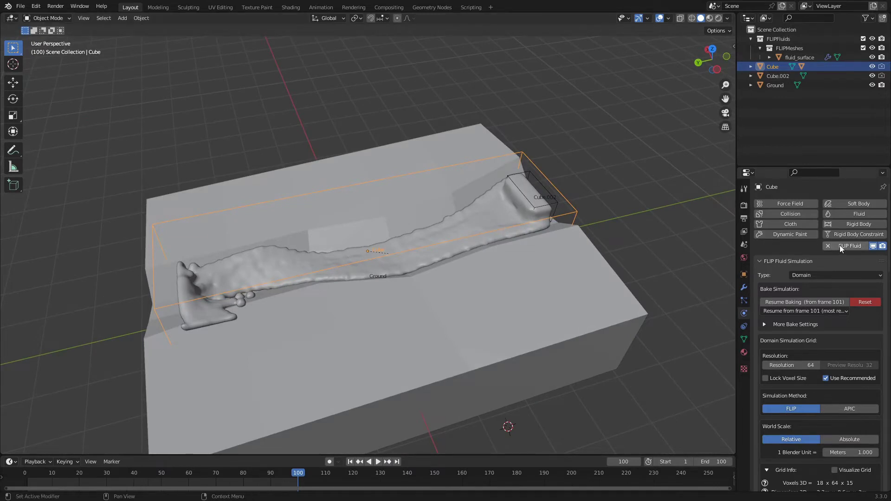
{"action": "middle_click_drag", "start_coordinate": [358, 261], "coordinate": [614, 242]}
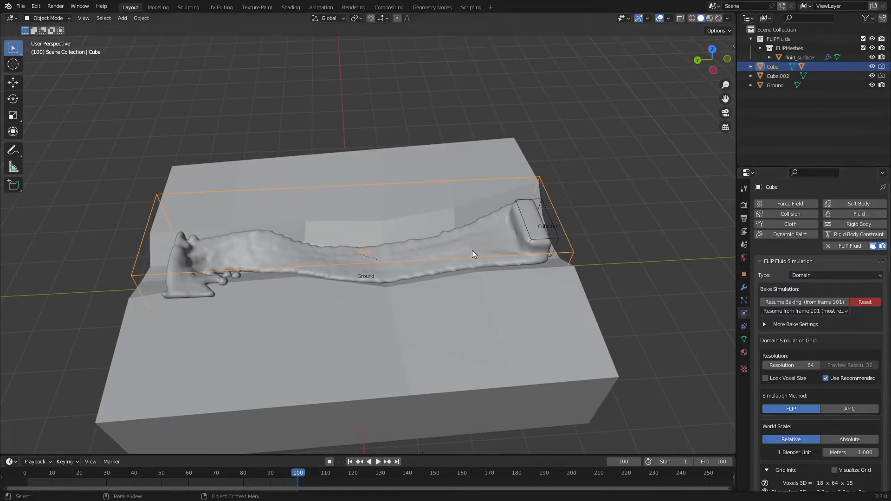
{"action": "middle_click_drag", "start_coordinate": [472, 250], "coordinate": [481, 252]}
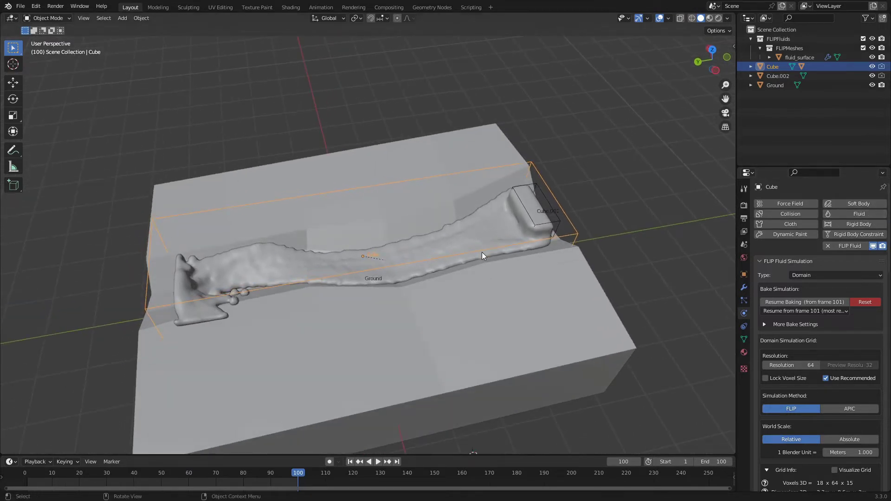
{"action": "scroll", "coordinate": [482, 252], "scroll_direction": "down", "scroll_amount": 2}
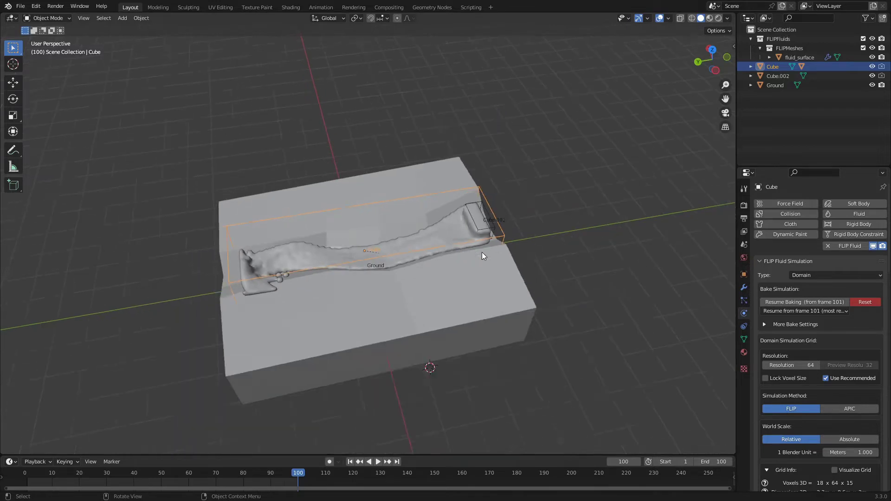
{"action": "middle_click_drag", "start_coordinate": [482, 252], "coordinate": [229, 272]}
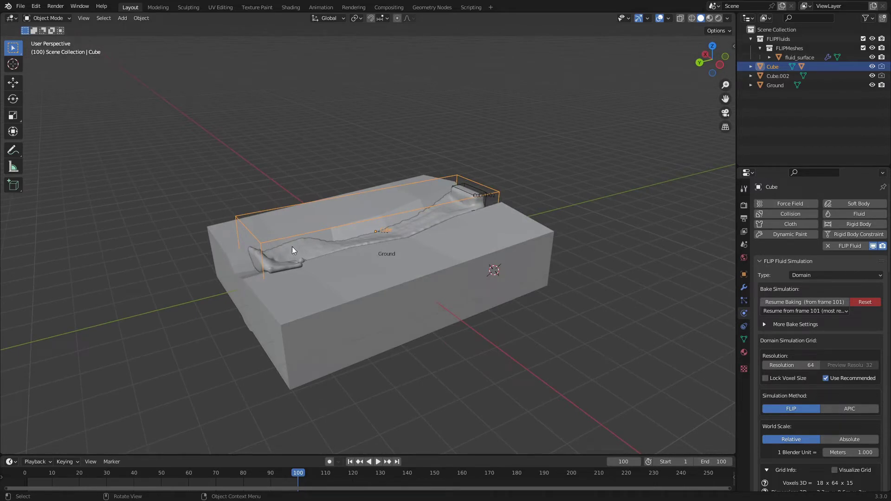
{"action": "scroll", "coordinate": [488, 258], "scroll_direction": "up", "scroll_amount": 1}
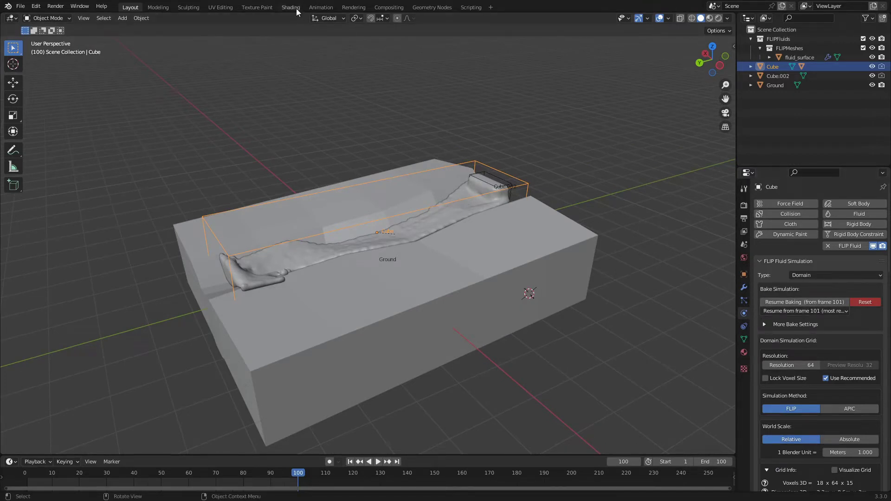
Switch to the Shading workspace and select the fluid_surface mesh.
{"action": "key", "text": "ctrl+Page_Down"}
{"action": "key", "text": "ctrl+Page_Down"}
{"action": "key", "text": "ctrl+Page_Down"}
{"action": "key", "text": "ctrl+Page_Down"}
{"action": "key", "text": "ctrl+Page_Down"}
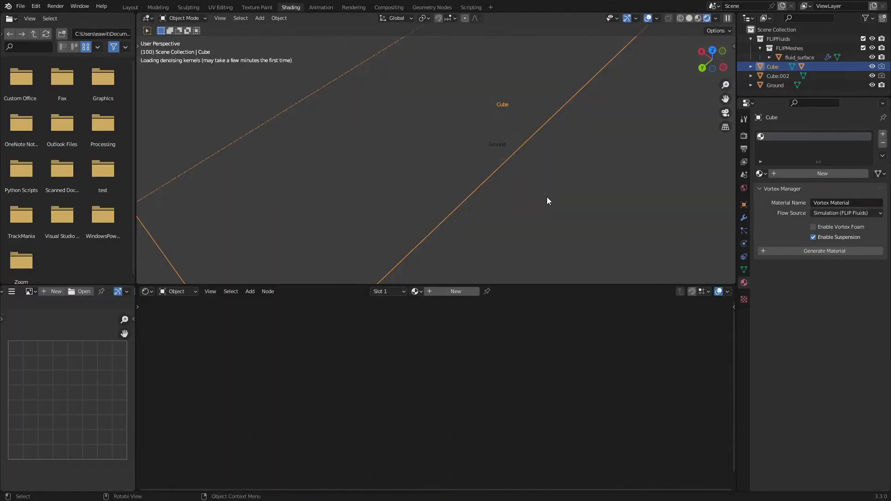
{"action": "scroll", "coordinate": [478, 112], "scroll_direction": "down", "scroll_amount": 5}
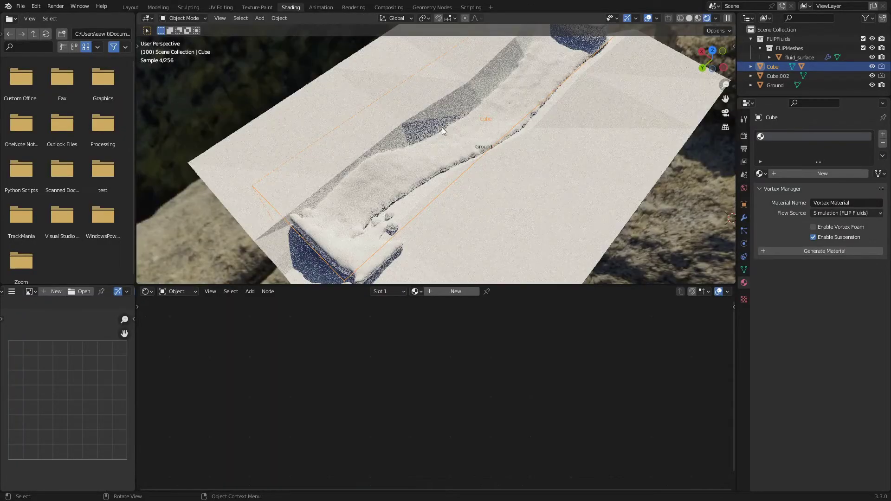
{"action": "middle_click_drag", "start_coordinate": [418, 178], "coordinate": [380, 180]}
{"action": "left_click", "coordinate": [380, 180]}
{"action": "scroll", "coordinate": [493, 159], "scroll_direction": "up", "scroll_amount": 2}
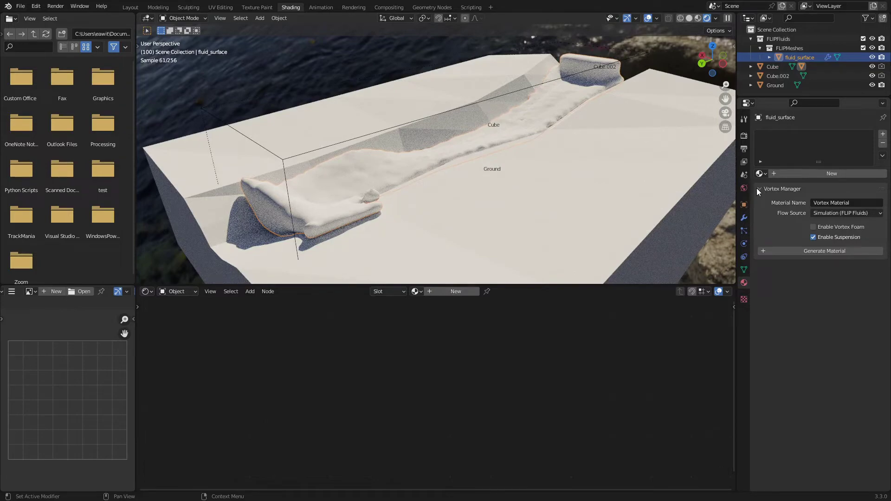
{"action": "middle_click_drag", "start_coordinate": [628, 165], "coordinate": [549, 177]}
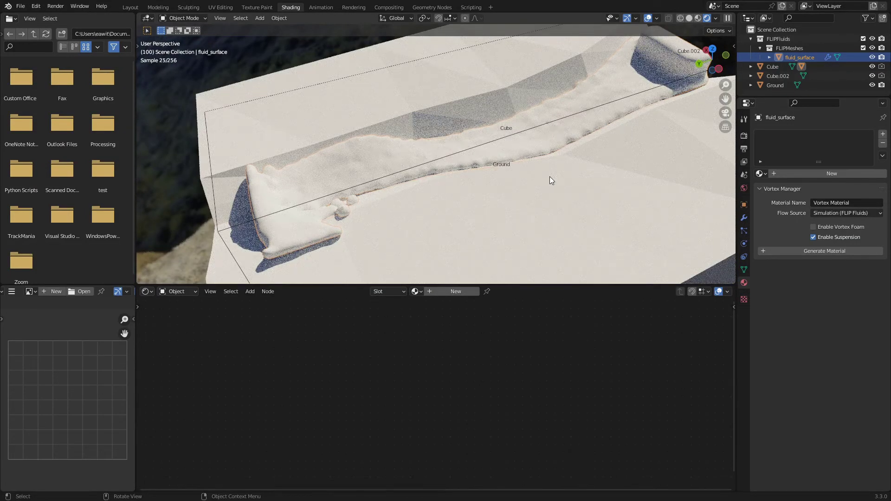
Generate a Vortex water material for fluid_surface using Simulation (FLIP Fluids) as flow source.
{"action": "left_click", "coordinate": [832, 214]}
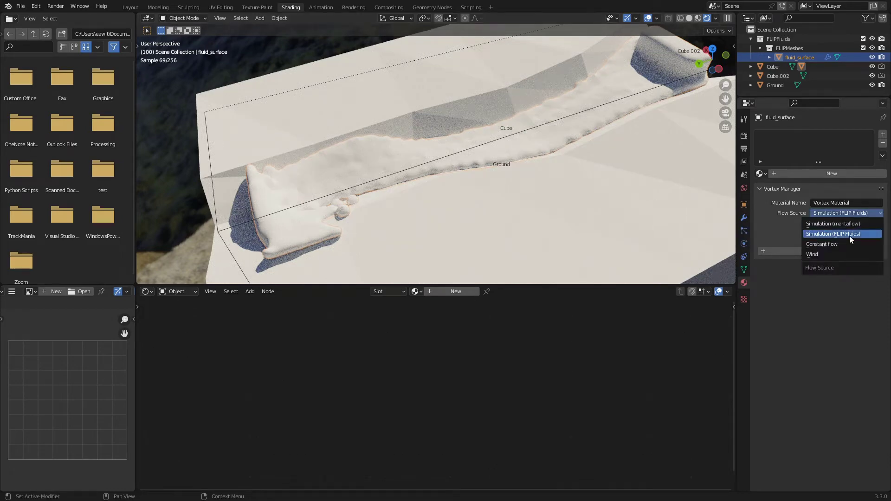
{"action": "left_click", "coordinate": [849, 236]}
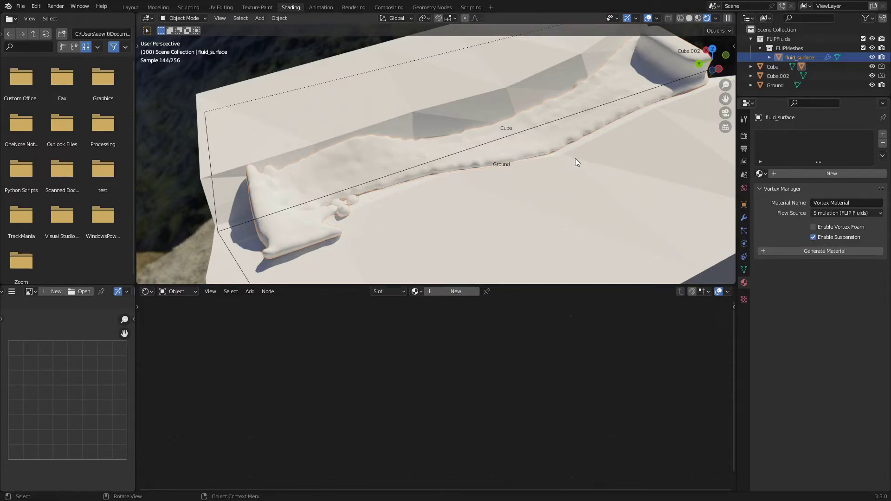
{"action": "middle_click_drag", "start_coordinate": [575, 158], "coordinate": [562, 176]}
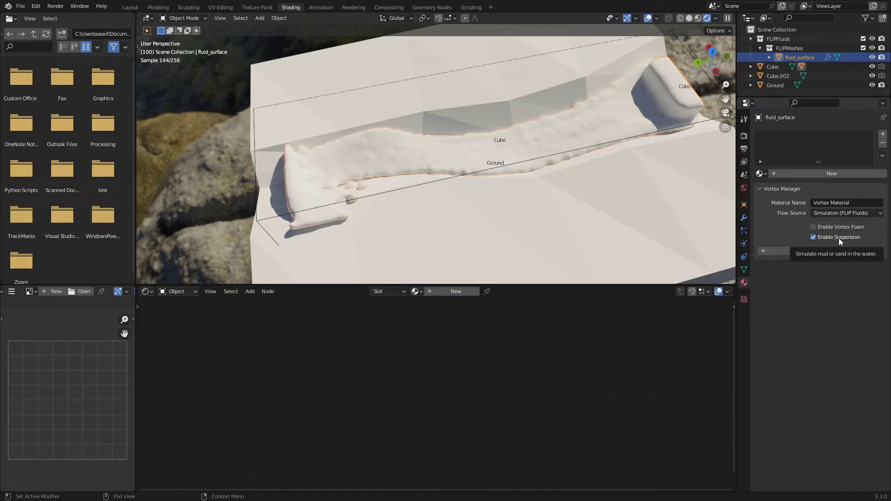
{"action": "left_click", "coordinate": [798, 250]}
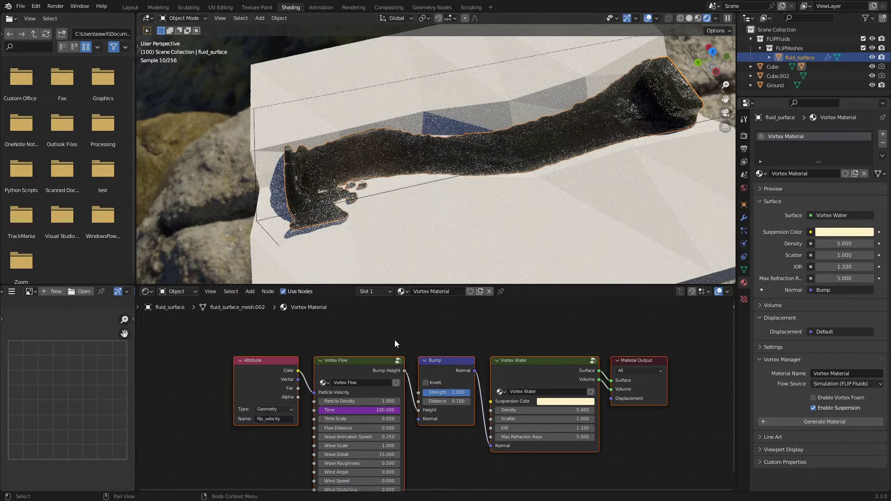
Isolate fluid_surface in local view and orbit and zoom in close on it.
{"action": "scroll", "coordinate": [390, 339], "scroll_direction": "down", "scroll_amount": 1}
{"action": "scroll", "coordinate": [390, 340], "scroll_direction": "up", "scroll_amount": 2}
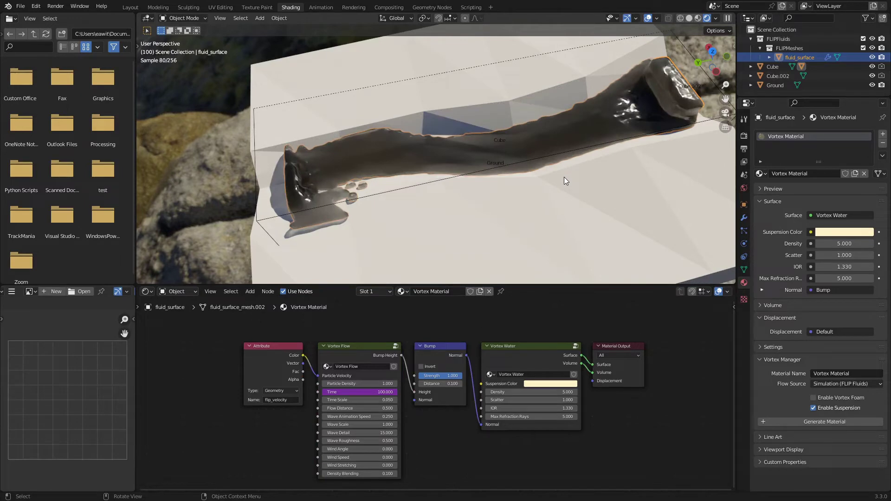
{"action": "key", "text": "KP_Divide"}
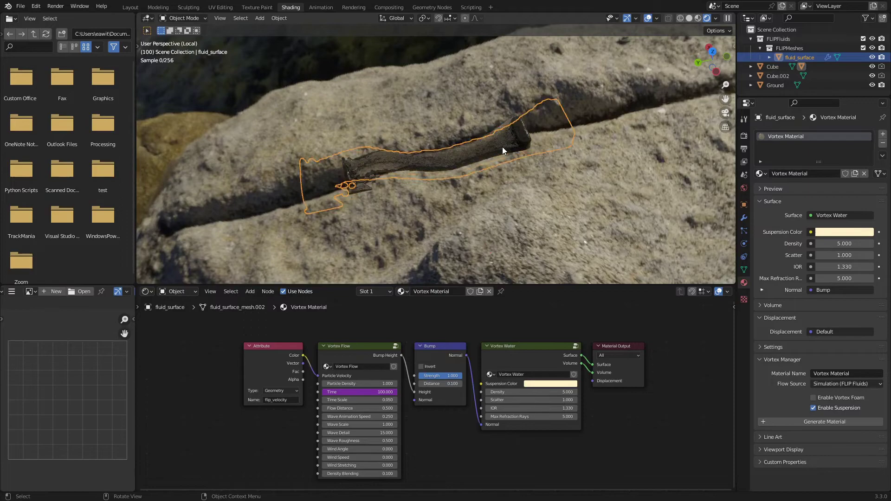
{"action": "middle_click_drag", "start_coordinate": [506, 171], "coordinate": [475, 174]}
{"action": "scroll", "coordinate": [488, 176], "scroll_direction": "up", "scroll_amount": 2}
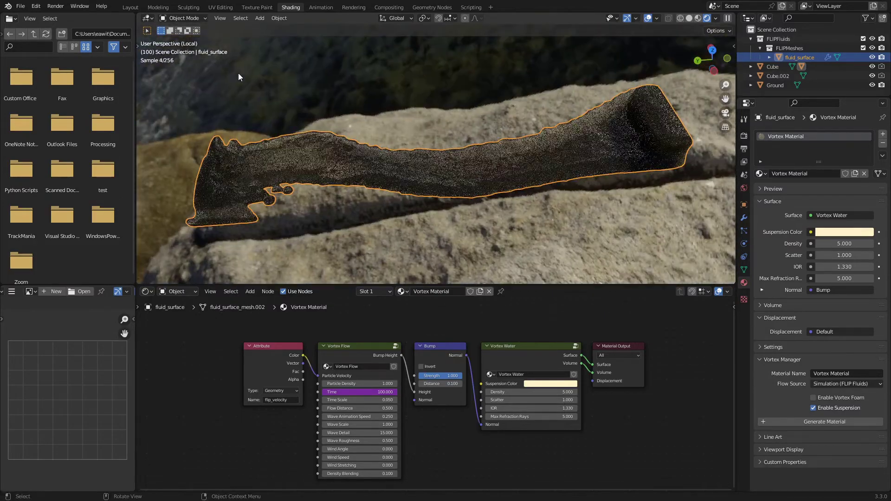
Confirm Node Wrangler is enabled via a 'node' add-on search, then preview the Vortex Flow output.
{"action": "left_click", "coordinate": [41, 7]}
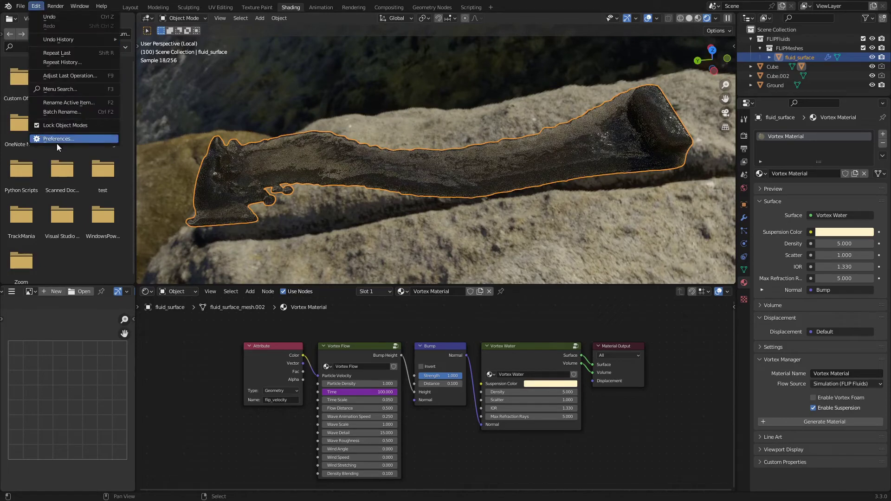
{"action": "left_click", "coordinate": [58, 138]}
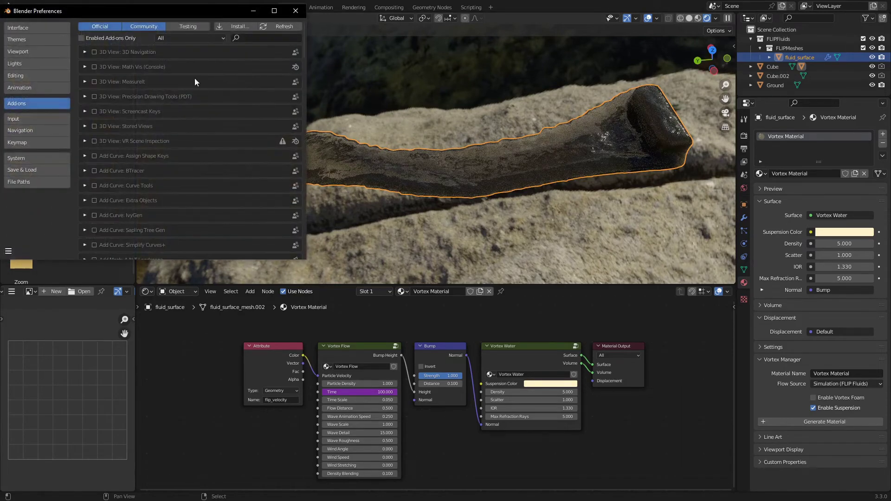
{"action": "left_click", "coordinate": [278, 39]}
{"action": "type", "text": "node"}
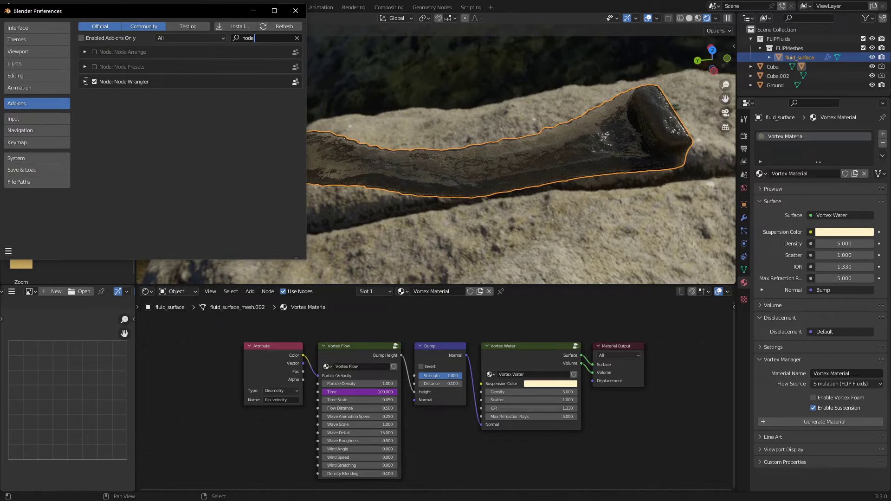
{"action": "key", "text": "Return"}
{"action": "left_click", "coordinate": [295, 11]}
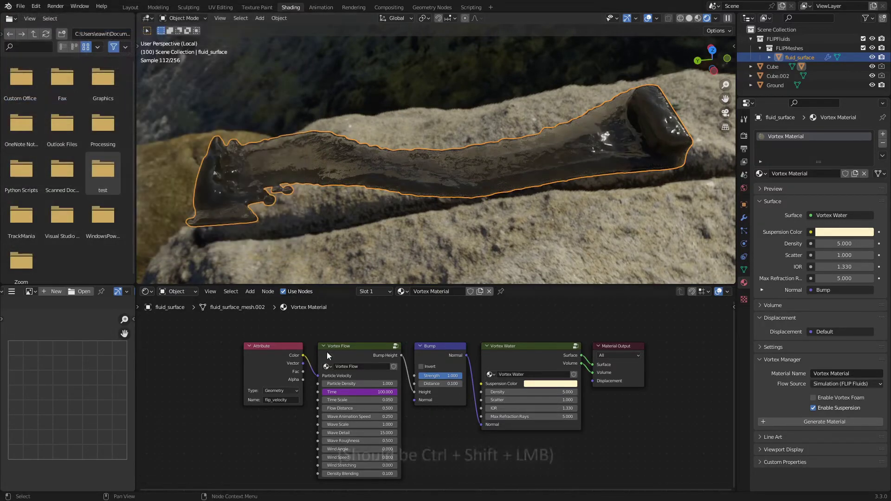
{"action": "left_click", "coordinate": [371, 348], "text": "ctrl+shift"}
Change the Vortex Flow node's Wave Animation Speed from 0.25 to 0.
{"action": "middle_click_drag", "start_coordinate": [414, 249], "coordinate": [437, 235]}
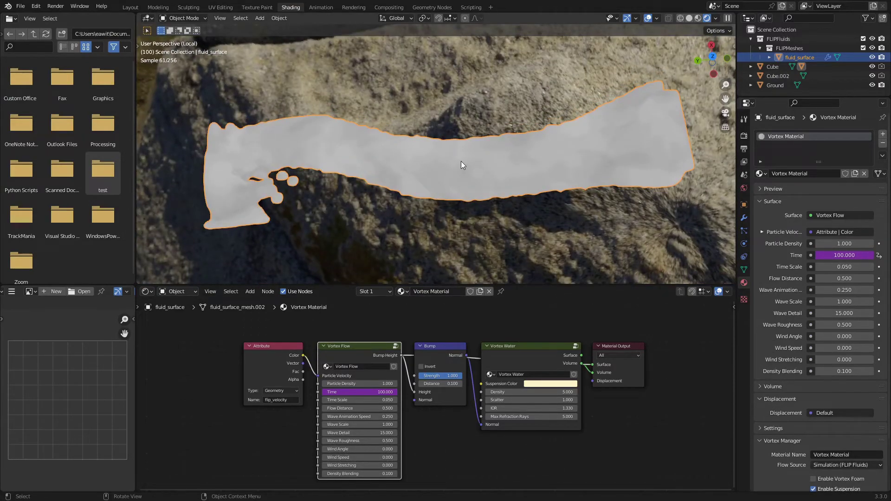
{"action": "middle_click_drag", "start_coordinate": [489, 176], "coordinate": [486, 185]}
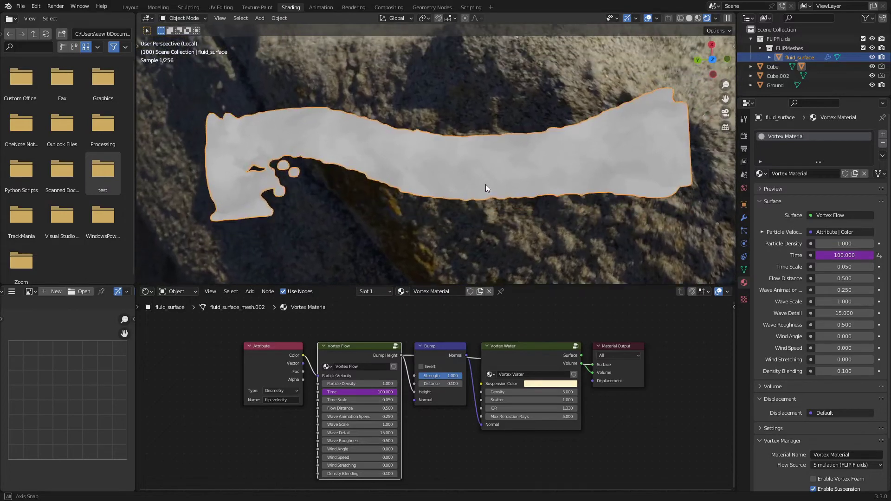
{"action": "scroll", "coordinate": [280, 436], "scroll_direction": "up", "scroll_amount": 2}
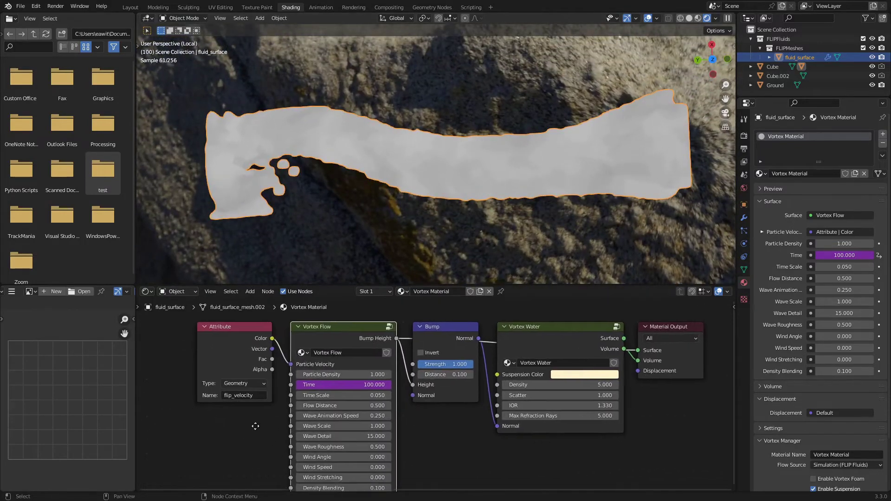
{"action": "scroll", "coordinate": [255, 426], "scroll_direction": "up", "scroll_amount": 2}
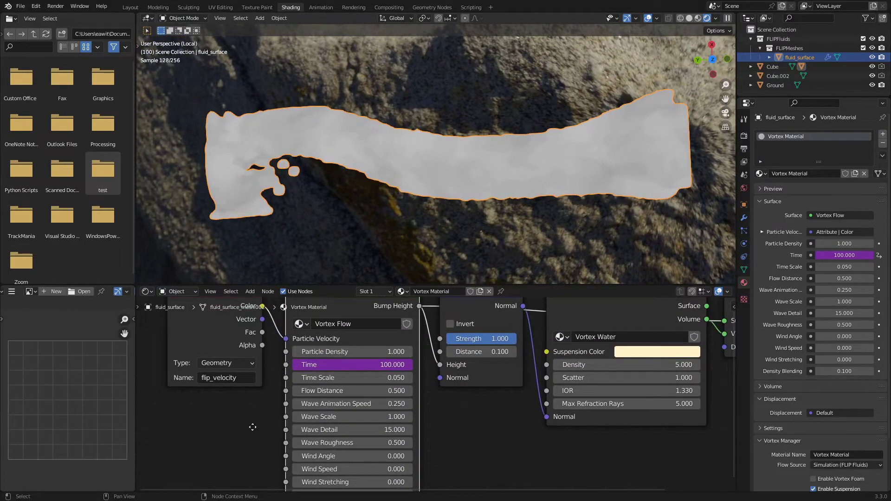
{"action": "middle_click_drag", "start_coordinate": [253, 427], "coordinate": [277, 430]}
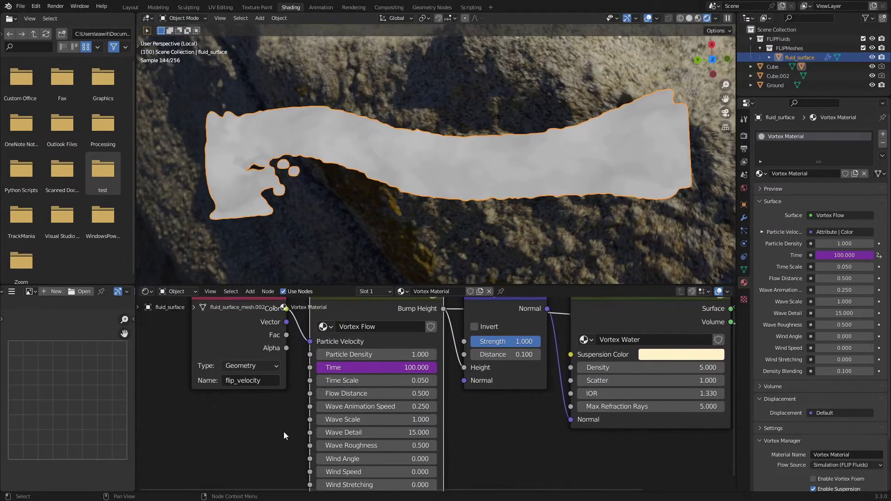
{"action": "left_click", "coordinate": [382, 406]}
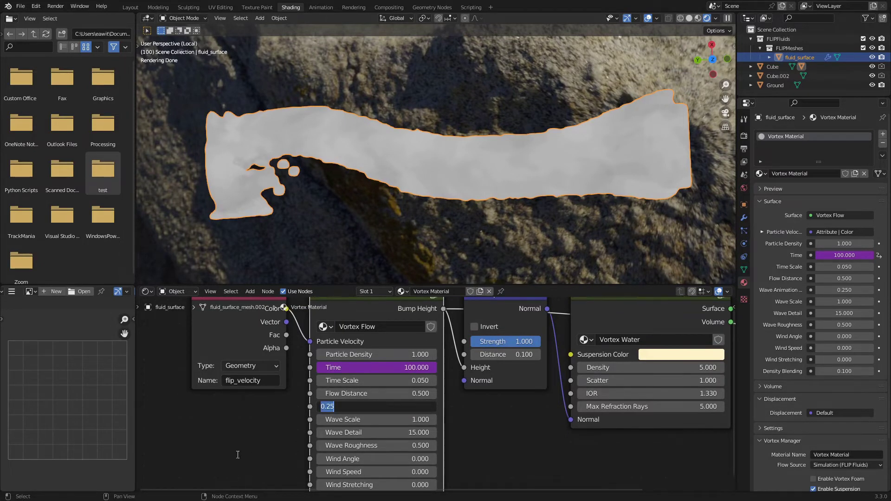
{"action": "key", "text": "Return"}
{"action": "left_click", "coordinate": [384, 410]}
{"action": "type", "text": "0"}
{"action": "key", "text": "Return"}
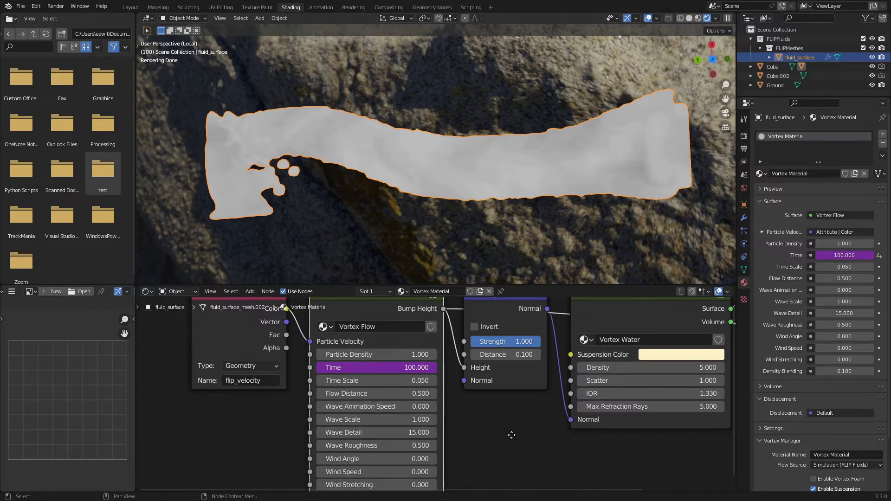
Drag Vortex Flow Wave Scale to 1.8, keeping Wave Detail at 15 and Wave Roughness at 0.5.
{"action": "scroll", "coordinate": [506, 422], "scroll_direction": "down", "scroll_amount": 1}
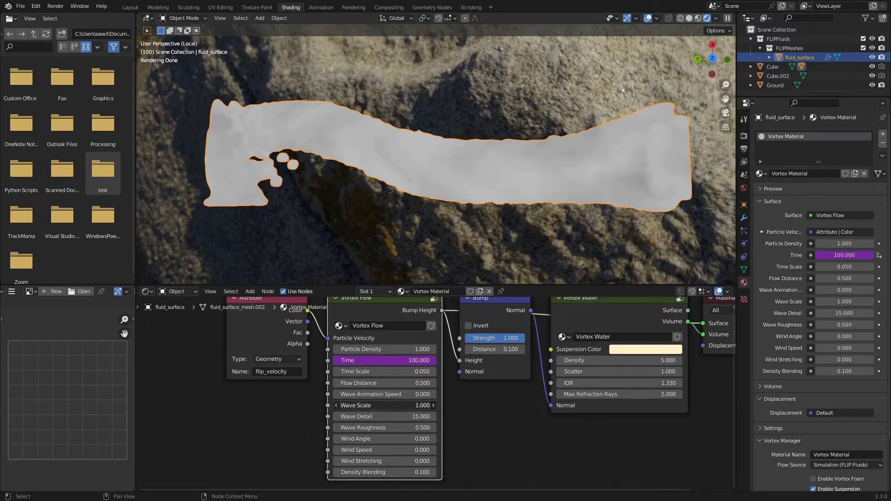
{"action": "left_click_drag", "start_coordinate": [384, 405], "coordinate": [355, 416]}
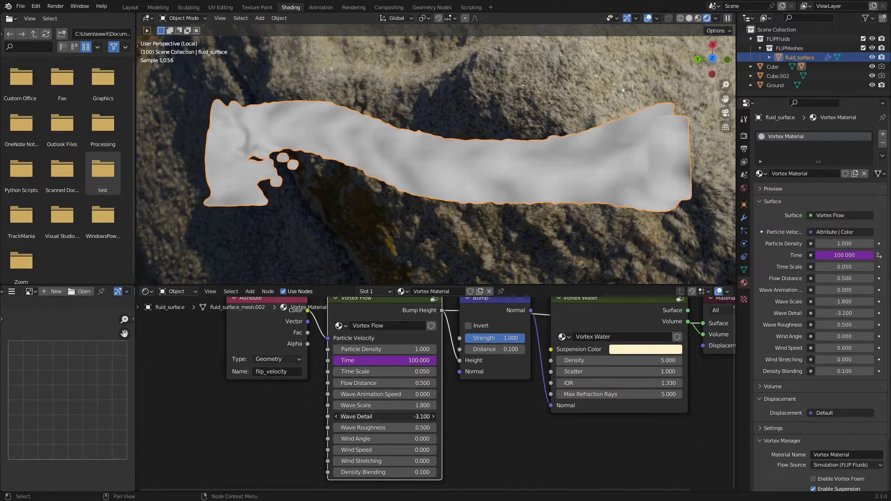
{"action": "left_click", "coordinate": [399, 416]}
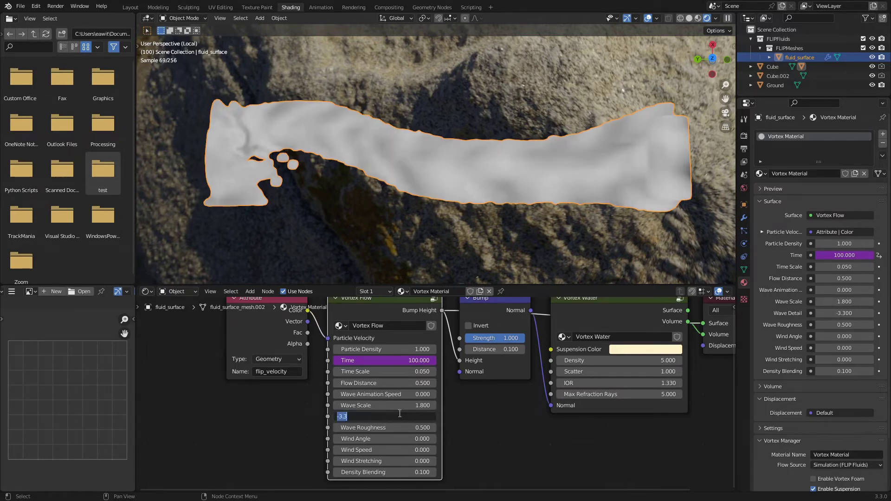
{"action": "type", "text": "15"}
{"action": "key", "text": "Return"}
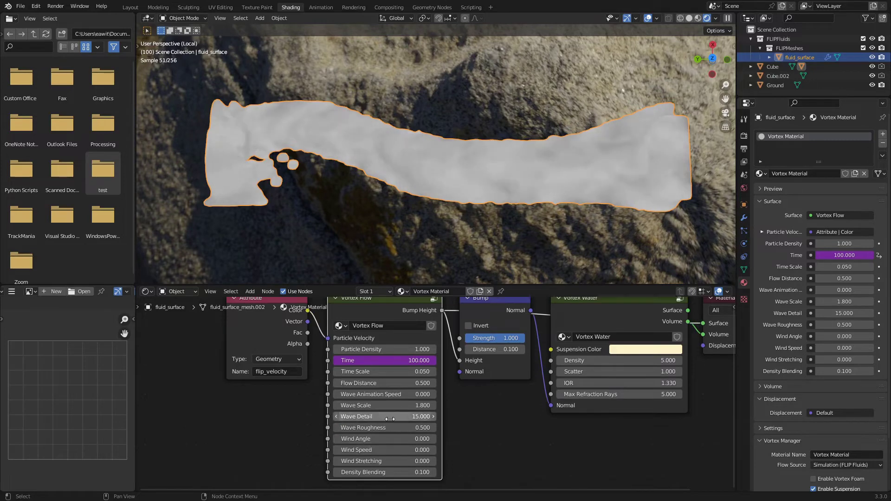
{"action": "mouse_move", "coordinate": [389, 427]}
{"action": "left_mouse_down"}
{"action": "mouse_move", "coordinate": [424, 428]}
{"action": "mouse_move", "coordinate": [390, 427]}
{"action": "left_mouse_up"}
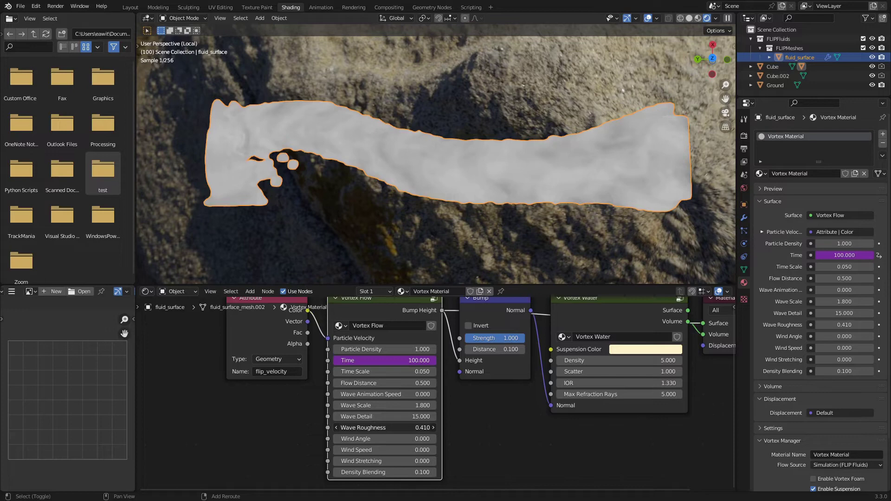
{"action": "left_click", "coordinate": [390, 427]}
{"action": "type", "text": ".5"}
{"action": "key", "text": "Return"}
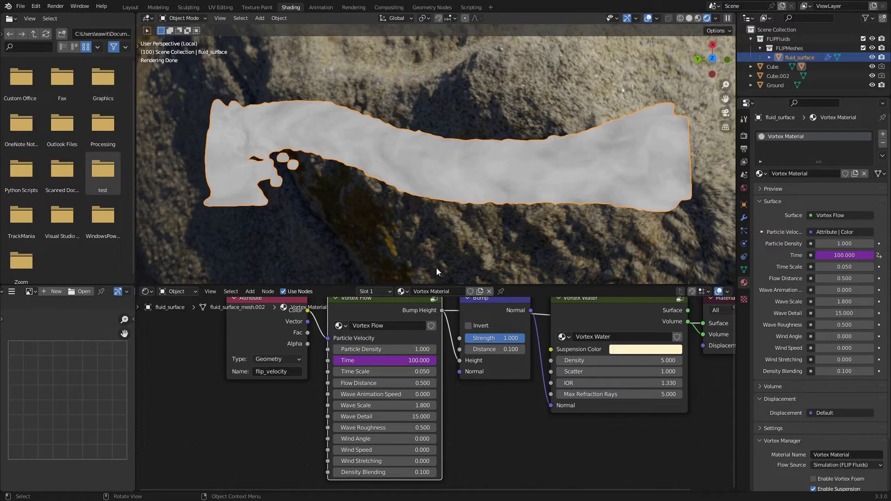
Step the timeline back and forth between frames 76 and 85, settling on frame 81.
{"action": "key", "text": "Left"}
{"action": "key", "text": "Left"}
{"action": "key", "text": "Left"}
{"action": "key", "text": "Left"}
{"action": "key", "text": "Left"}
{"action": "key", "text": "Left"}
{"action": "key", "text": "Left"}
{"action": "key", "text": "Left"}
{"action": "key", "text": "Left"}
{"action": "key", "text": "Left"}
{"action": "key", "text": "Left"}
{"action": "key", "text": "Left"}
{"action": "key", "text": "Left"}
{"action": "key", "text": "Left"}
{"action": "key", "text": "Left"}
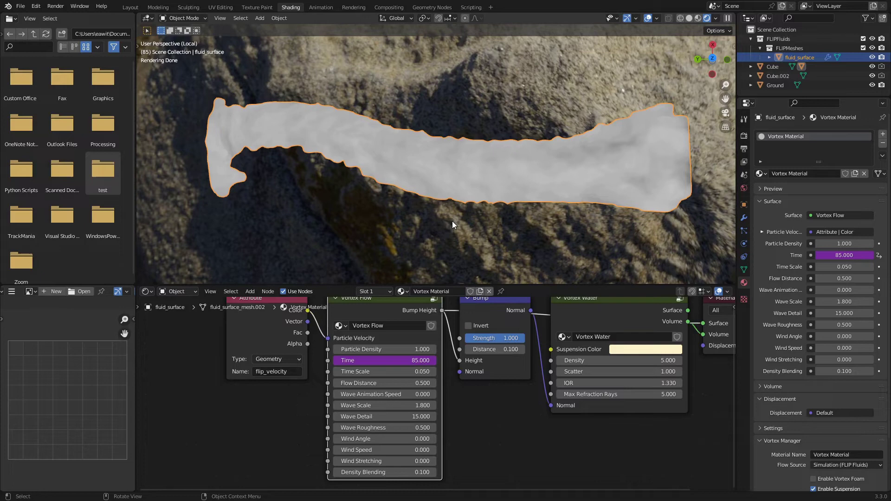
{"action": "key", "text": "Left"}
{"action": "key", "text": "Left"}
{"action": "key", "text": "Left"}
{"action": "key", "text": "Left"}
{"action": "key", "text": "Left"}
{"action": "key", "text": "Left"}
{"action": "key", "text": "Left"}
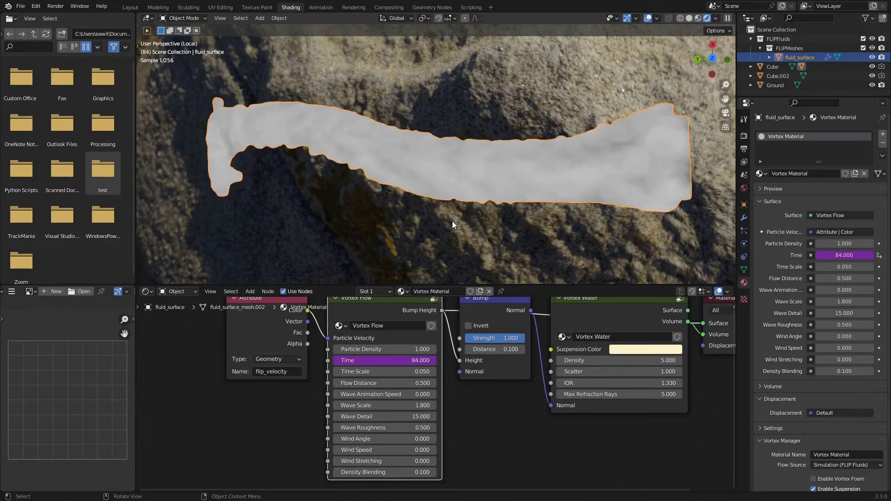
{"action": "key", "text": "Left"}
{"action": "key", "text": "Left"}
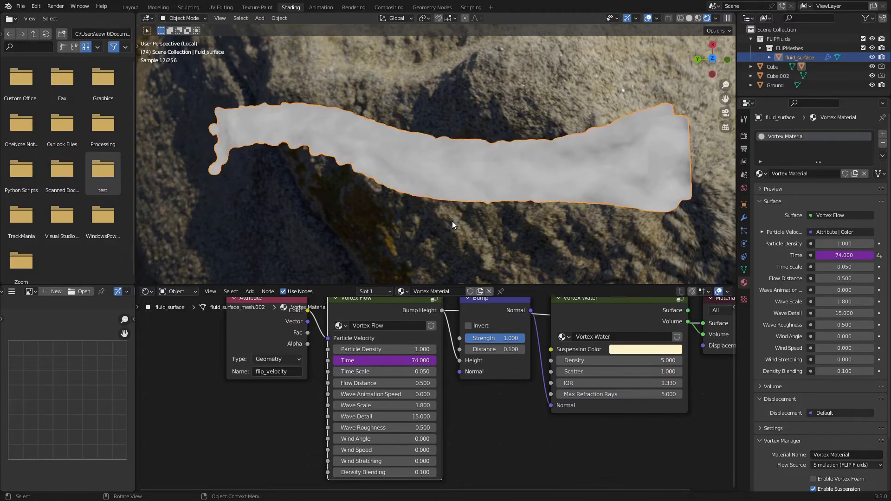
{"action": "key", "text": "Right"}
{"action": "key", "text": "Right"}
{"action": "key", "text": "Right"}
{"action": "key", "text": "Right"}
{"action": "key", "text": "Right"}
{"action": "key", "text": "Right"}
{"action": "key", "text": "Right"}
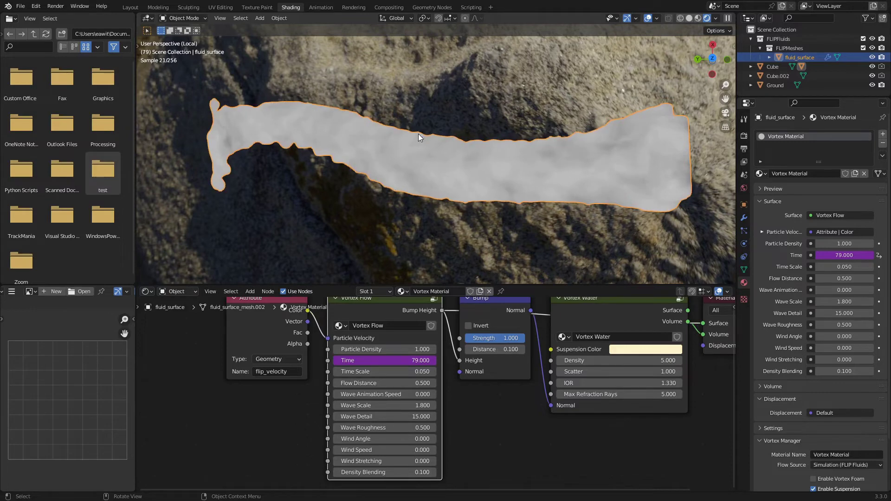
{"action": "key", "text": "Left"}
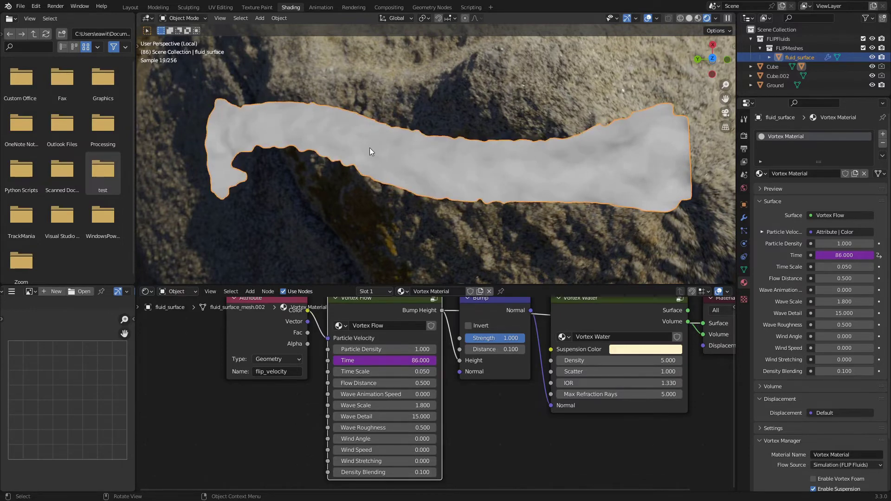
{"action": "key", "text": "Left"}
{"action": "key", "text": "Left"}
{"action": "key", "text": "Left"}
{"action": "key", "text": "Left"}
{"action": "key", "text": "Left"}
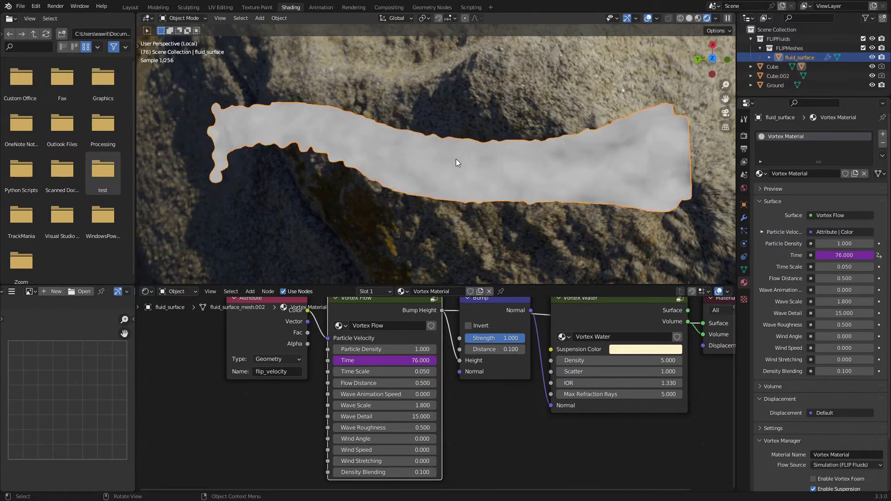
{"action": "key", "text": "Right"}
{"action": "key", "text": "Right"}
{"action": "key", "text": "Right"}
{"action": "key", "text": "Right"}
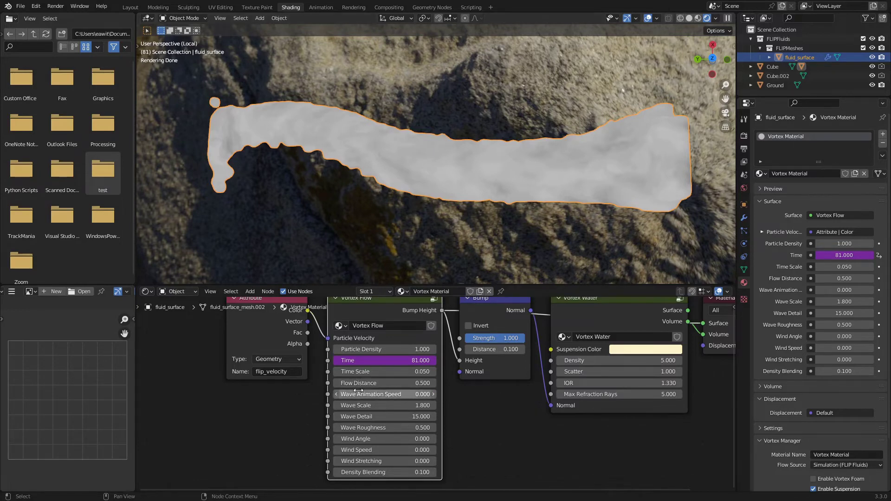
Try Vortex Flow Flow Distance values of 0, 2 and 3.2 while previewing the animation.
{"action": "left_click", "coordinate": [394, 384]}
{"action": "type", "text": "0"}
{"action": "key", "text": "Return"}
{"action": "key", "text": "space"}
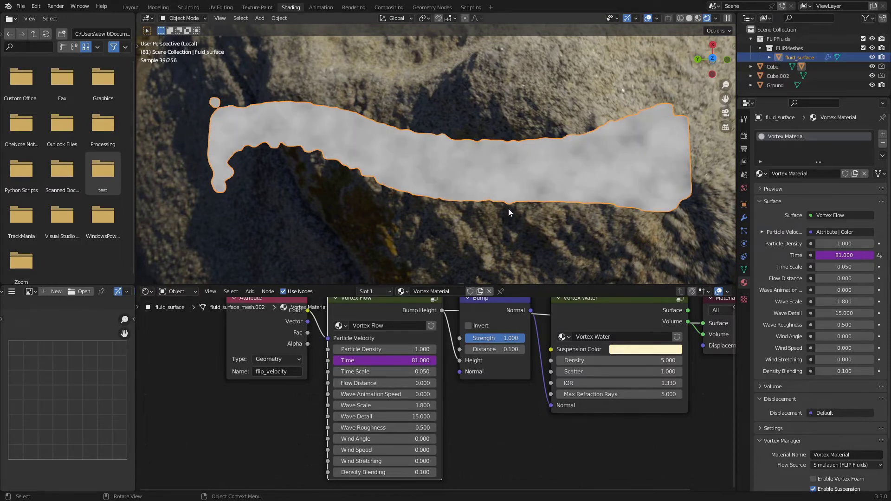
{"action": "left_click", "coordinate": [380, 381]}
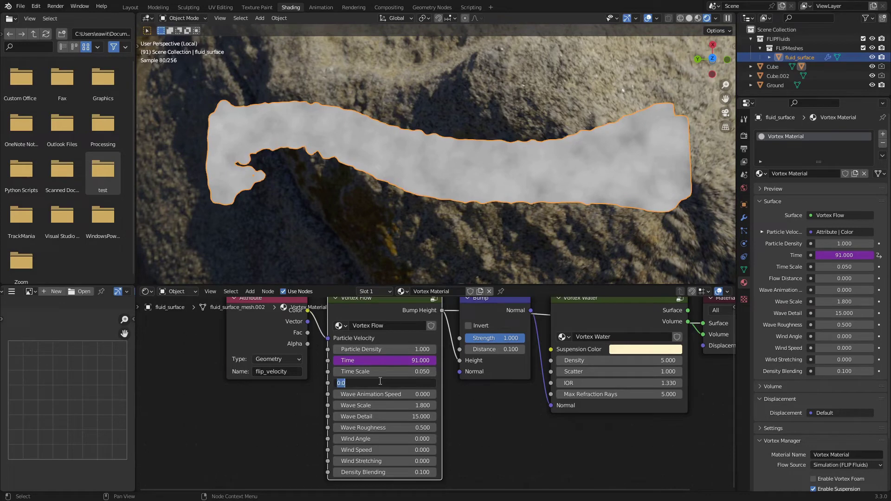
{"action": "type", "text": "2"}
{"action": "key", "text": "Return"}
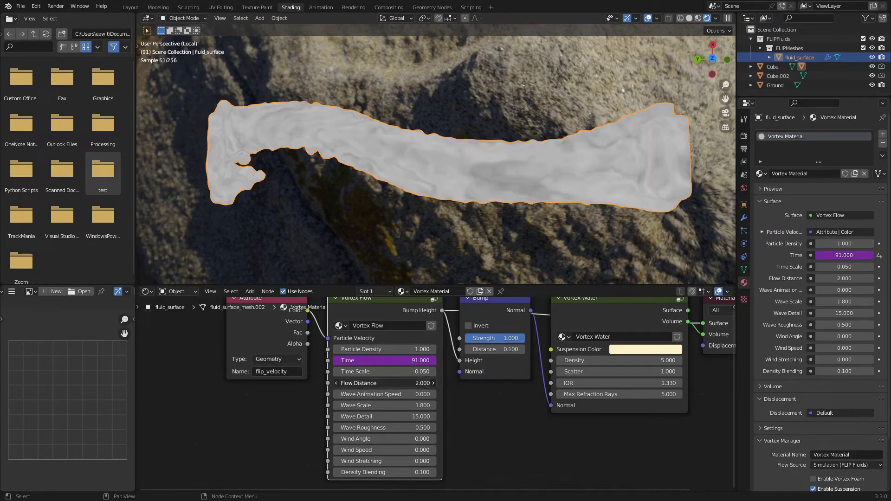
{"action": "left_click", "coordinate": [378, 383]}
{"action": "type", "text": "3.2"}
{"action": "key", "text": "Return"}
Set Flow Distance to 0.5 and compare frames 81, 88 and 83.
{"action": "left_click", "coordinate": [378, 381]}
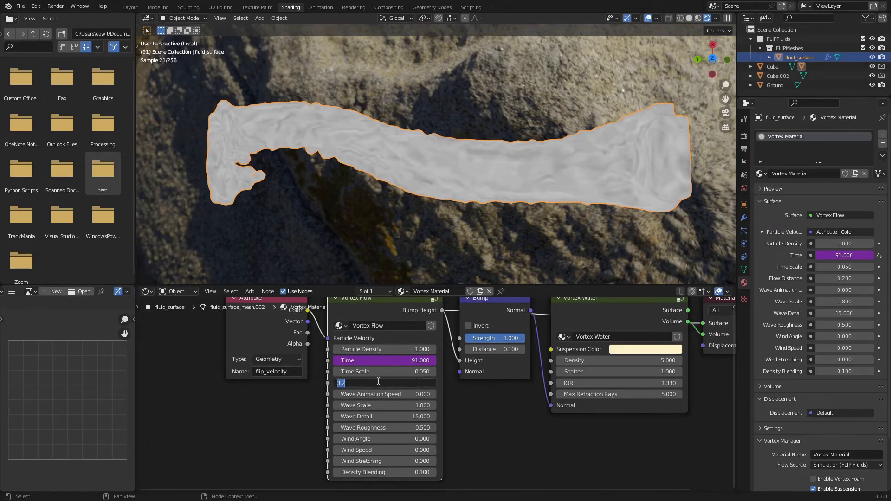
{"action": "type", "text": "0.5"}
{"action": "key", "text": "Return"}
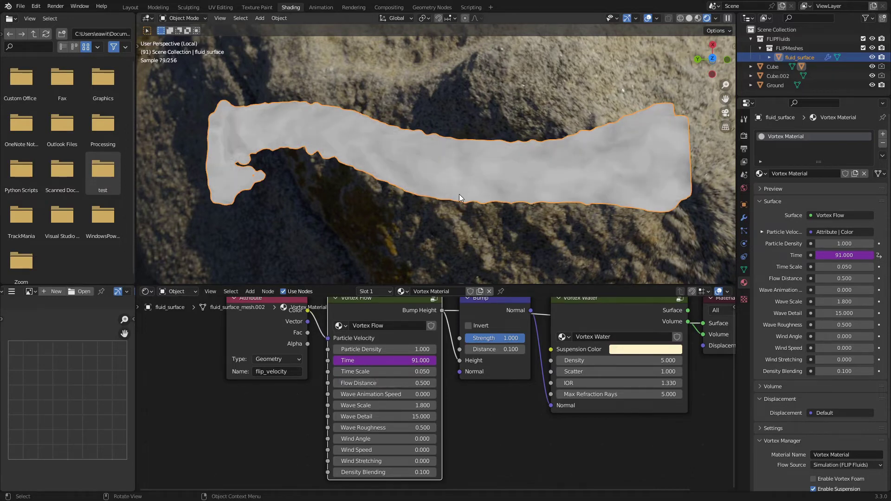
{"action": "key", "text": "Left"}
{"action": "key", "text": "Left"}
{"action": "key", "text": "Left"}
{"action": "key", "text": "Left"}
{"action": "key", "text": "Left"}
{"action": "key", "text": "Left"}
{"action": "key", "text": "Left"}
{"action": "key", "text": "Left"}
{"action": "key", "text": "Left"}
{"action": "key", "text": "Left"}
{"action": "key", "text": "Right"}
{"action": "key", "text": "Right"}
{"action": "key", "text": "Right"}
{"action": "key", "text": "Right"}
{"action": "key", "text": "Right"}
{"action": "key", "text": "Right"}
{"action": "key", "text": "Right"}
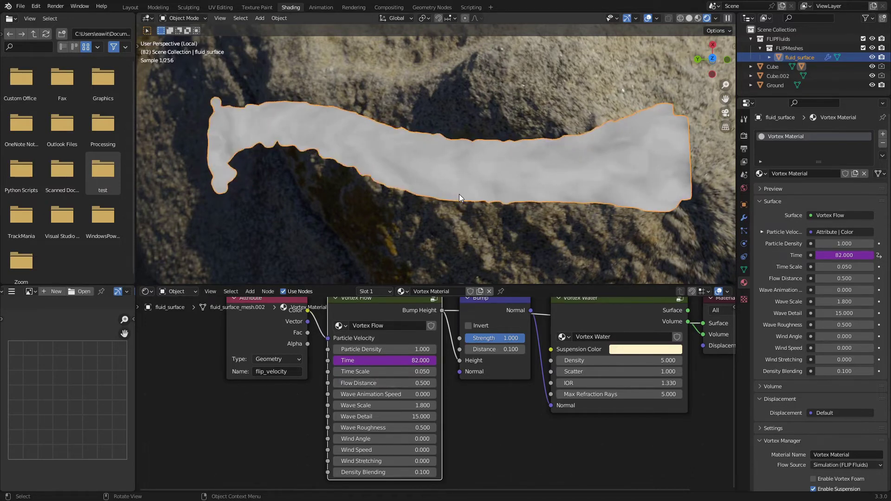
{"action": "key", "text": "Left"}
{"action": "key", "text": "Left"}
{"action": "key", "text": "Left"}
{"action": "key", "text": "Left"}
{"action": "key", "text": "Left"}
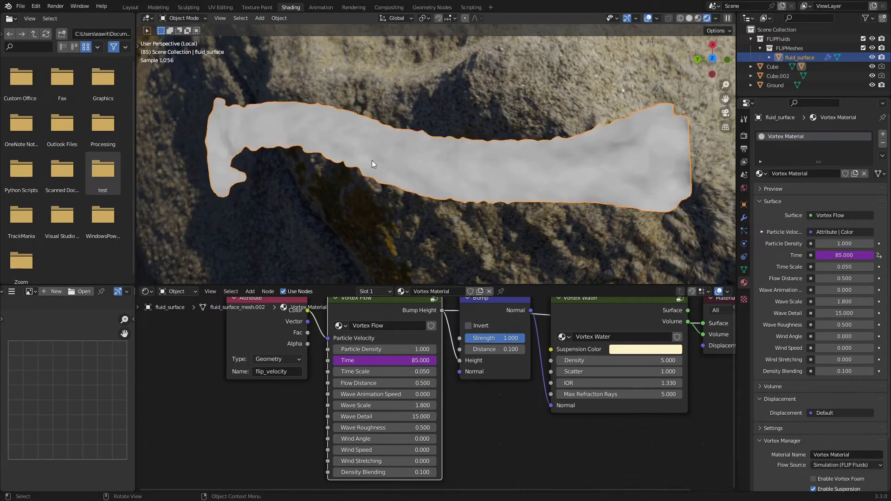
Try a Flow Distance of 1, then settle it at 0.750.
{"action": "left_click", "coordinate": [386, 384]}
{"action": "type", "text": "1"}
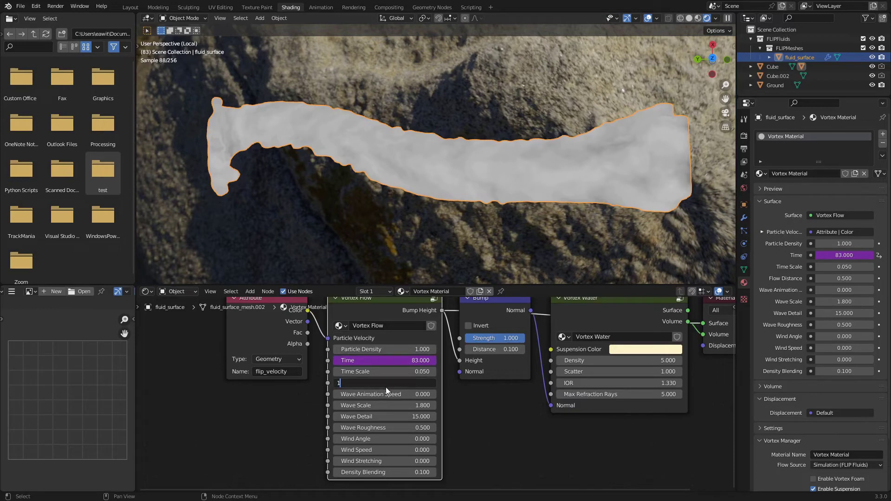
{"action": "key", "text": "Return"}
{"action": "left_click_drag", "start_coordinate": [386, 386], "coordinate": [369, 387]}
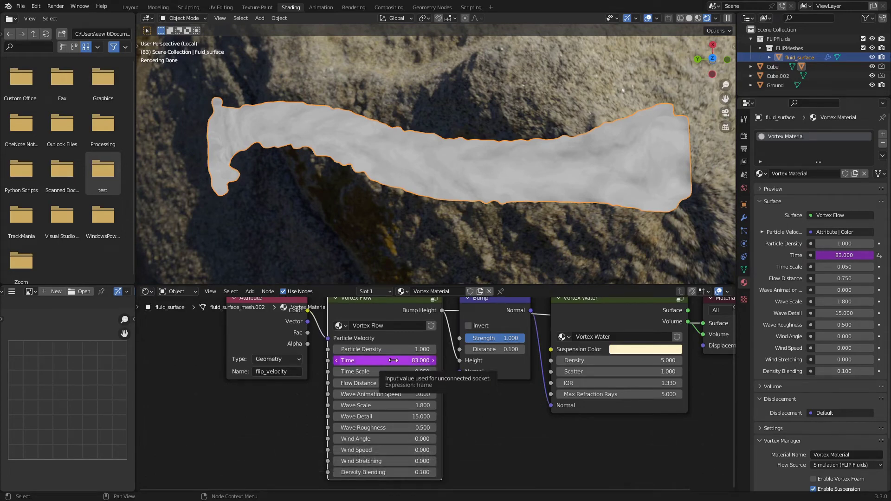
{"action": "key", "text": "Left"}
{"action": "key", "text": "Left"}
{"action": "key", "text": "Left"}
{"action": "key", "text": "Left"}
{"action": "key", "text": "Left"}
{"action": "key", "text": "Left"}
{"action": "key", "text": "Left"}
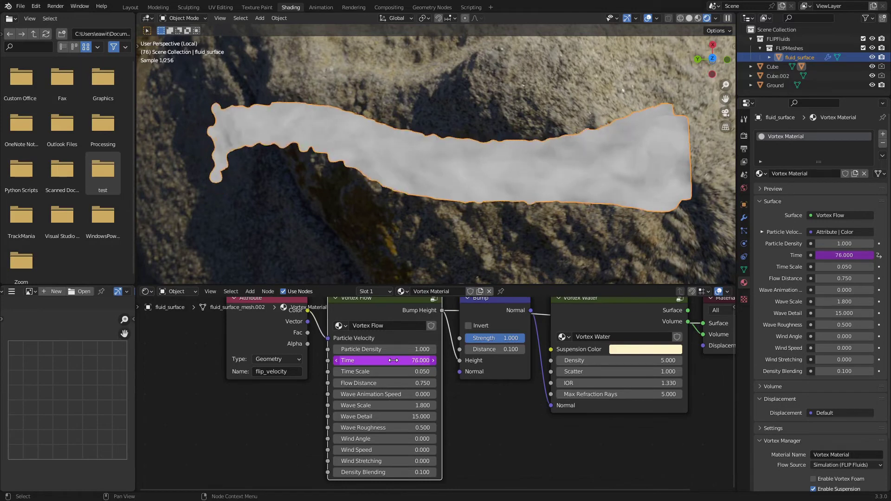
{"action": "key", "text": "Right"}
{"action": "key", "text": "Right"}
{"action": "key", "text": "Right"}
{"action": "key", "text": "Right"}
{"action": "key", "text": "Right"}
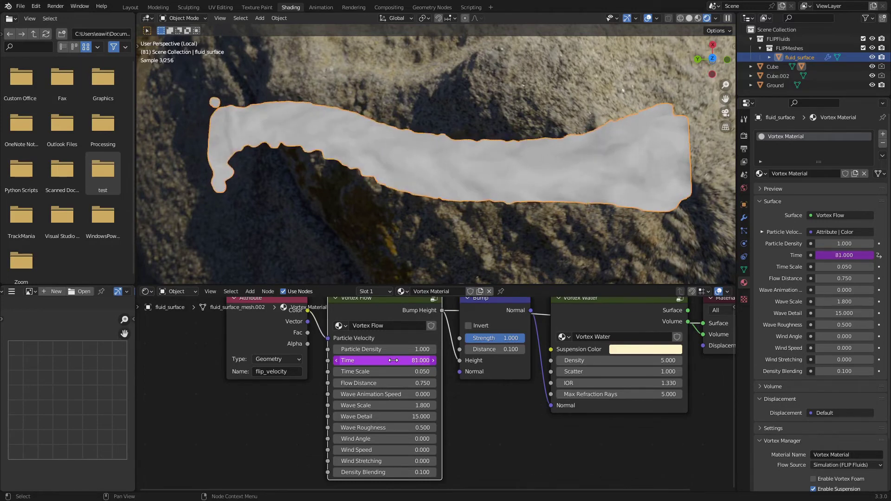
{"action": "key", "text": "Right"}
{"action": "key", "text": "Right"}
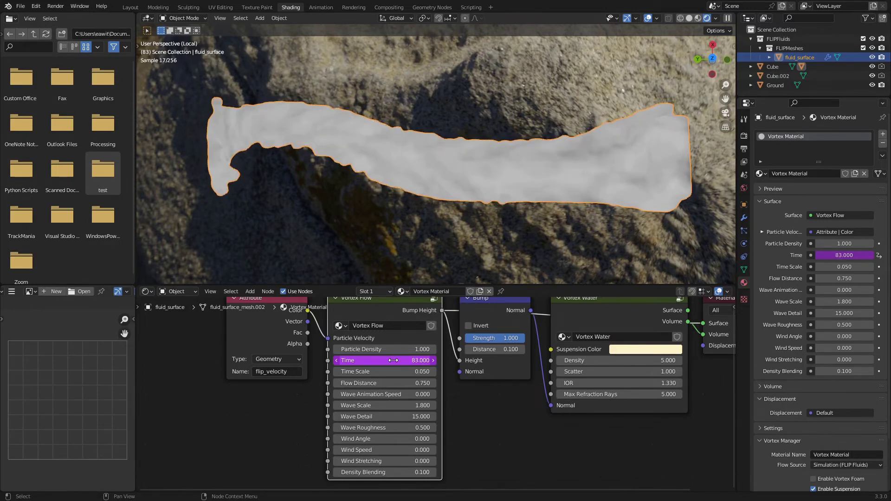
{"action": "key", "text": "Left"}
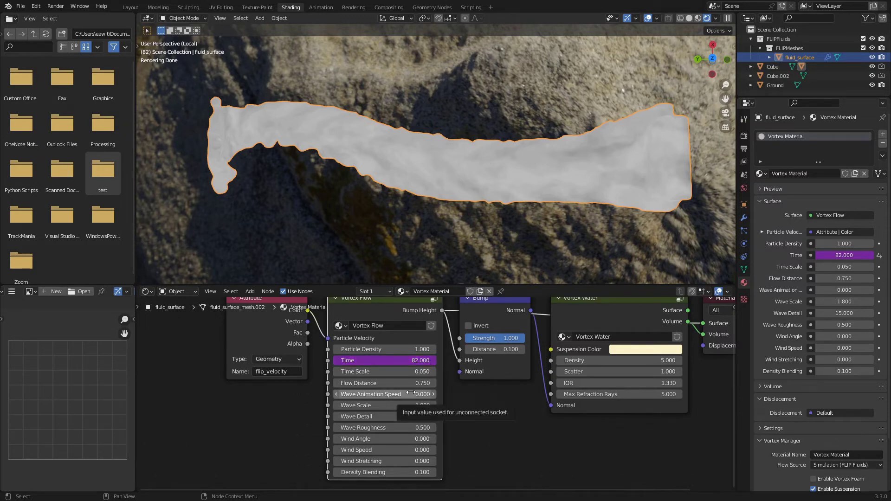
Set Vortex Flow Wave Animation Speed to 0.050 and play the animation through to frame 97.
{"action": "left_click", "coordinate": [410, 394]}
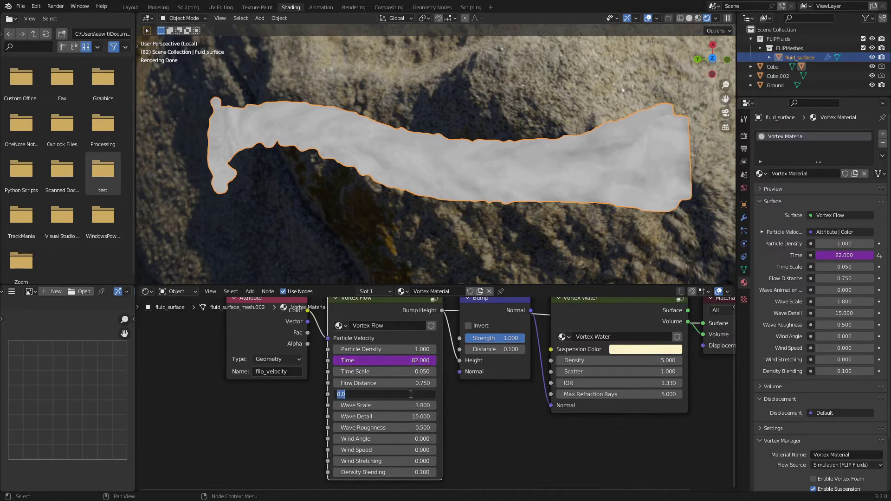
{"action": "type", "text": ".05"}
{"action": "key", "text": "Return"}
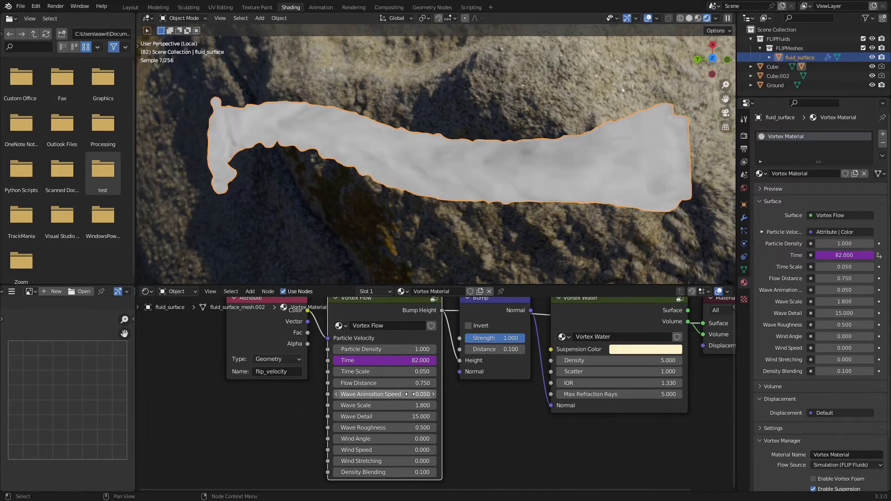
{"action": "key", "text": "space"}
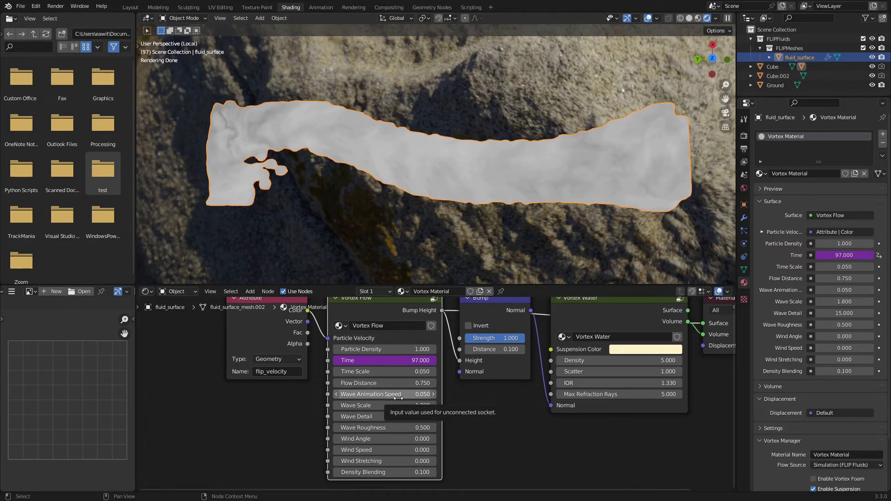
{"action": "scroll", "coordinate": [434, 397], "scroll_direction": "down", "scroll_amount": 1}
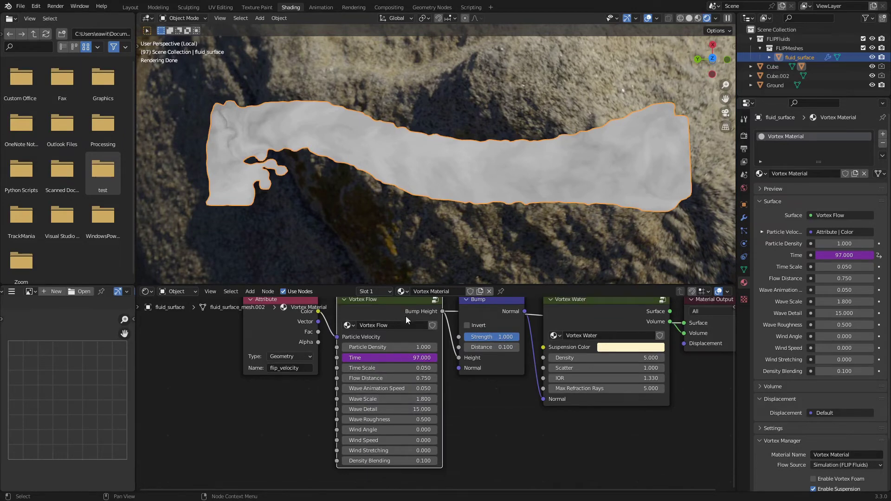
{"action": "scroll", "coordinate": [389, 315], "scroll_direction": "down", "scroll_amount": 1}
{"action": "scroll", "coordinate": [391, 335], "scroll_direction": "up", "scroll_amount": 1, "text": "shift"}
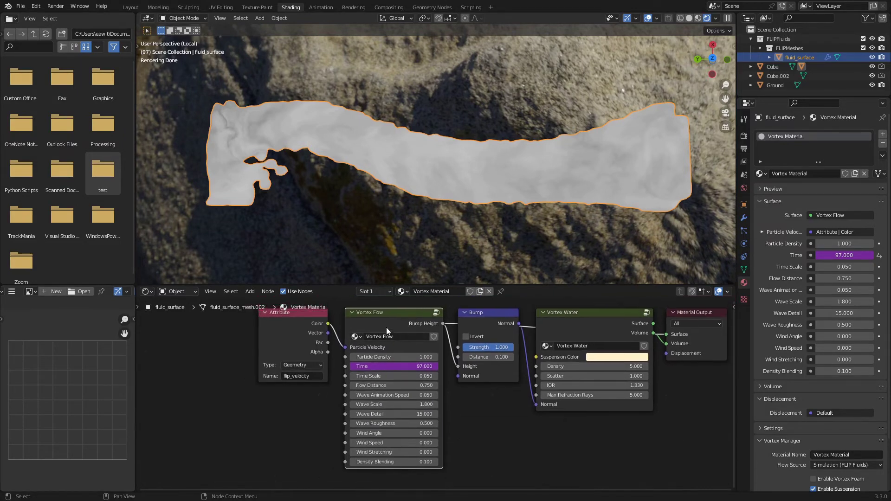
Link the Vortex Water node directly to the Material Output to drive the river surface.
{"action": "middle_click_drag", "start_coordinate": [480, 323], "coordinate": [432, 341]}
{"action": "scroll", "coordinate": [446, 342], "scroll_direction": "down", "scroll_amount": 3, "text": "ctrl"}
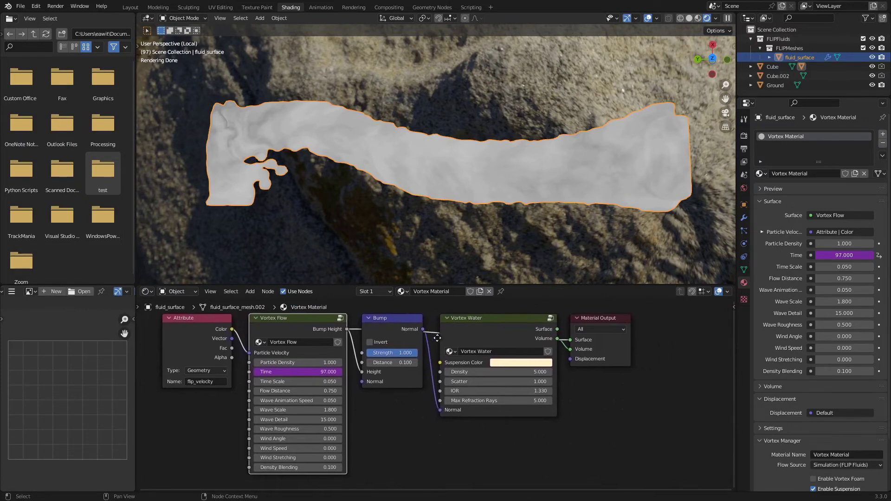
{"action": "scroll", "coordinate": [461, 343], "scroll_direction": "up", "scroll_amount": 1}
{"action": "middle_click_drag", "start_coordinate": [461, 342], "coordinate": [432, 370]}
{"action": "scroll", "coordinate": [433, 370], "scroll_direction": "up", "scroll_amount": 1}
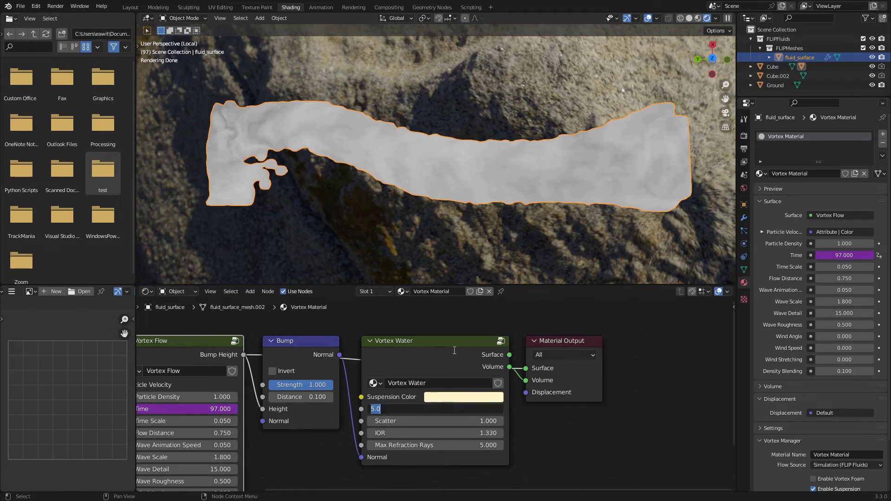
{"action": "left_click", "coordinate": [494, 352], "text": "ctrl+shift"}
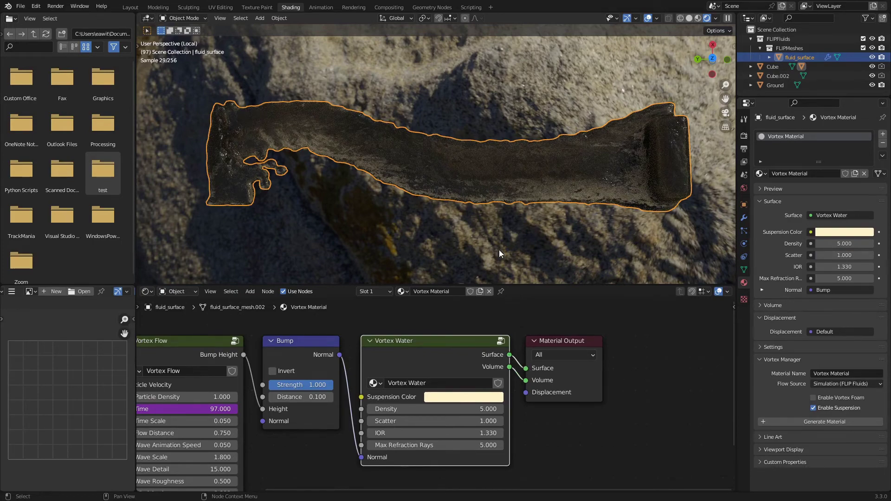
Set Vortex Water Density to 1000 and inspect the darker river from overhead.
{"action": "scroll", "coordinate": [451, 196], "scroll_direction": "up", "scroll_amount": 4}
{"action": "middle_click_drag", "start_coordinate": [451, 196], "coordinate": [498, 152]}
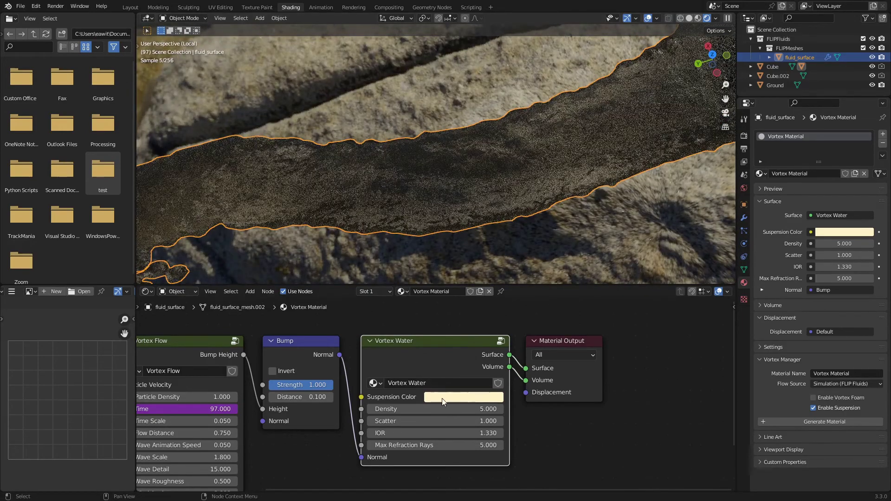
{"action": "left_click", "coordinate": [439, 409]}
{"action": "type", "text": "1000"}
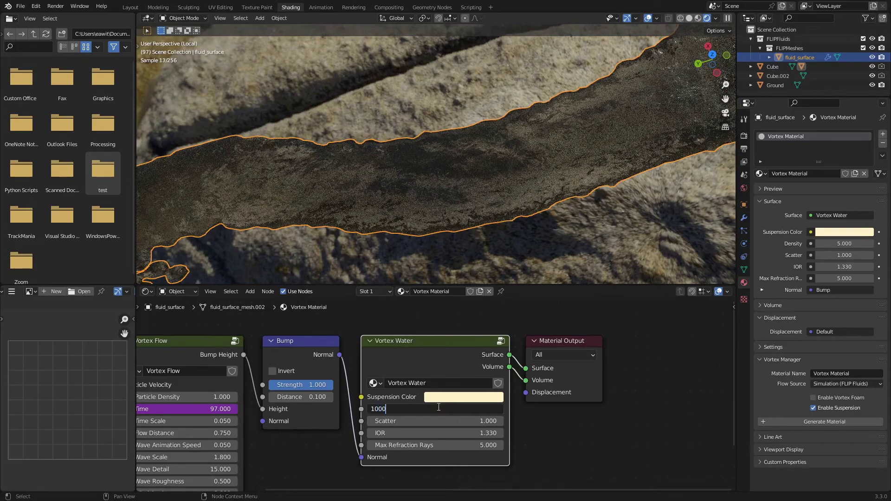
{"action": "key", "text": "Return"}
{"action": "middle_click_drag", "start_coordinate": [562, 236], "coordinate": [608, 142]}
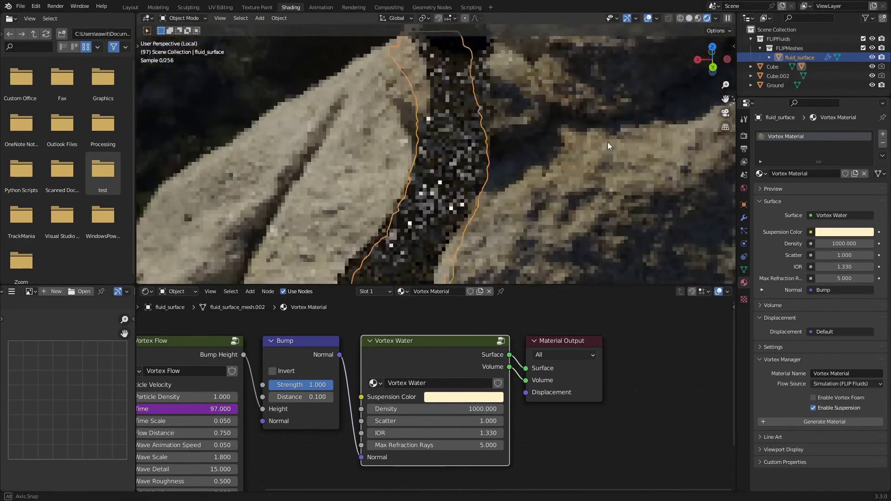
{"action": "scroll", "coordinate": [609, 140], "scroll_direction": "down", "scroll_amount": 3}
{"action": "middle_click_drag", "start_coordinate": [558, 156], "coordinate": [455, 210]}
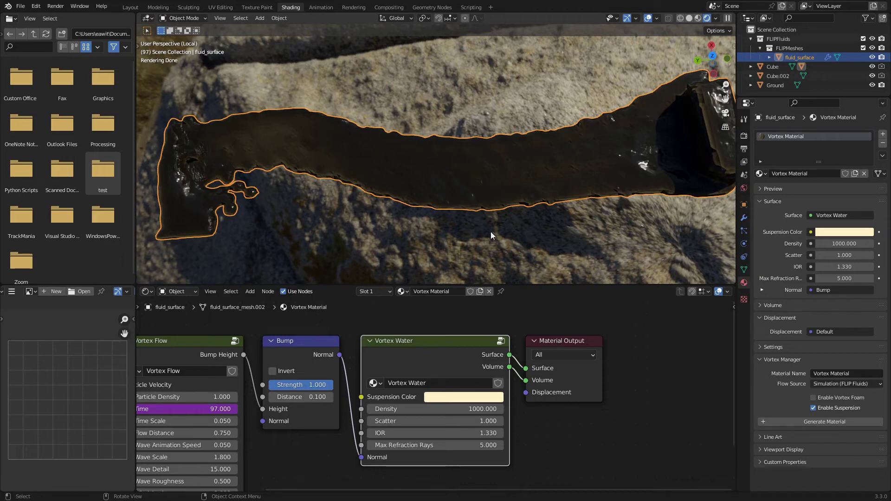
{"action": "scroll", "coordinate": [316, 338], "scroll_direction": "down", "scroll_amount": 2}
{"action": "scroll", "coordinate": [408, 336], "scroll_direction": "left", "scroll_amount": 3, "text": "ctrl"}
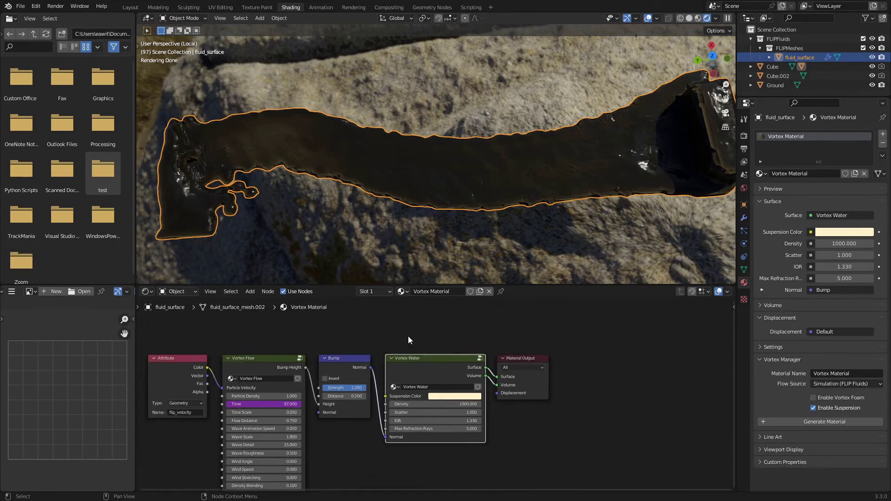
{"action": "scroll", "coordinate": [450, 188], "scroll_direction": "down", "scroll_amount": 1}
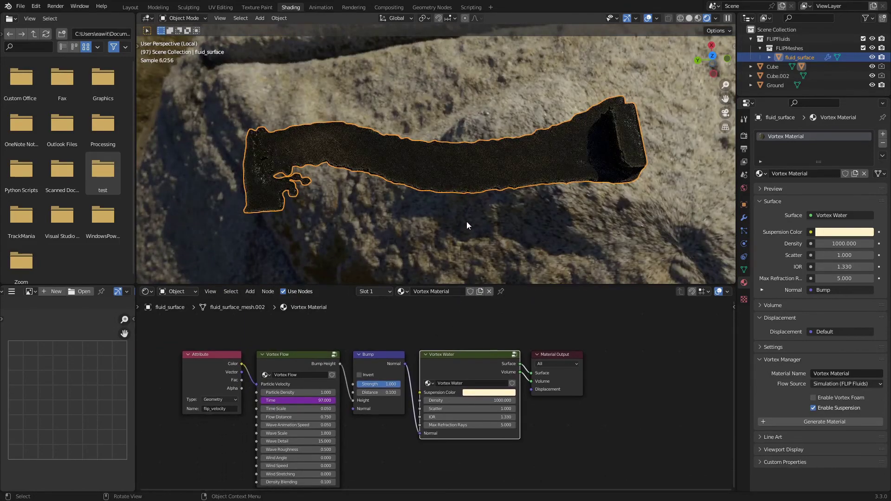
{"action": "middle_click_drag", "start_coordinate": [482, 220], "coordinate": [480, 213]}
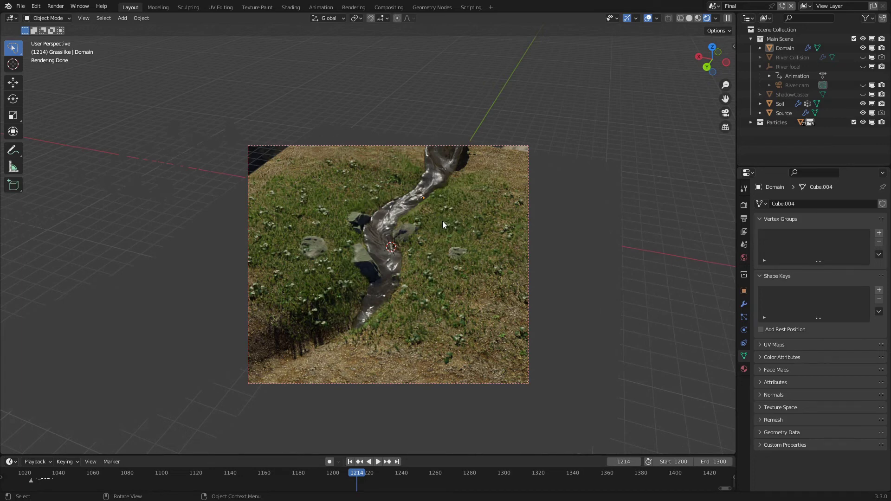
{"action": "left_click", "coordinate": [862, 57]}
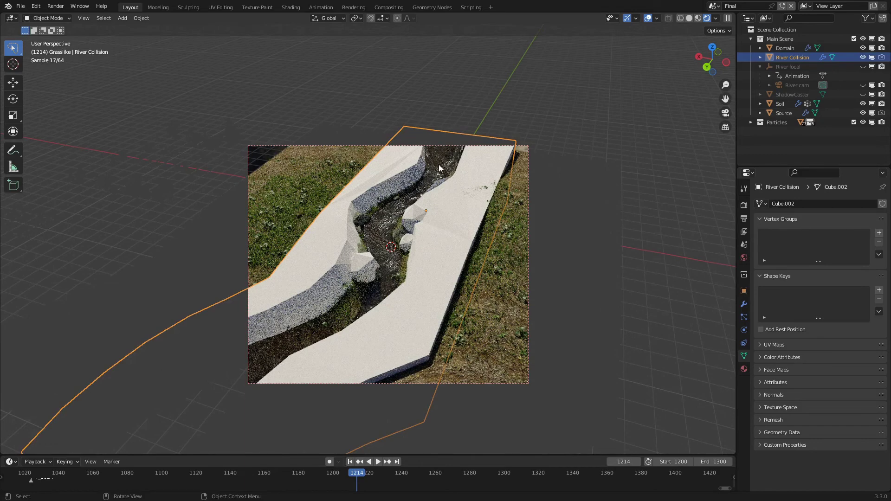
{"action": "key", "text": "z"}
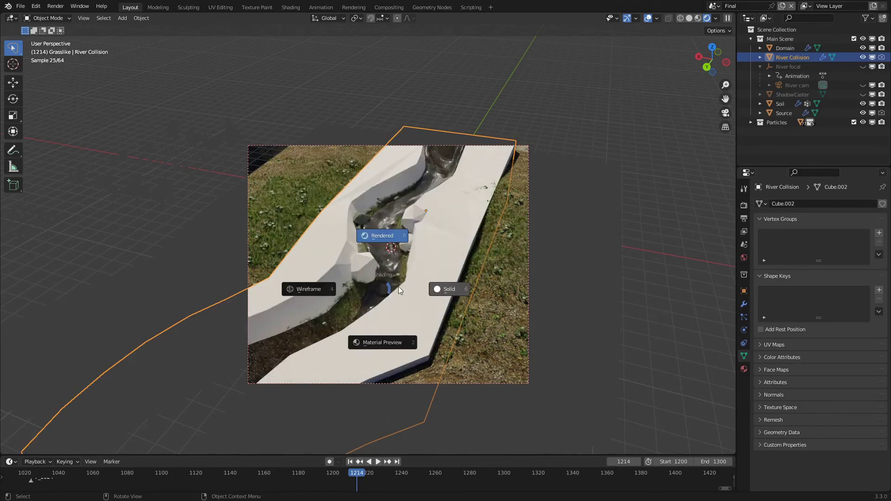
{"action": "left_click", "coordinate": [429, 285]}
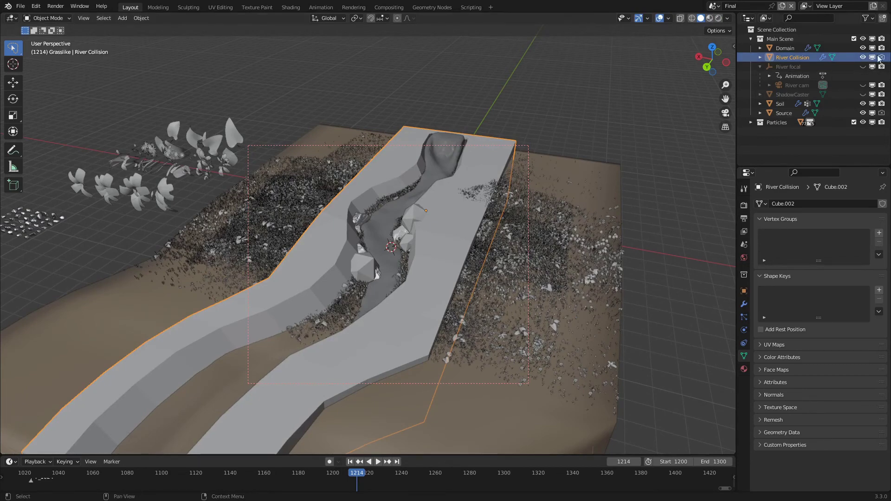
{"action": "left_click", "coordinate": [862, 57]}
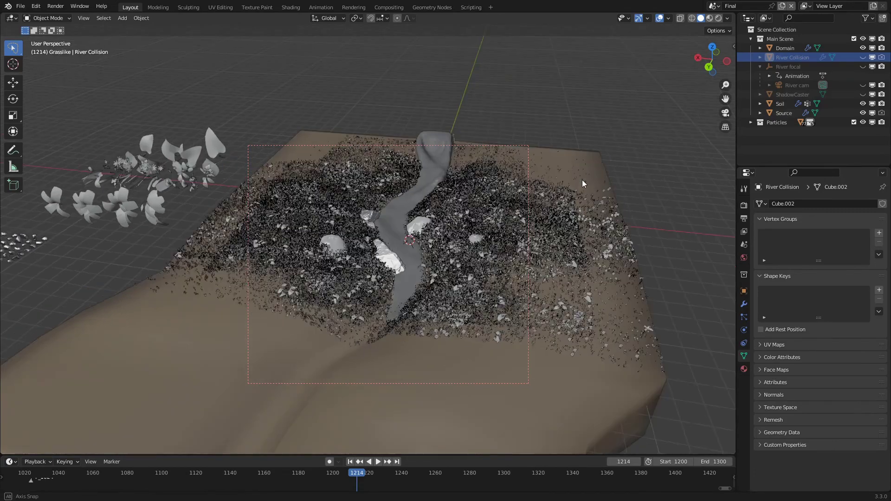
{"action": "scroll", "coordinate": [441, 242], "scroll_direction": "up", "scroll_amount": 6}
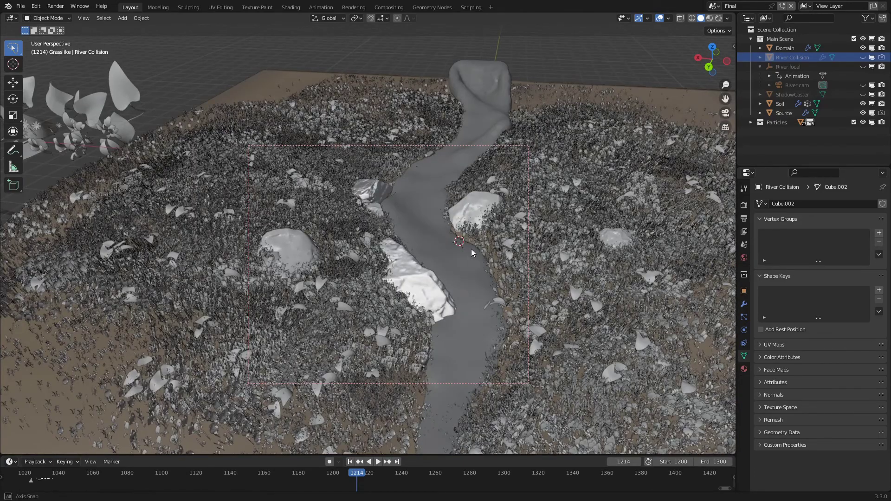
{"action": "middle_click_drag", "start_coordinate": [471, 248], "coordinate": [455, 251]}
{"action": "left_click", "coordinate": [863, 57]}
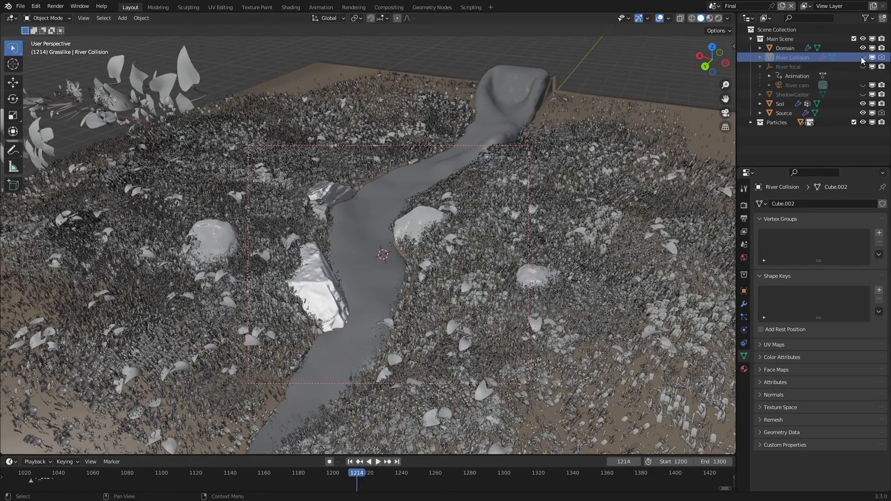
{"action": "middle_click_drag", "start_coordinate": [514, 146], "coordinate": [538, 102]}
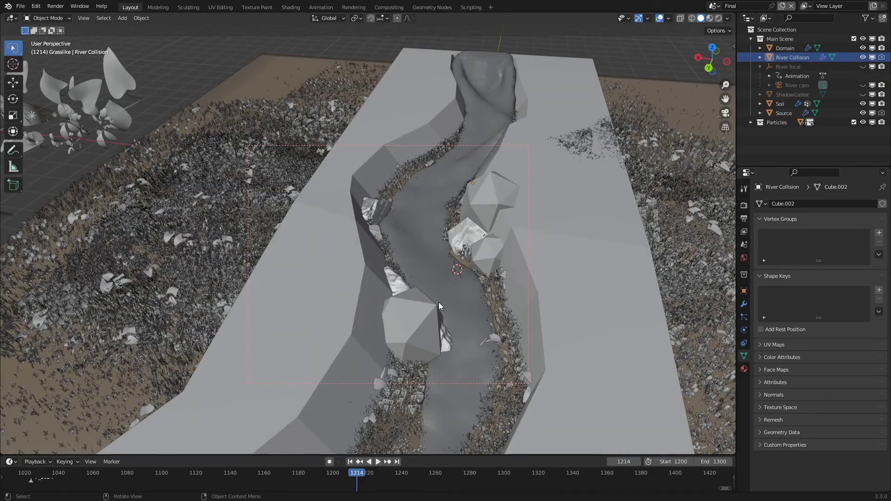
{"action": "middle_click_drag", "start_coordinate": [430, 305], "coordinate": [335, 303]}
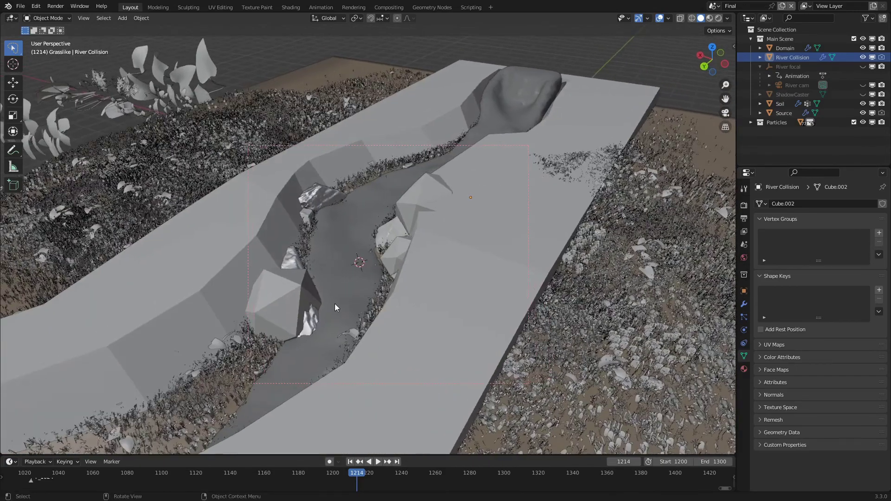
{"action": "scroll", "coordinate": [335, 303], "scroll_direction": "up", "scroll_amount": 2}
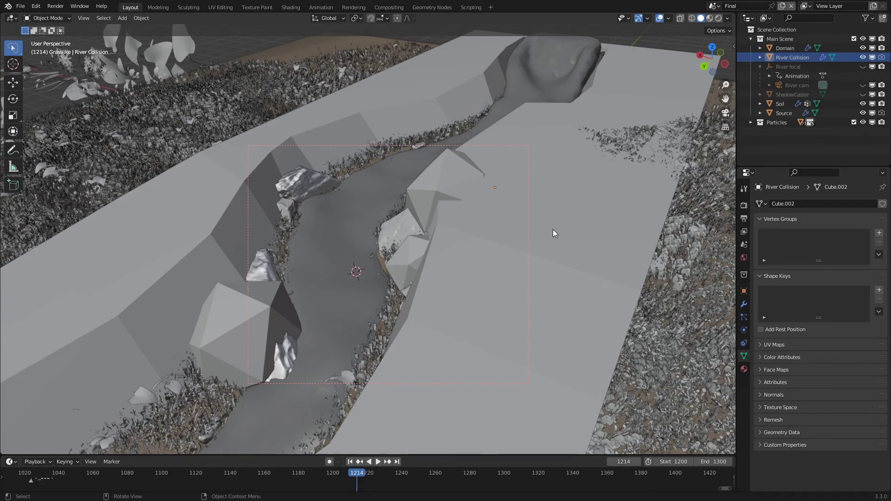
Hide River Collision and unhide ShadowCaster in the outliner.
{"action": "left_click", "coordinate": [862, 57]}
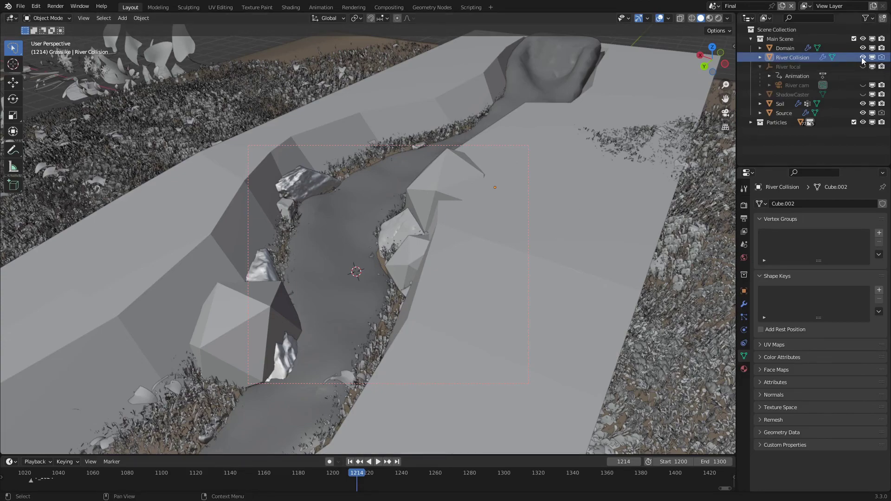
{"action": "scroll", "coordinate": [620, 154], "scroll_direction": "down", "scroll_amount": 5}
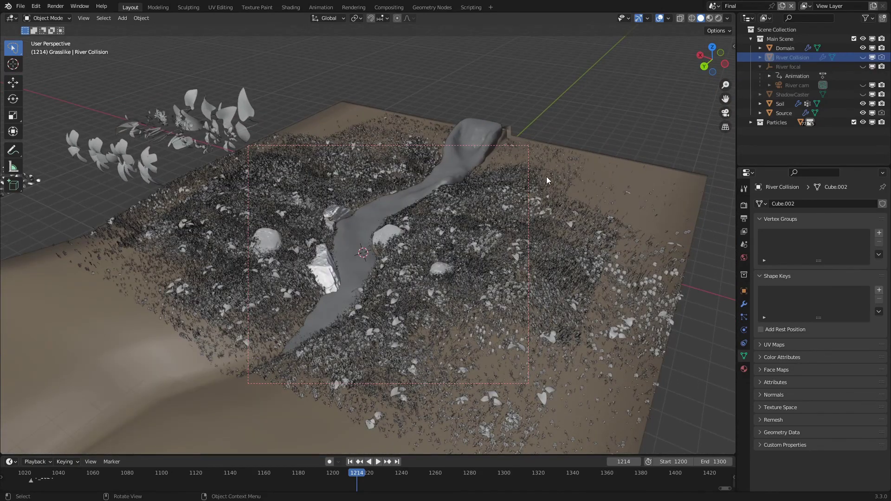
{"action": "scroll", "coordinate": [463, 205], "scroll_direction": "down", "scroll_amount": 3}
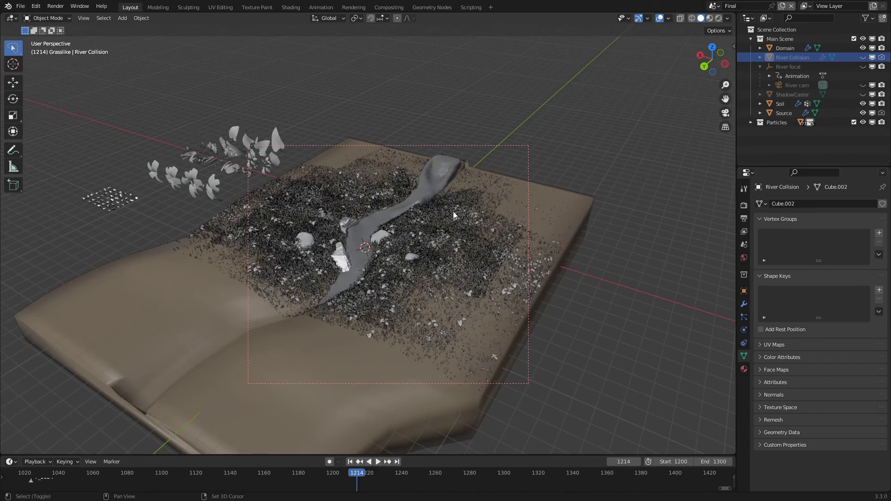
{"action": "left_click", "coordinate": [863, 94]}
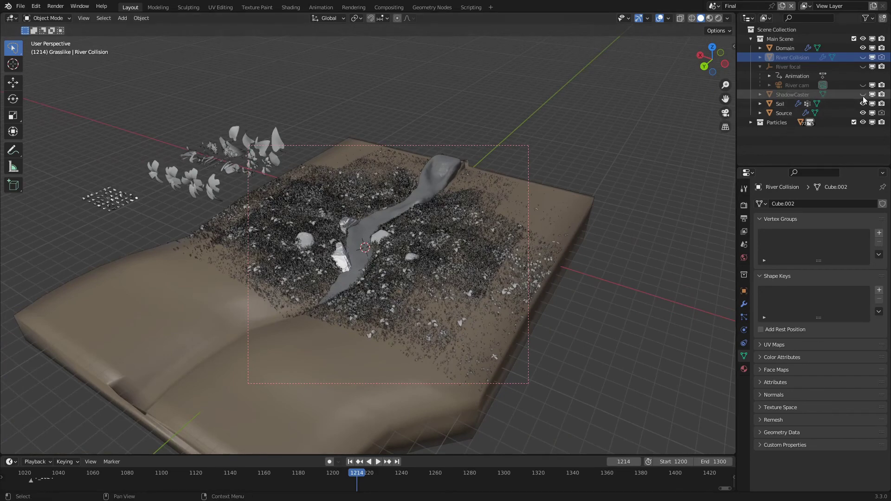
Switch the viewport to Rendered shading and look around the grassy river terrain.
{"action": "key", "text": "z"}
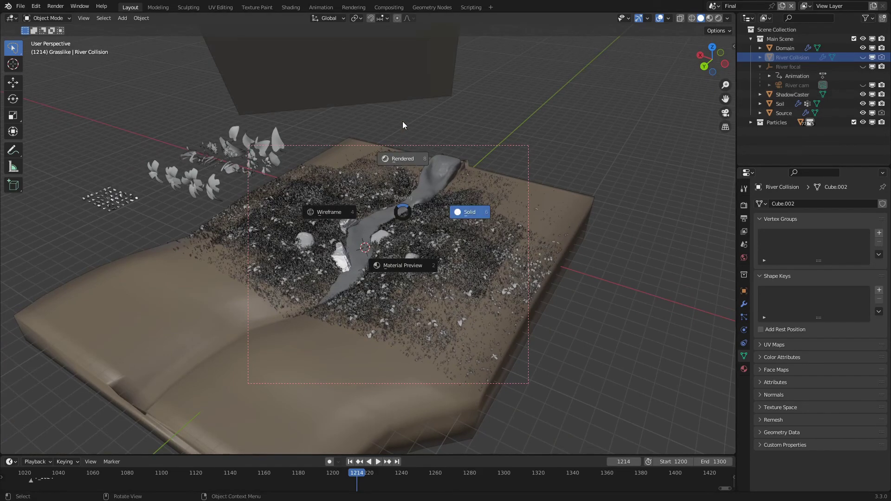
{"action": "left_click", "coordinate": [400, 159]}
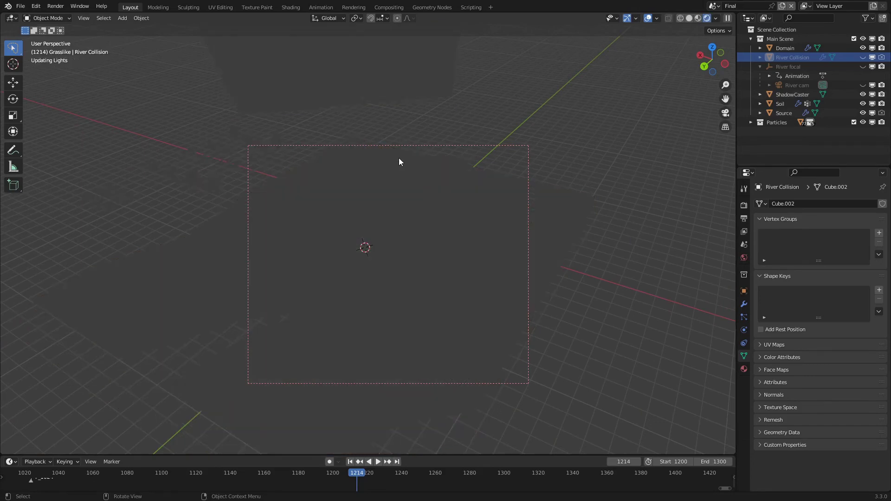
{"action": "middle_click_drag", "start_coordinate": [398, 199], "coordinate": [482, 382]}
{"action": "middle_click_drag", "start_coordinate": [413, 272], "coordinate": [413, 214]}
{"action": "scroll", "coordinate": [412, 210], "scroll_direction": "up", "scroll_amount": 2}
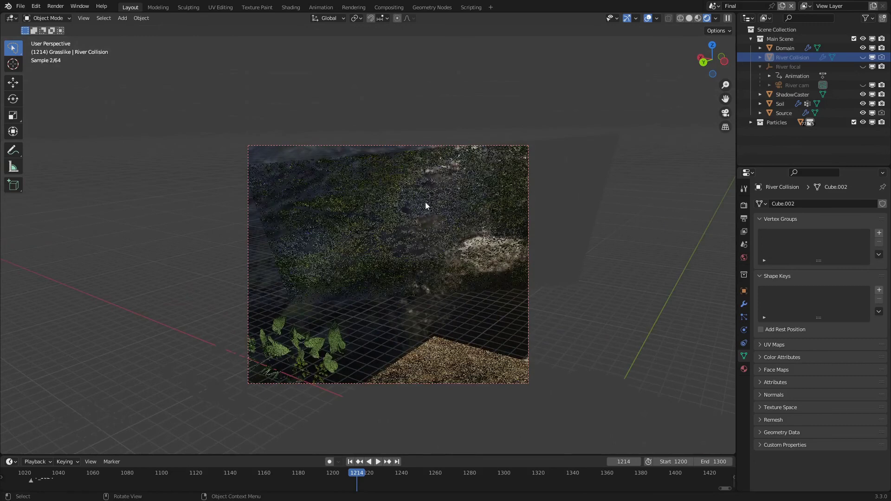
{"action": "middle_click_drag", "start_coordinate": [424, 235], "coordinate": [458, 232]}
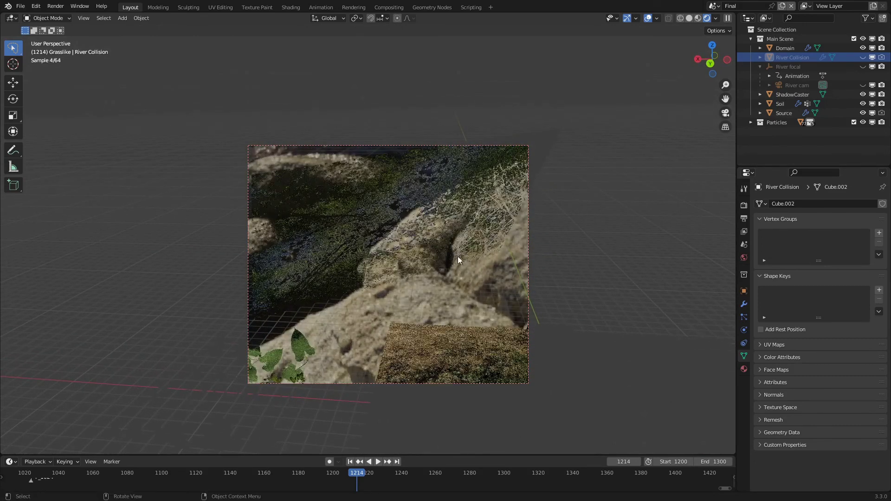
{"action": "middle_click_drag", "start_coordinate": [372, 185], "coordinate": [419, 291], "text": "shift"}
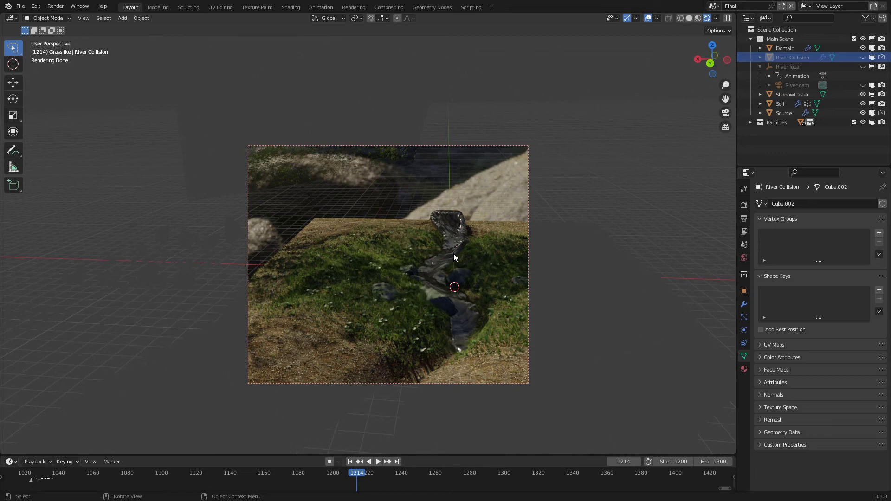
Return to Solid shading and unhide the River focal empty and River cam.
{"action": "key", "text": "z"}
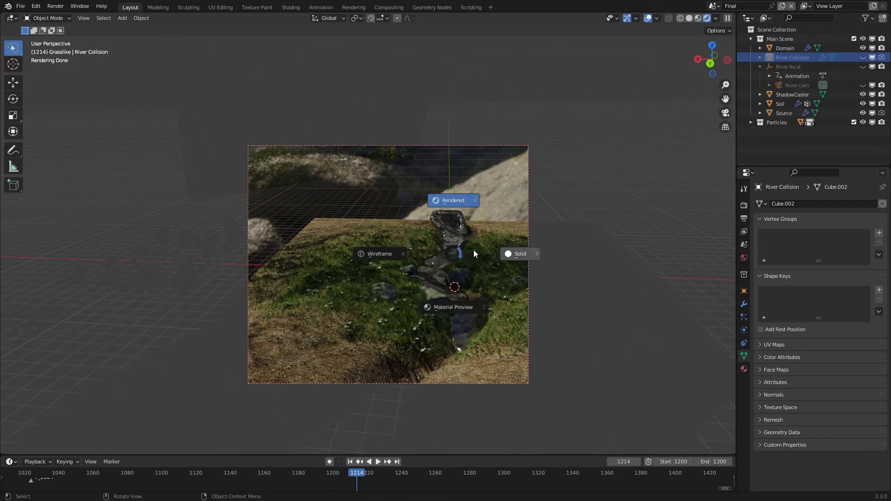
{"action": "left_click", "coordinate": [497, 247]}
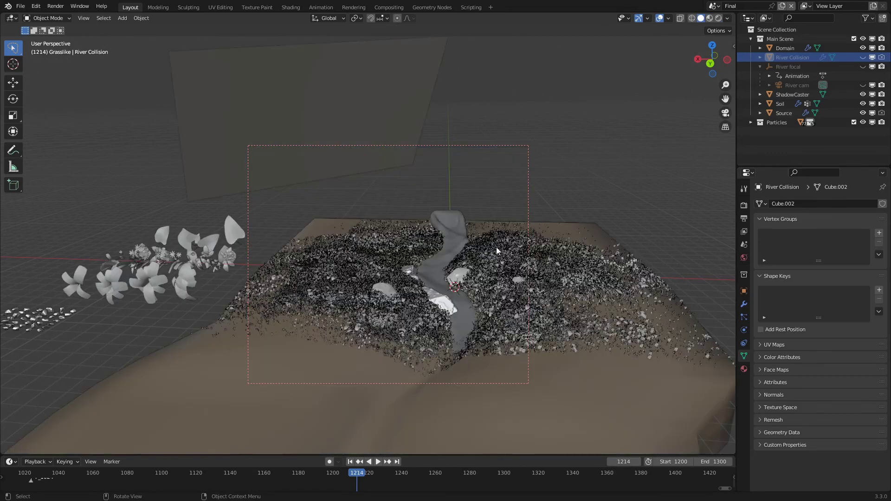
{"action": "left_click", "coordinate": [862, 67]}
{"action": "key", "text": "shift+a"}
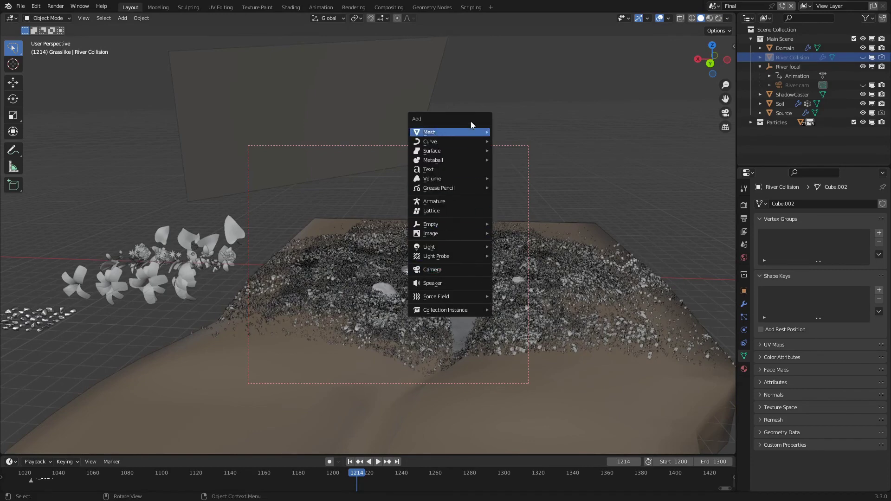
{"action": "mouse_move", "coordinate": [459, 221]}
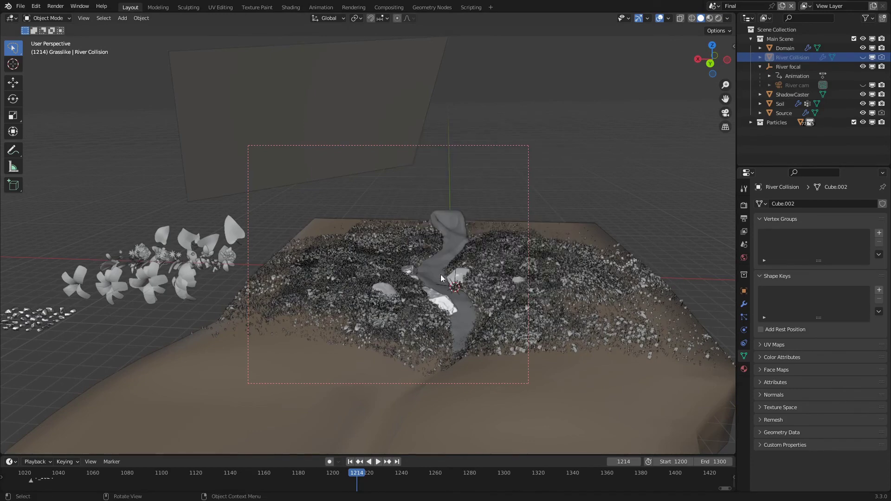
{"action": "left_click", "coordinate": [455, 281]}
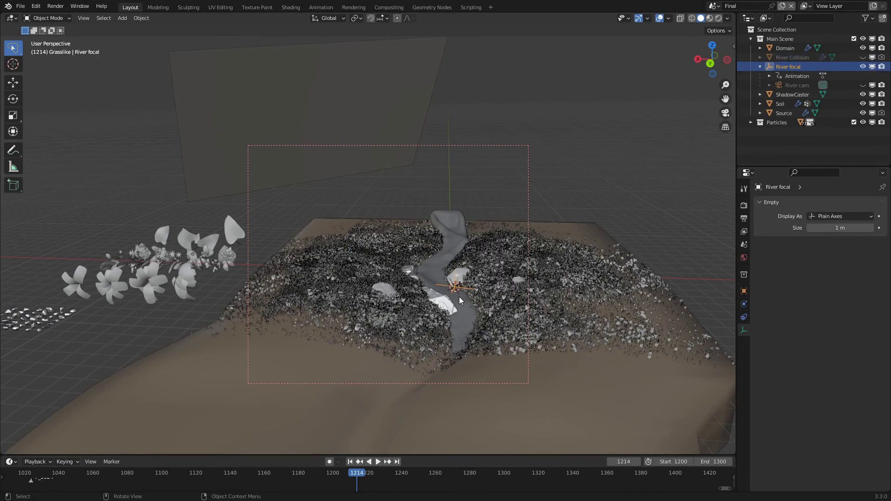
{"action": "scroll", "coordinate": [458, 296], "scroll_direction": "up", "scroll_amount": 5}
{"action": "scroll", "coordinate": [383, 263], "scroll_direction": "down", "scroll_amount": 3}
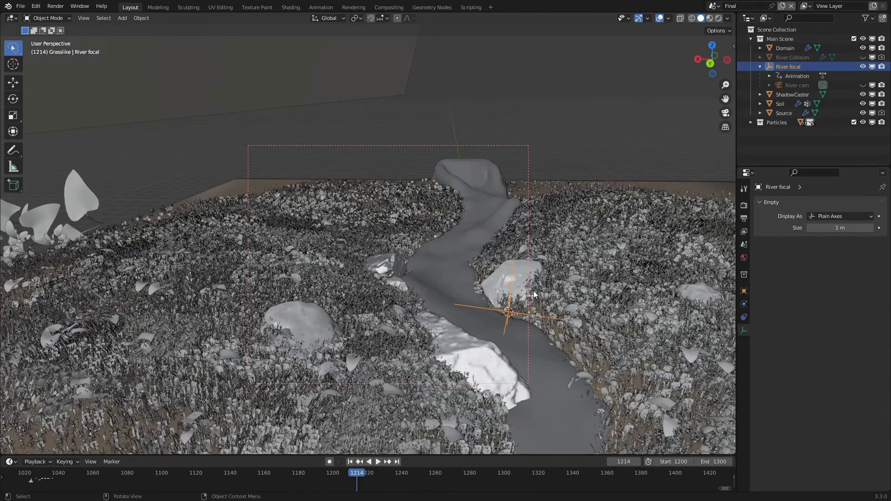
{"action": "scroll", "coordinate": [383, 263], "scroll_direction": "down", "scroll_amount": 2}
{"action": "left_click", "coordinate": [791, 85]}
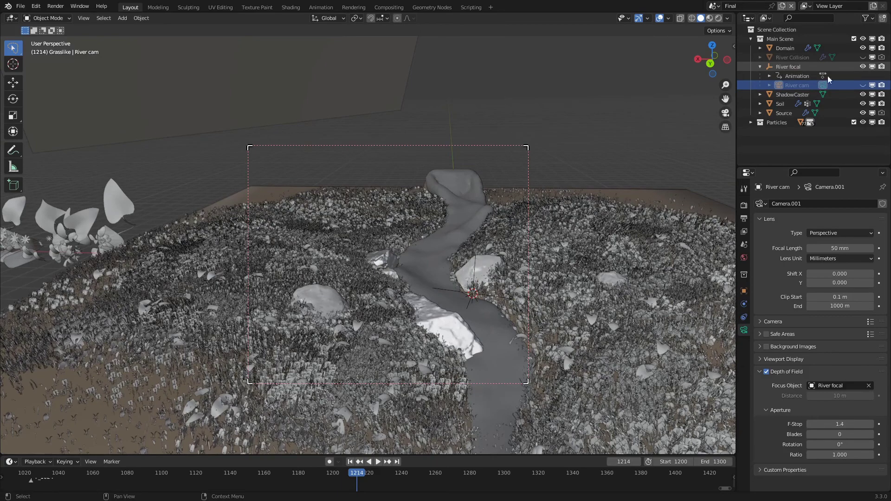
{"action": "left_click", "coordinate": [863, 85]}
Rotate the River focal empty about Z to swing the camera, then select River cam.
{"action": "left_click", "coordinate": [507, 256]}
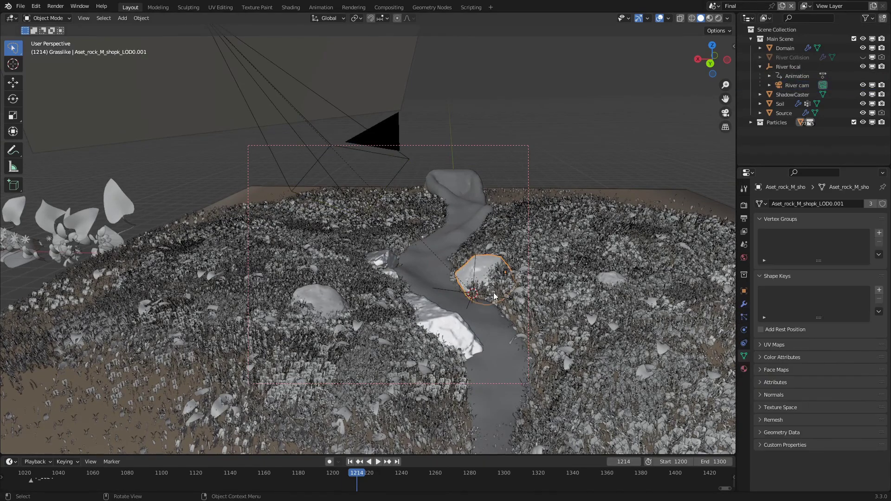
{"action": "left_click", "coordinate": [477, 273]}
{"action": "key", "text": "r"}
{"action": "key", "text": "z"}
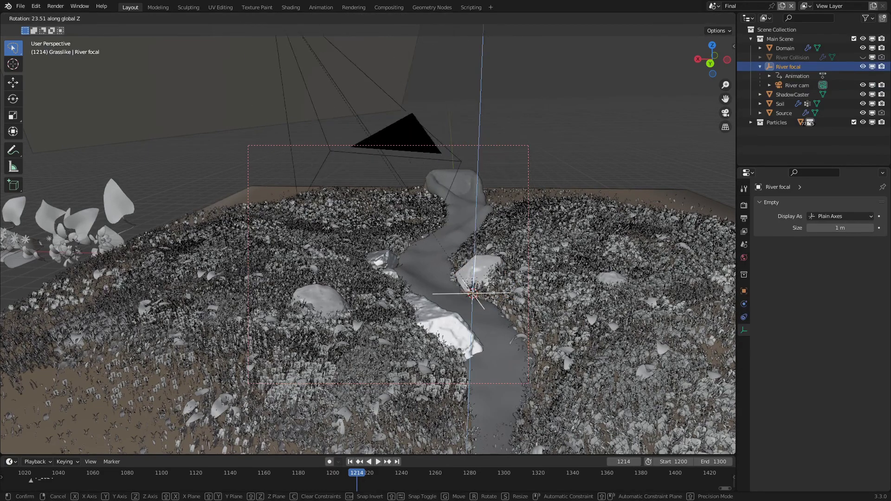
{"action": "left_click", "coordinate": [395, 198]}
{"action": "left_click", "coordinate": [381, 135]}
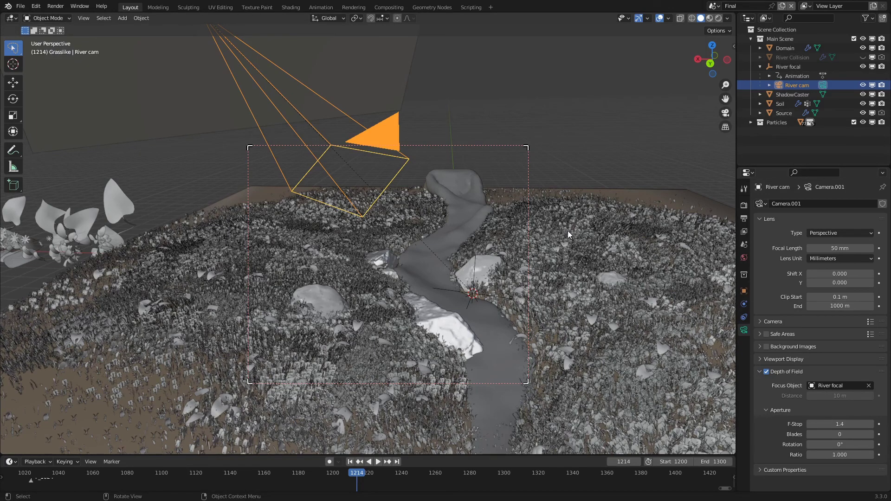
Look through River cam and switch the viewport to Rendered shading to preview the river.
{"action": "key", "text": "KP_0"}
{"action": "key", "text": "z"}
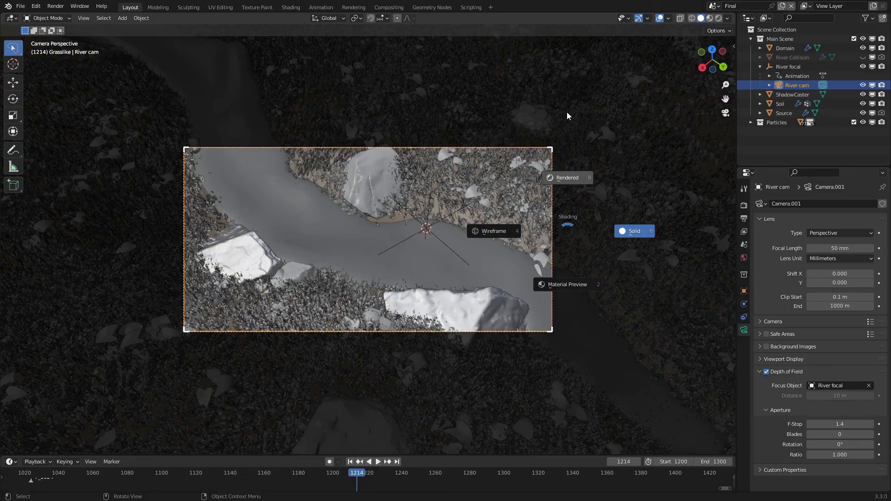
{"action": "left_click", "coordinate": [566, 116]}
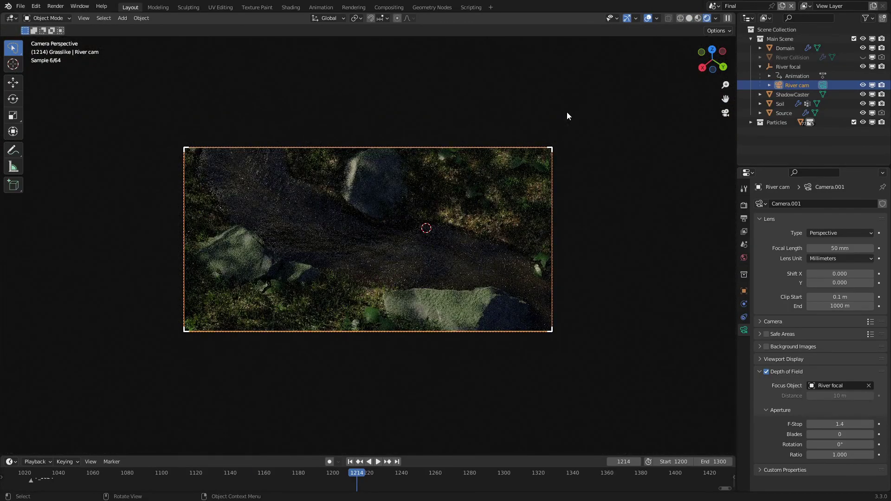